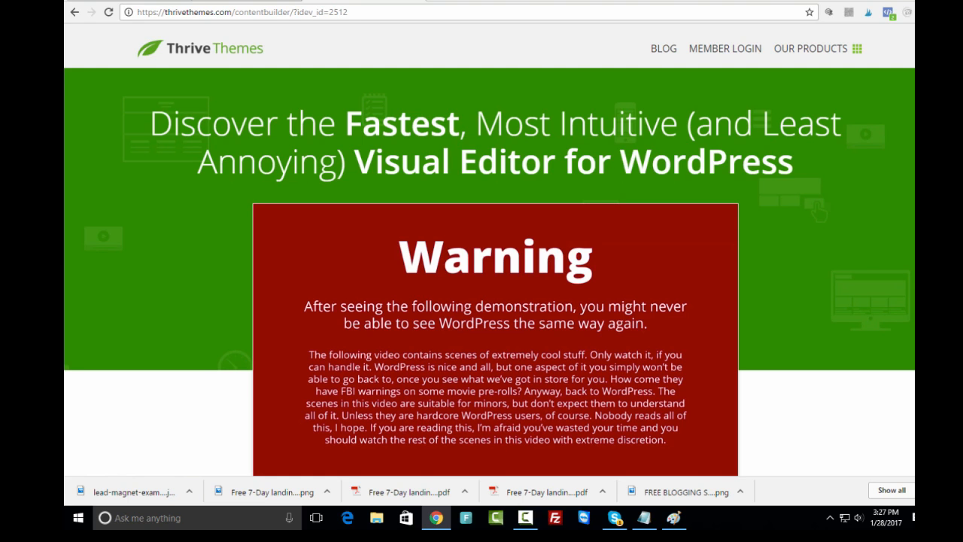
- Scroll down the Content Builder sales page to the license pricing table and back
scroll(489, 249, "down", 4)
scroll(489, 248, "down", 10)
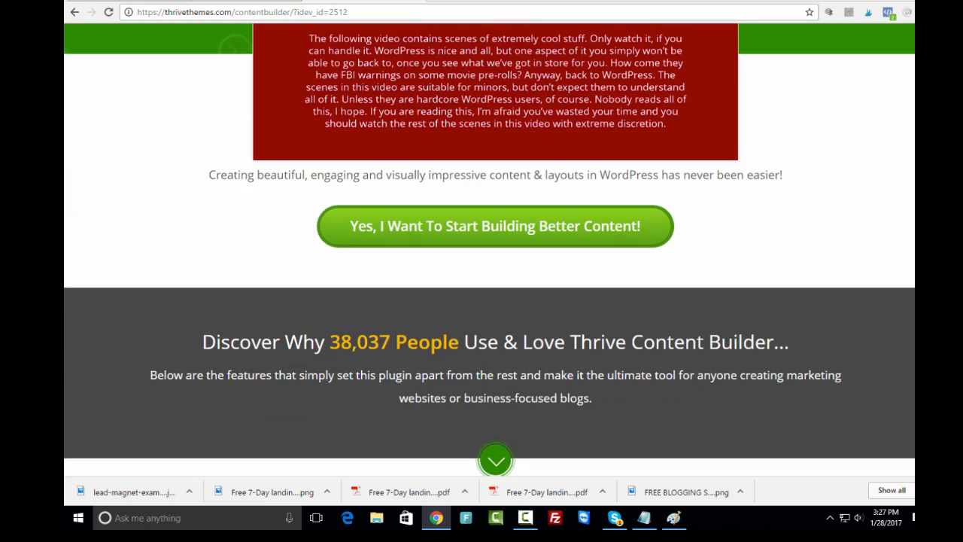
scroll(489, 248, "down", 15)
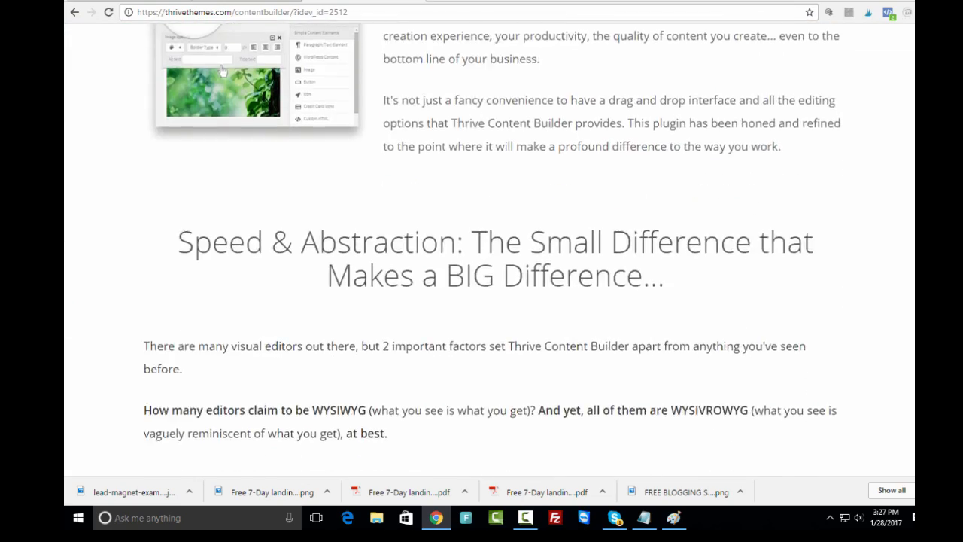
scroll(489, 248, "down", 15)
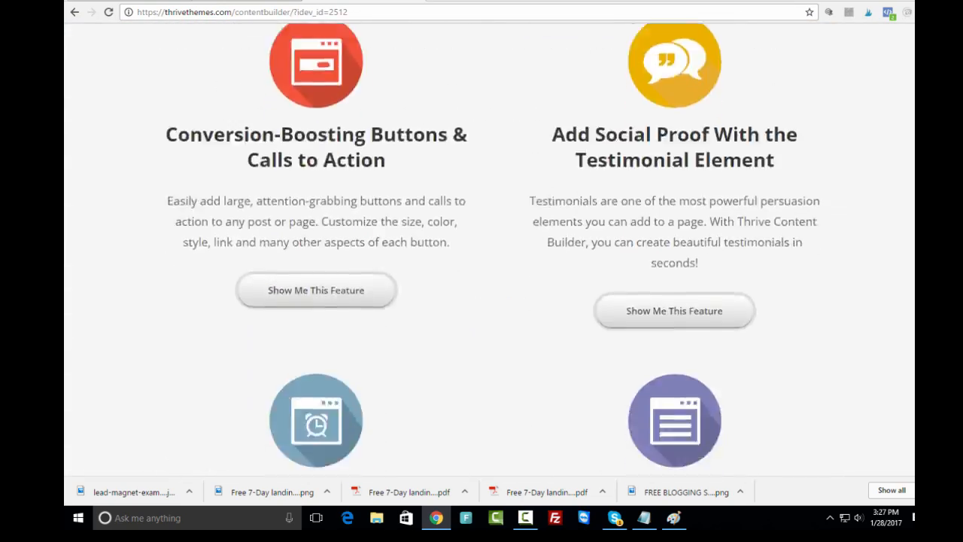
scroll(489, 248, "down", 2)
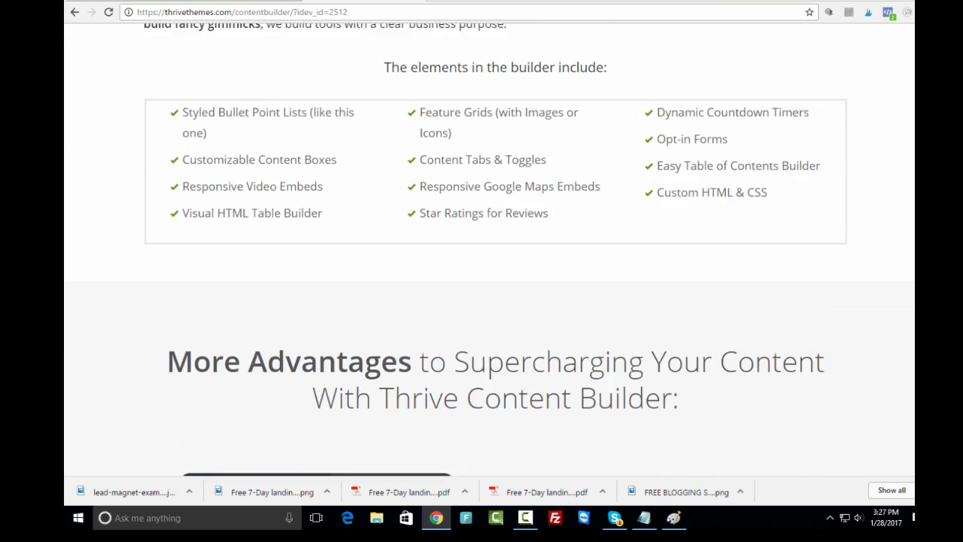
scroll(489, 249, "up", 20)
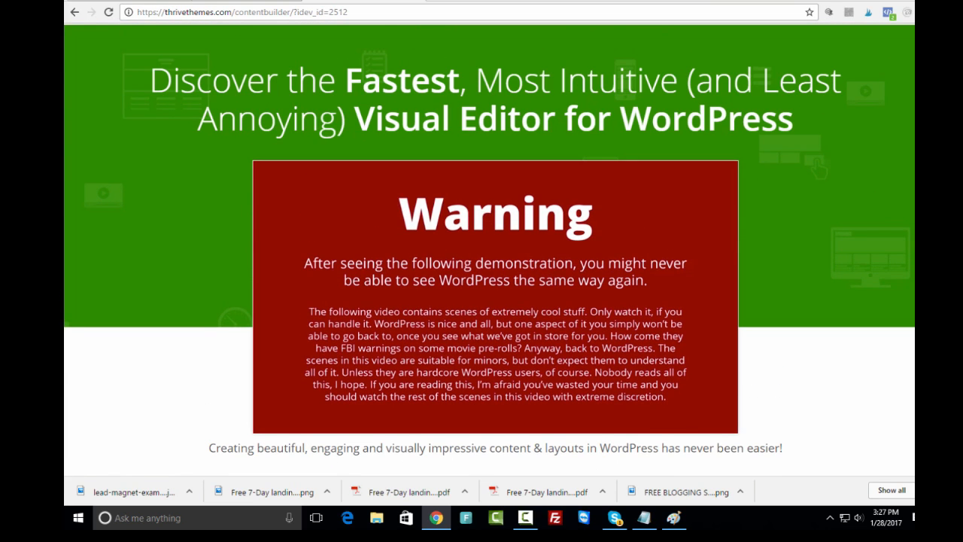
scroll(489, 249, "up", 1)
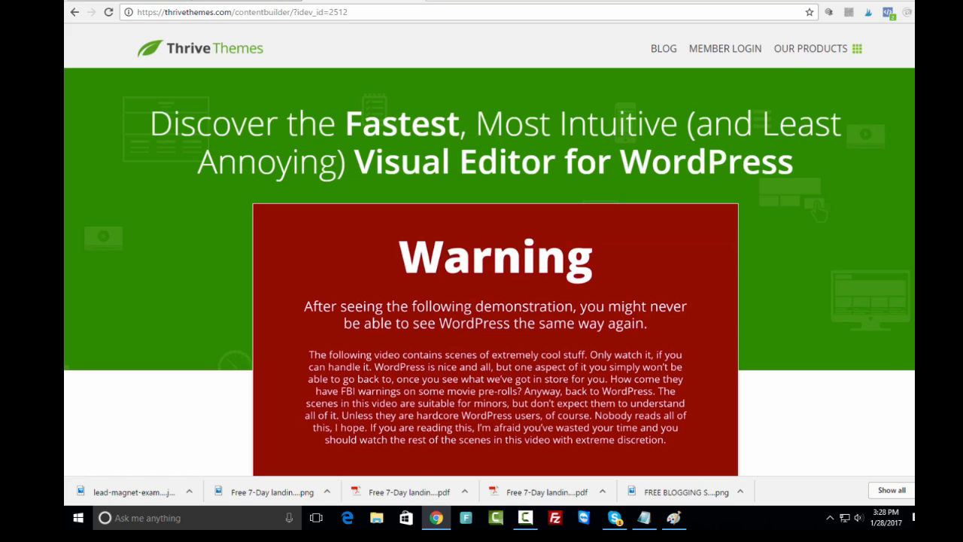
- Skim the sales page again, return to its top, and switch to the WordPress dashboard
scroll(489, 248, "down", 20)
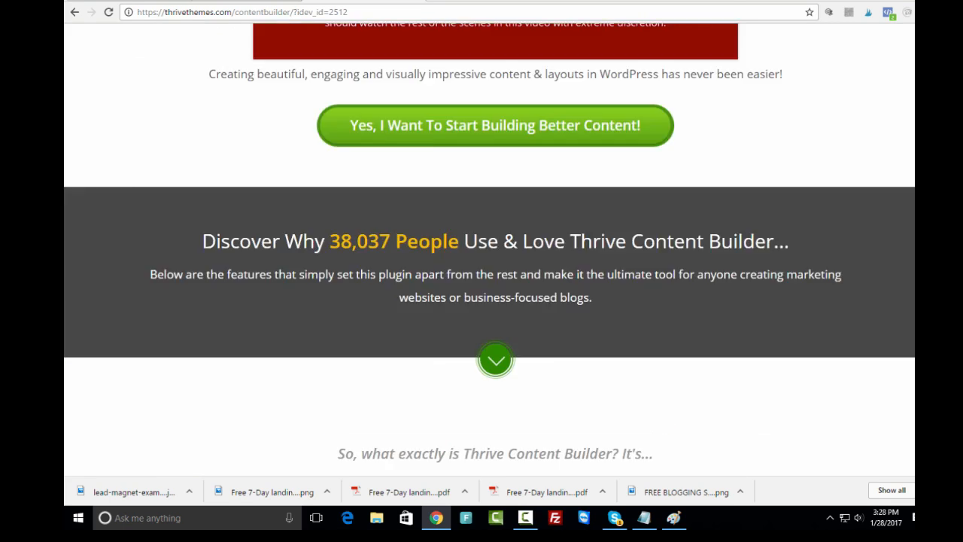
scroll(489, 248, "down", 20)
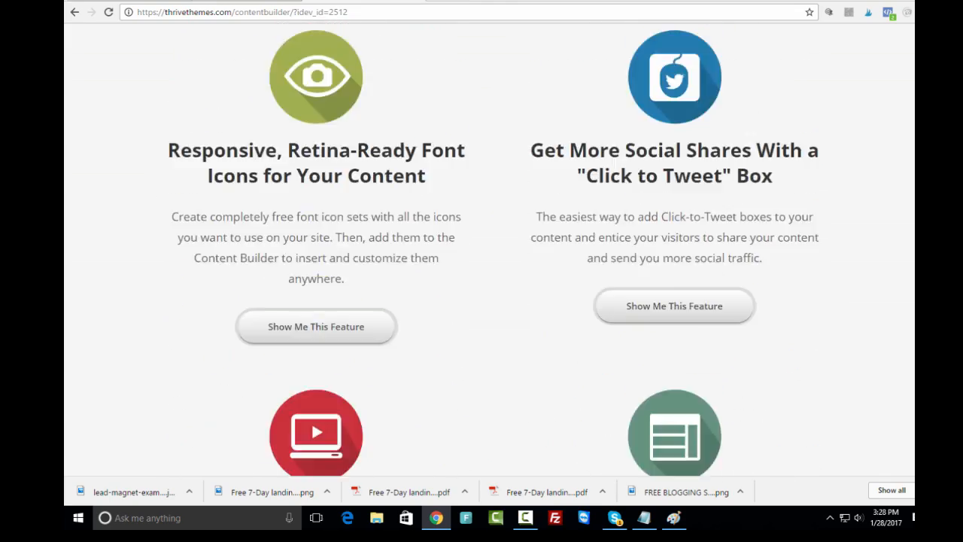
scroll(489, 248, "down", 15)
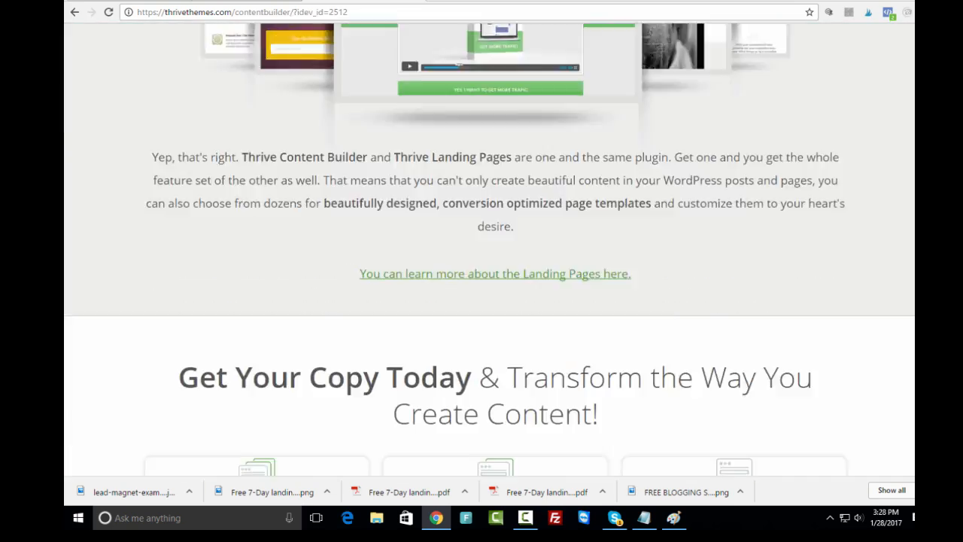
scroll(489, 248, "up", 1)
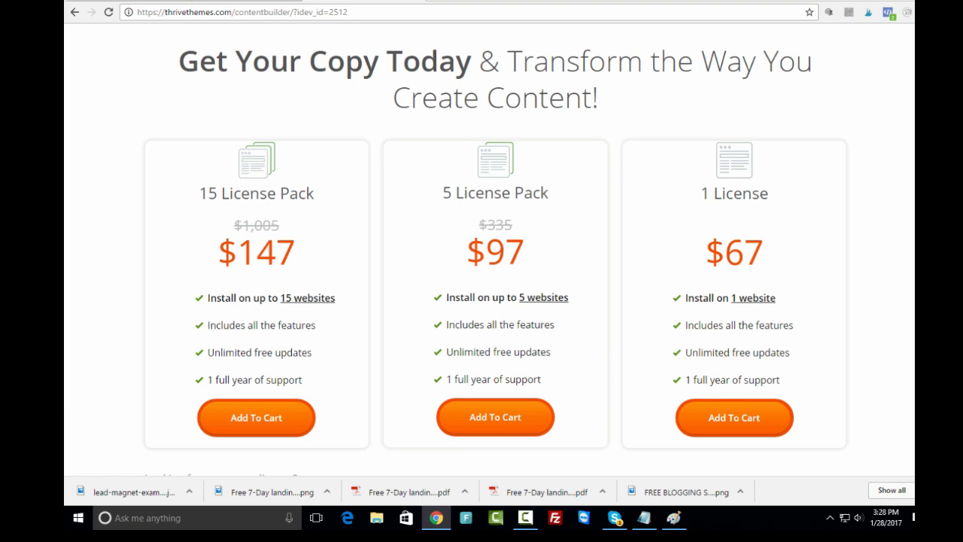
scroll(490, 250, "up", 1)
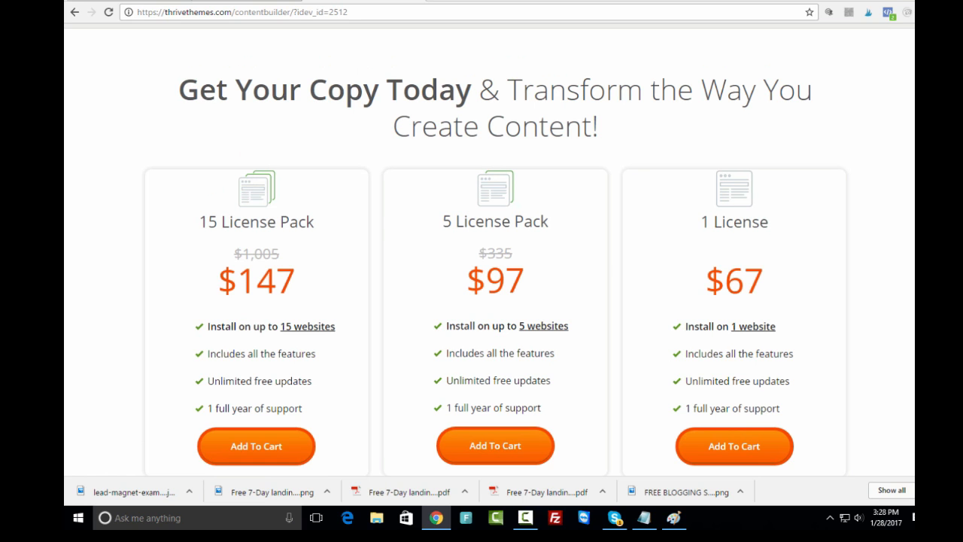
scroll(490, 250, "up", 20)
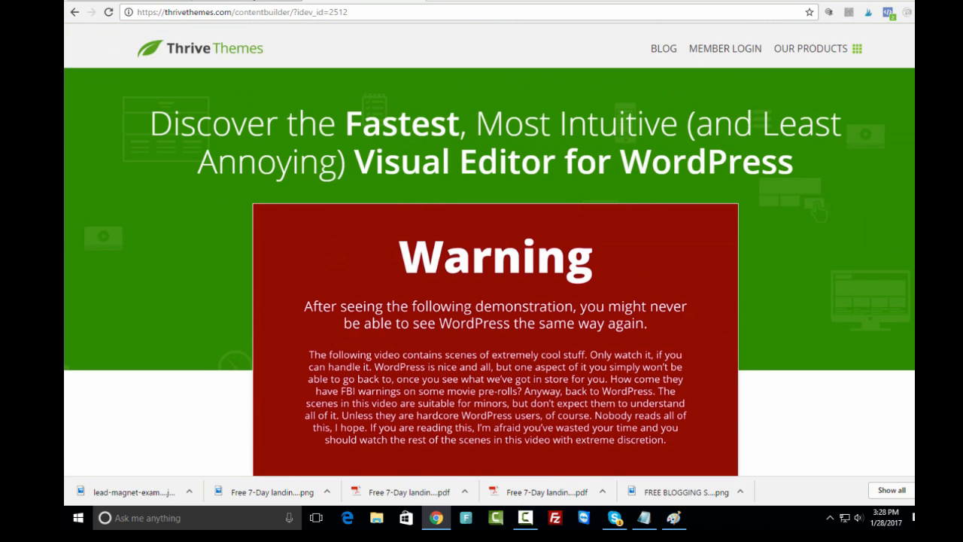
left_click(264, 1)
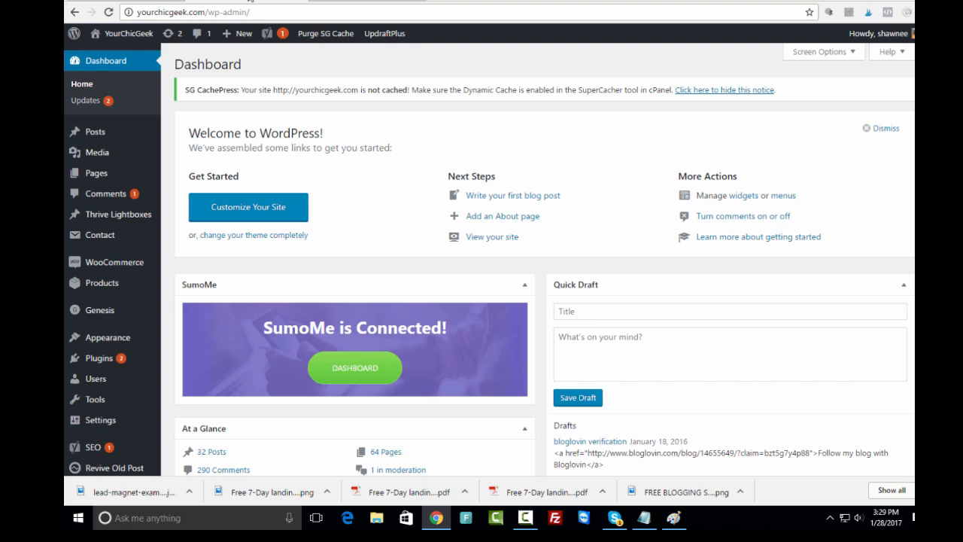
- Create a new WordPress page from the admin bar's + New menu
mouse_move(242, 38)
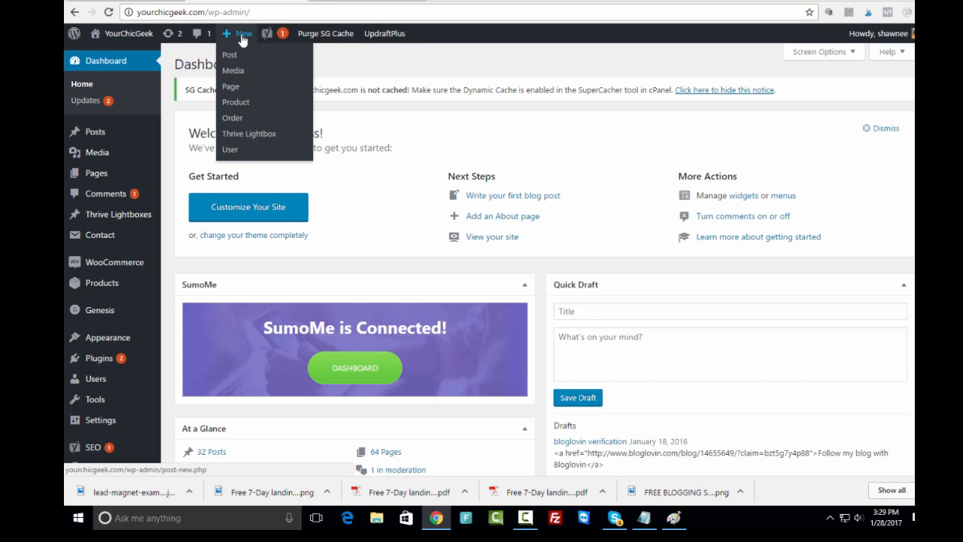
left_click(236, 87)
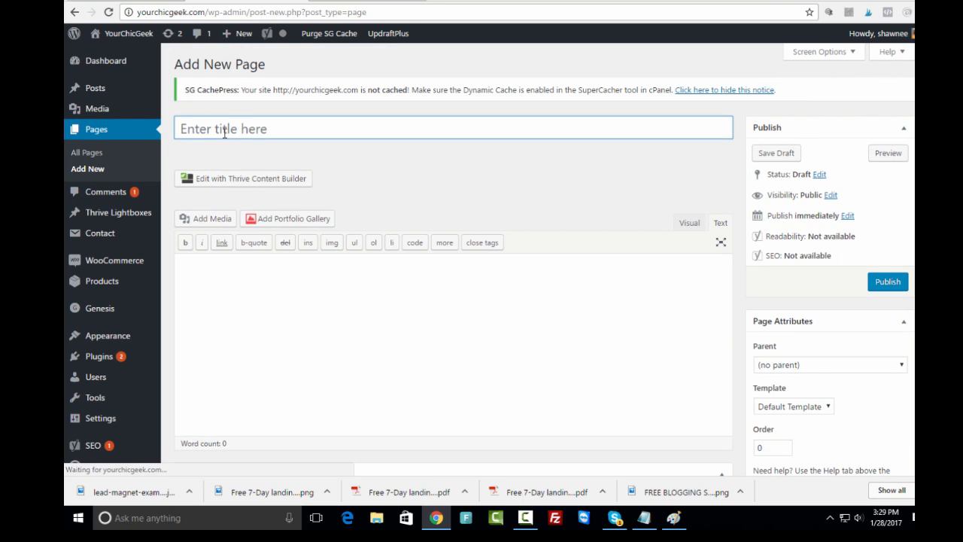
- Title the page 'Free Landing Page Tutorial', publish it, and open it in Thrive Content Builder
left_click(225, 129)
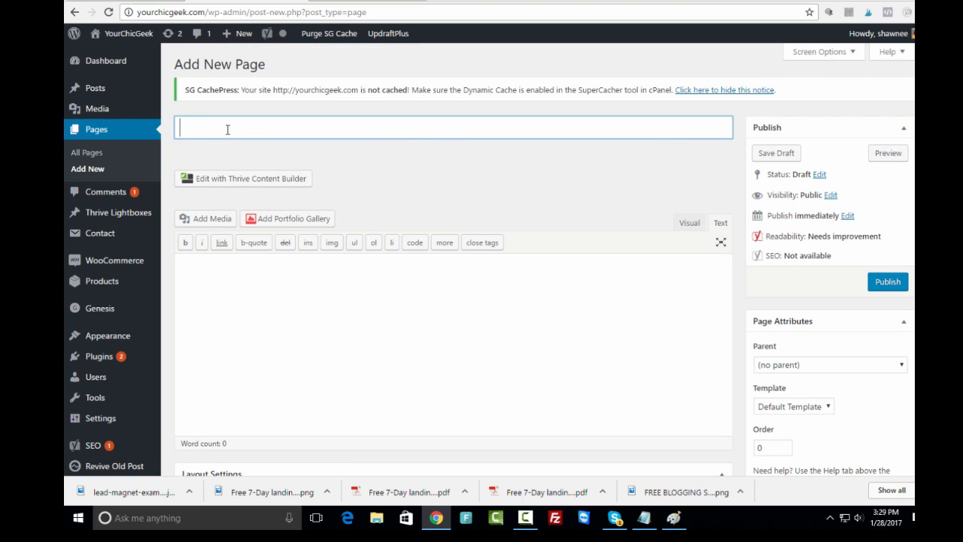
type("Landn")
key("BackSpace")
key("BackSpace")
key("BackSpace")
key("BackSpace")
key("BackSpace")
type("Free Landing Page")
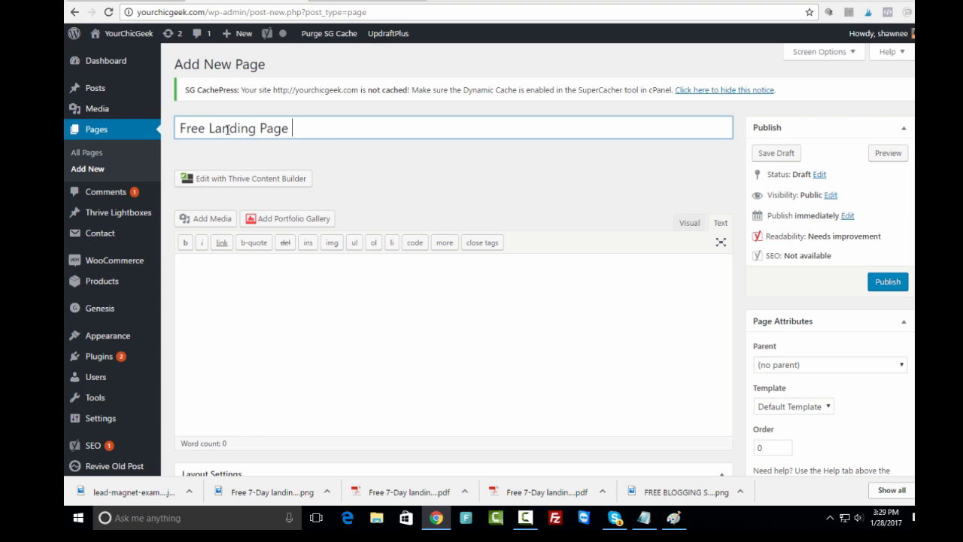
type(" Tutorial")
left_click(888, 283)
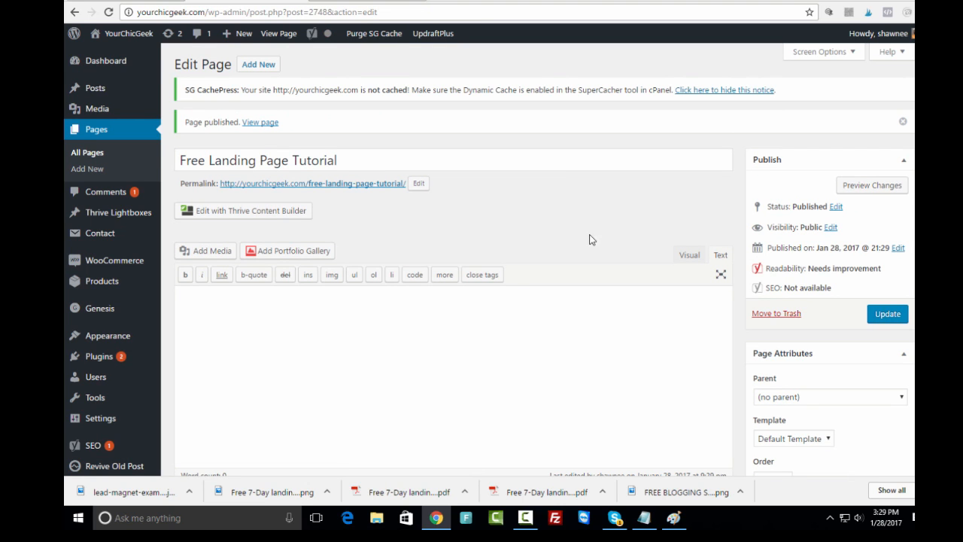
left_click(234, 212)
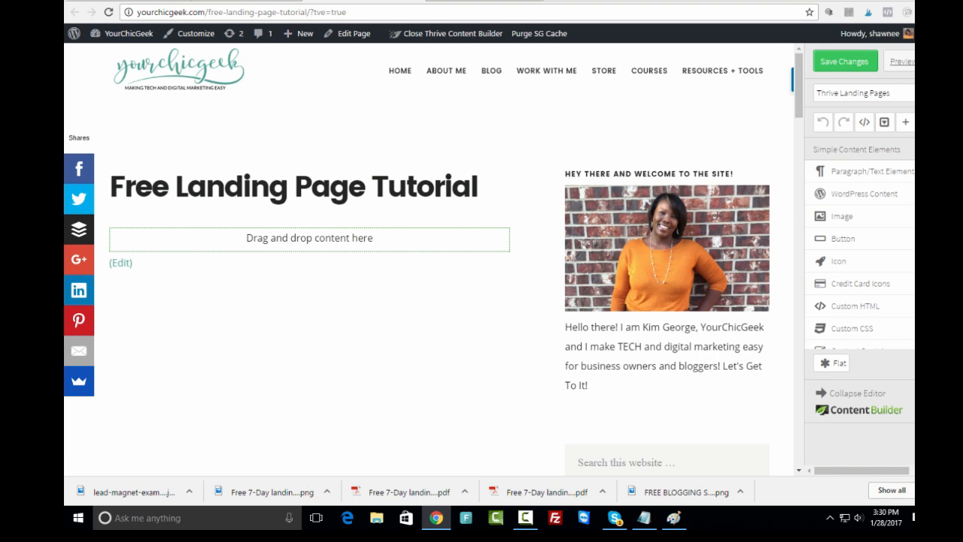
- Open the landing page template chooser and browse the available designs
left_click(863, 93)
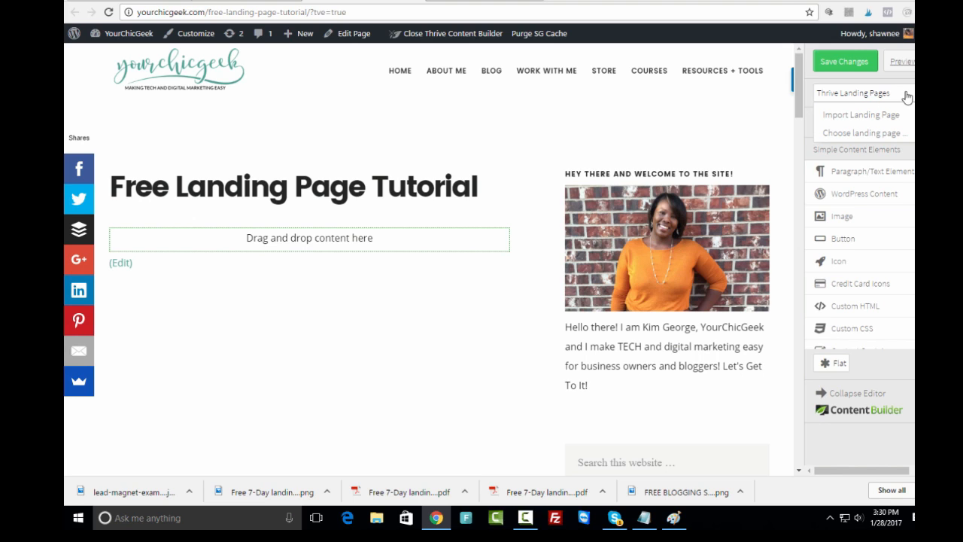
left_click(863, 133)
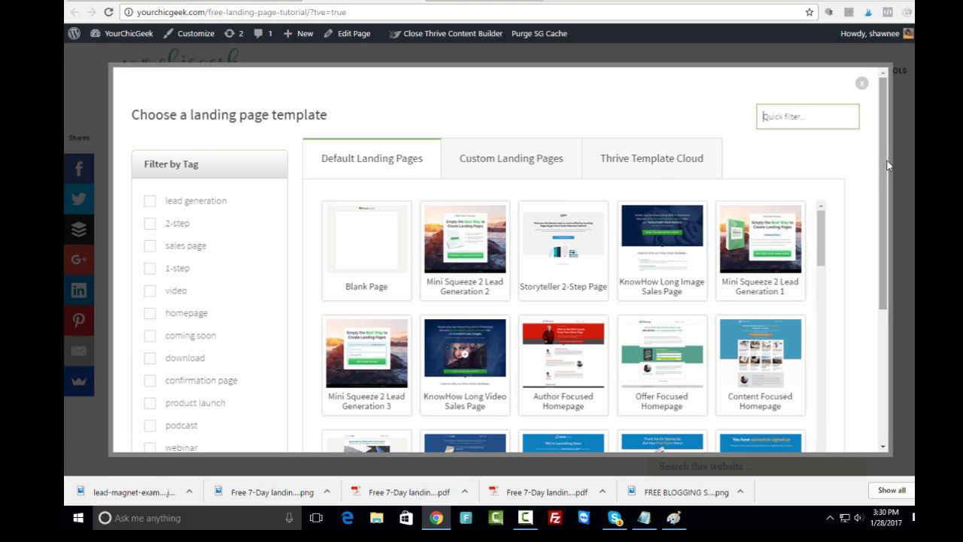
scroll(505, 241, "down", 1)
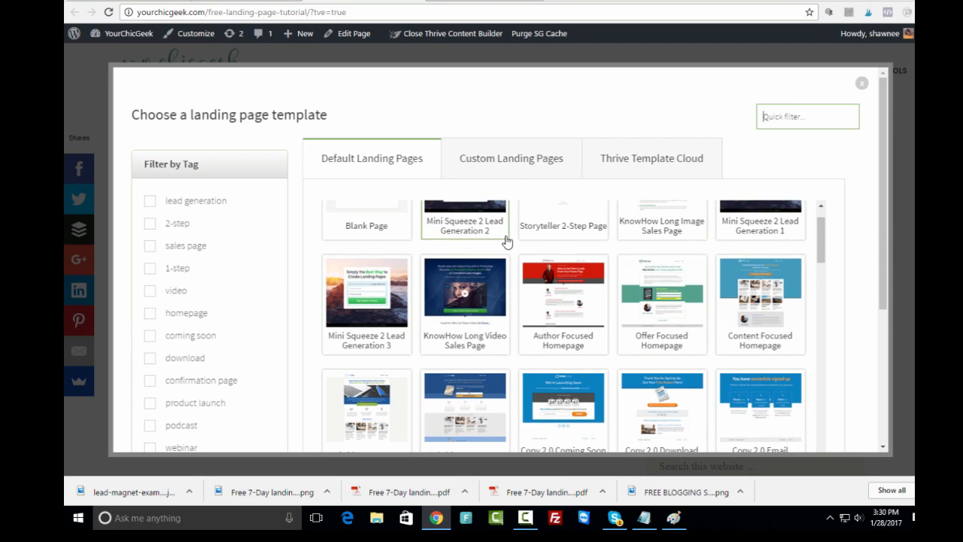
scroll(519, 238, "down", 2)
scroll(531, 237, "down", 1)
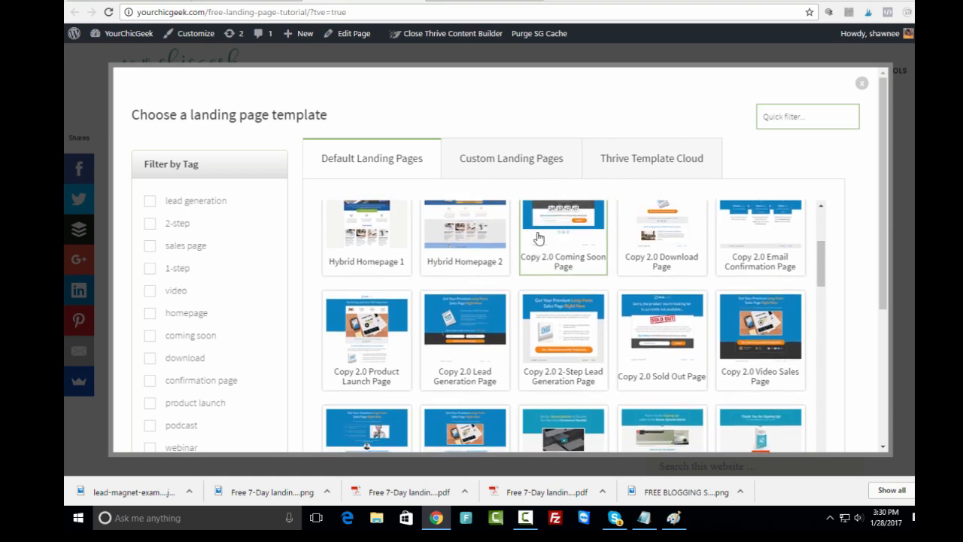
scroll(538, 238, "down", 10)
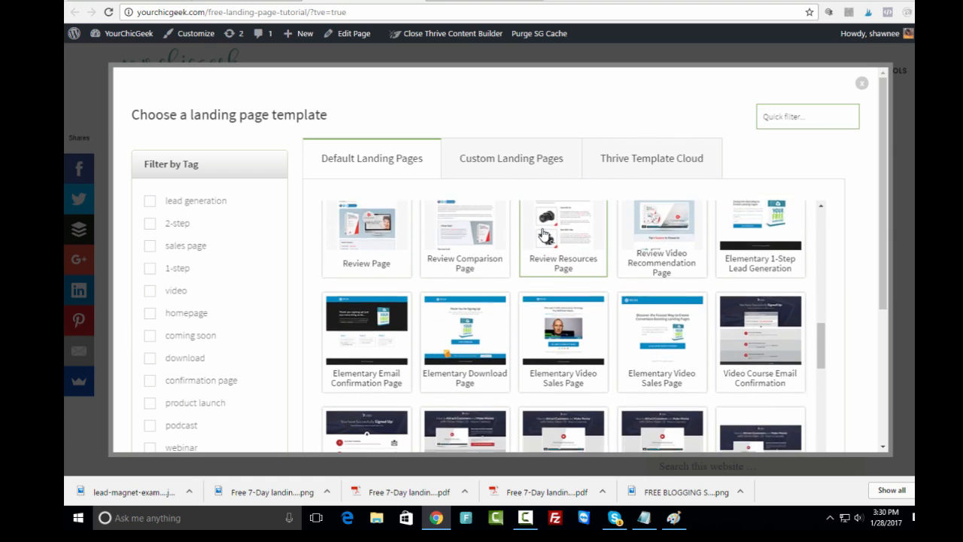
scroll(545, 235, "down", 5)
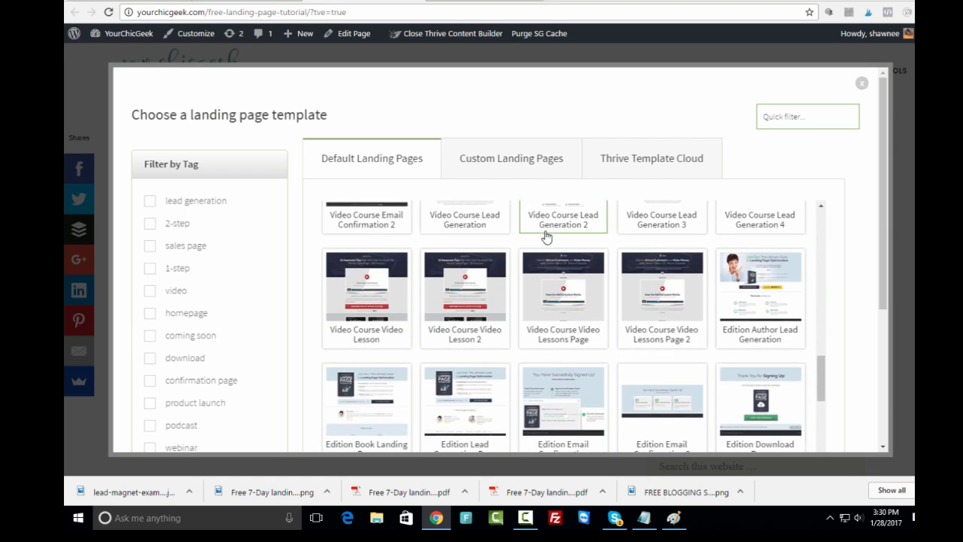
scroll(546, 236, "down", 10)
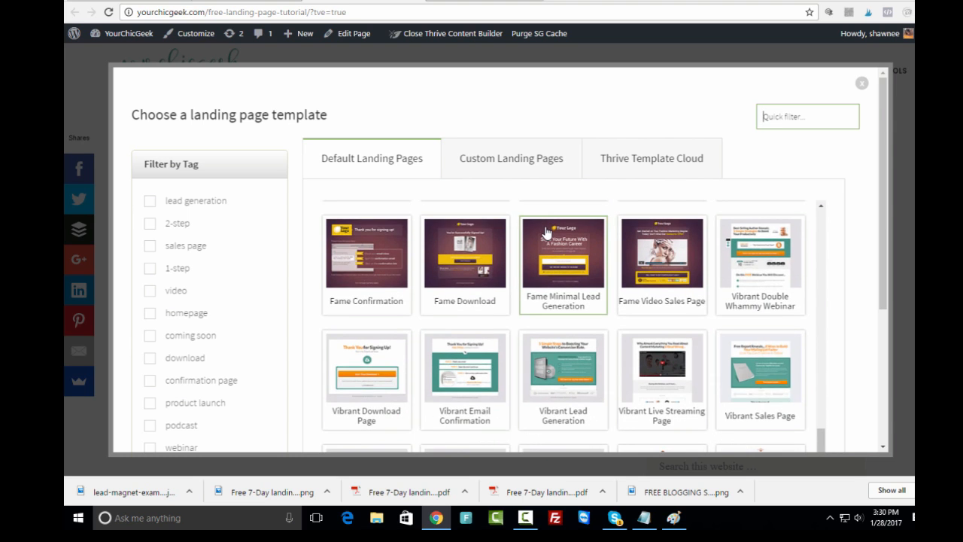
scroll(549, 235, "down", 5)
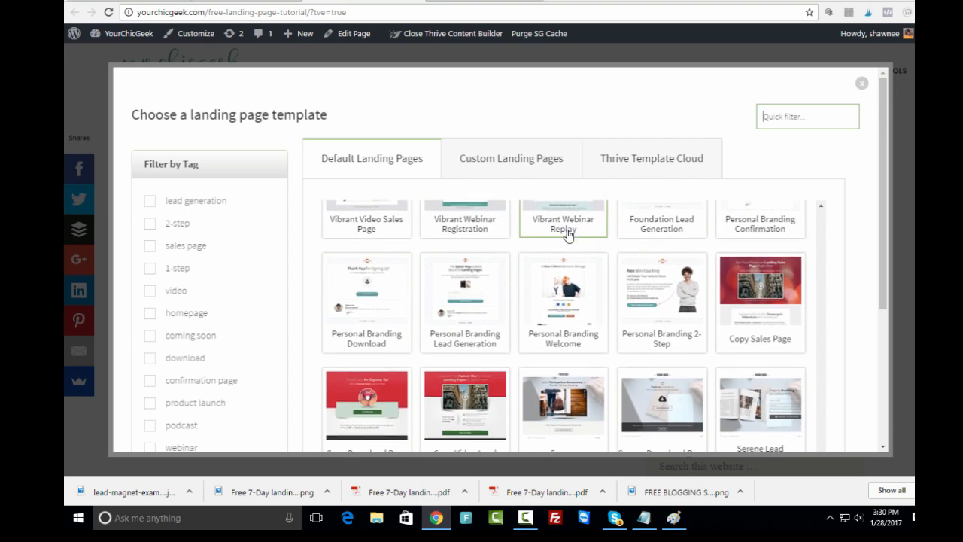
scroll(557, 226, "down", 3)
- Filter templates to lead generation and select the Flat template
left_click(150, 201)
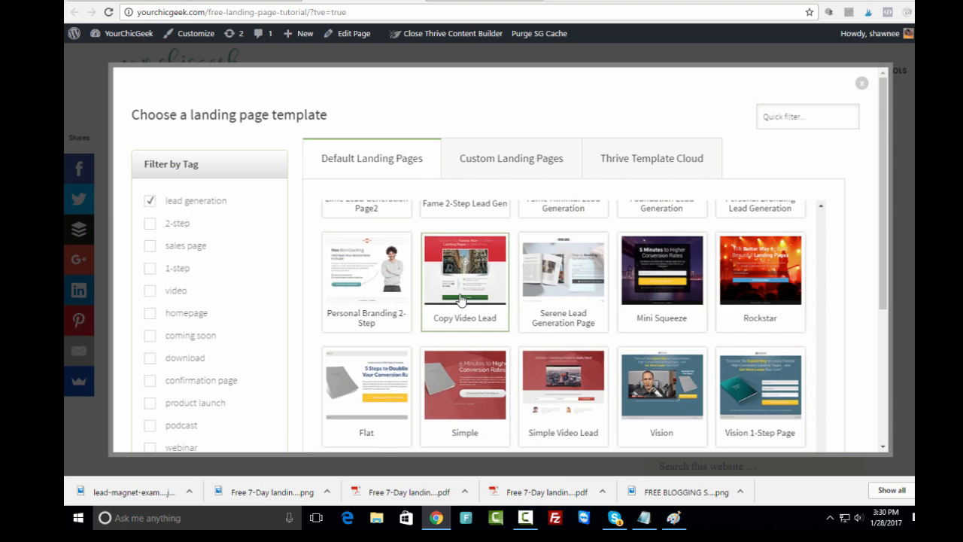
scroll(485, 290, "down", 2)
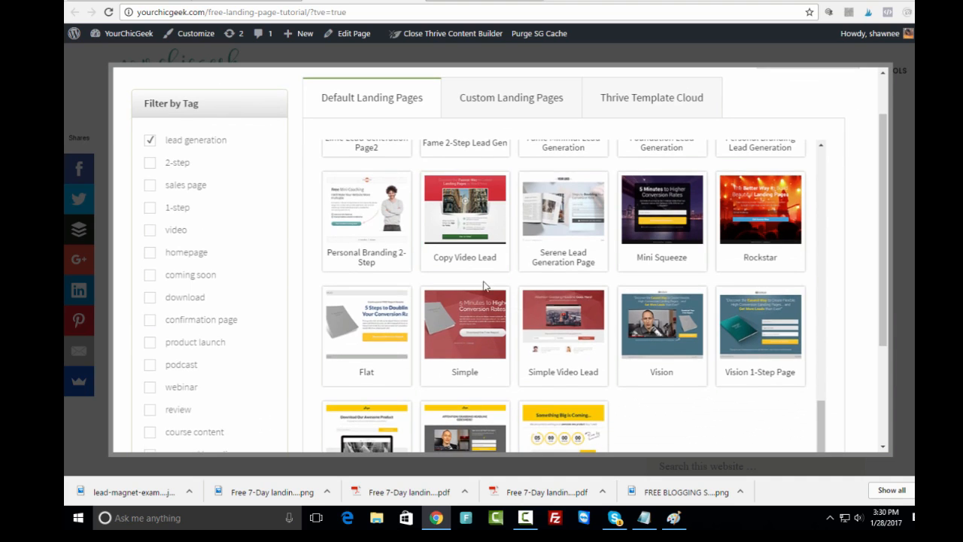
left_click(374, 369)
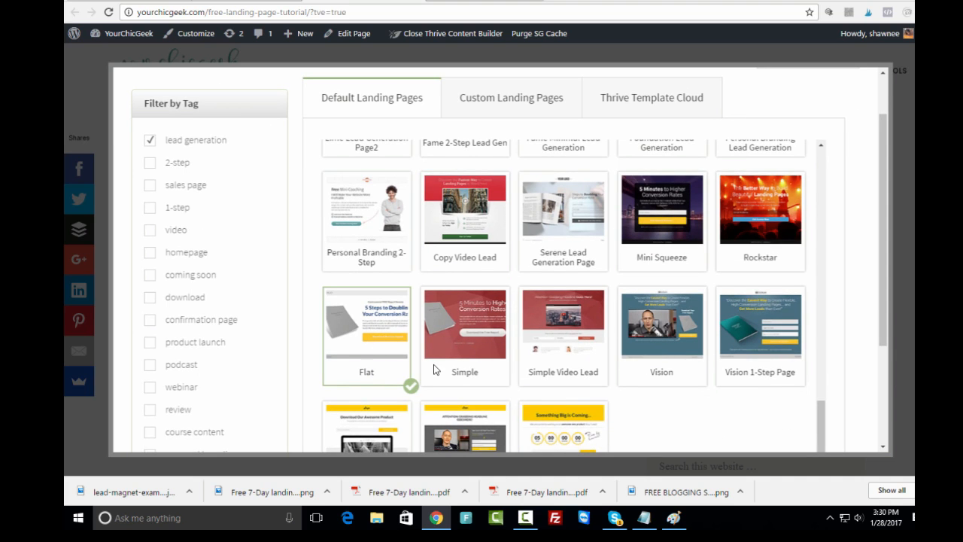
- Load the Flat template onto the page and collapse the social share sidebar
left_click_drag(886, 314, 882, 421)
left_click(786, 404)
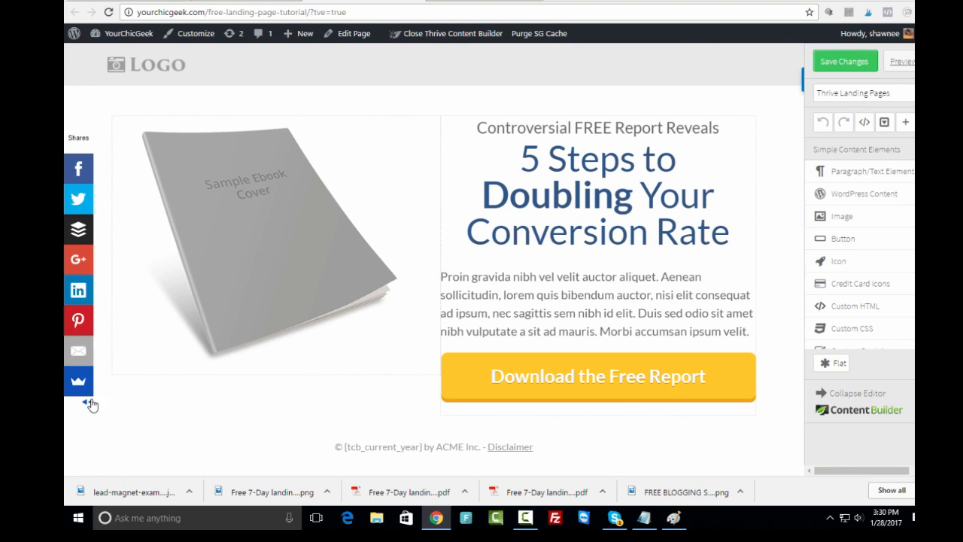
left_click(91, 400)
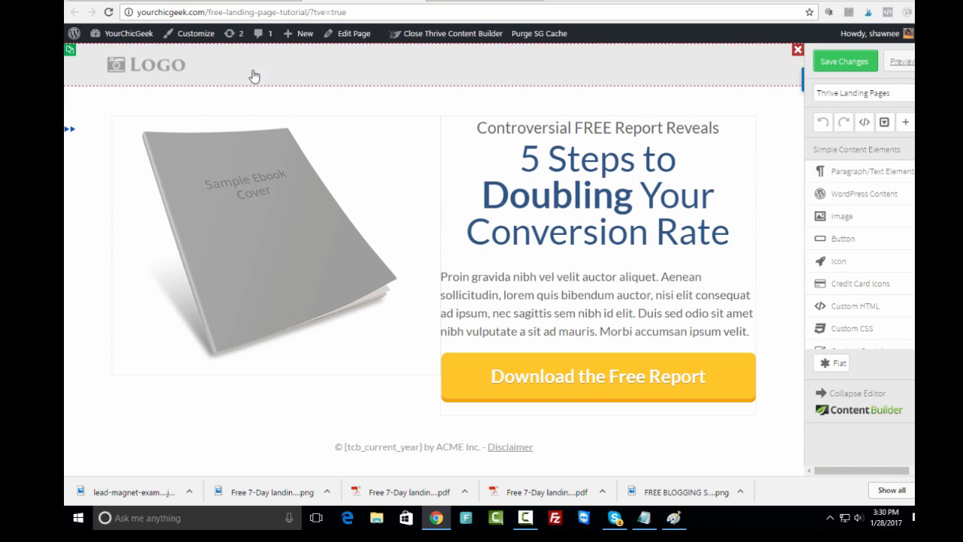
- Open the Page Section options for the logo header section
mouse_move(160, 75)
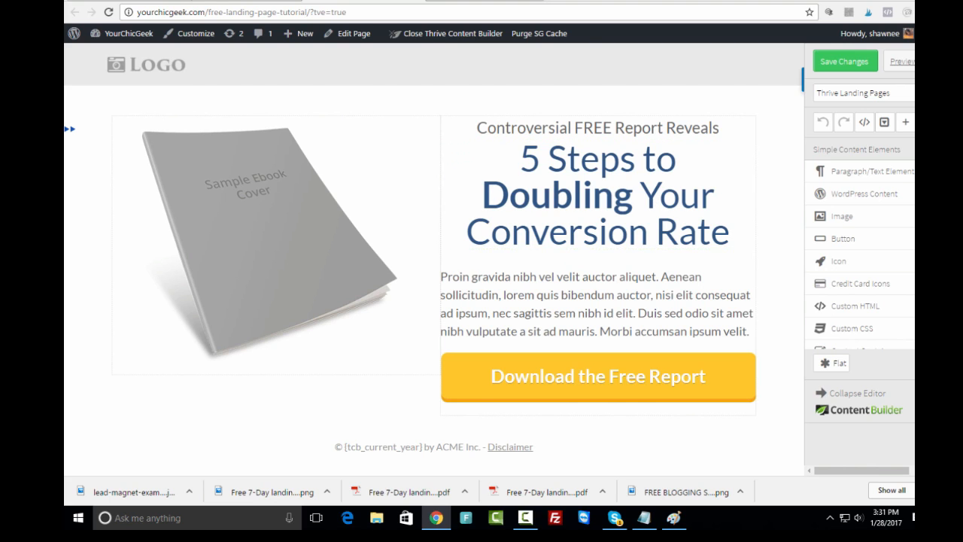
left_click(224, 68)
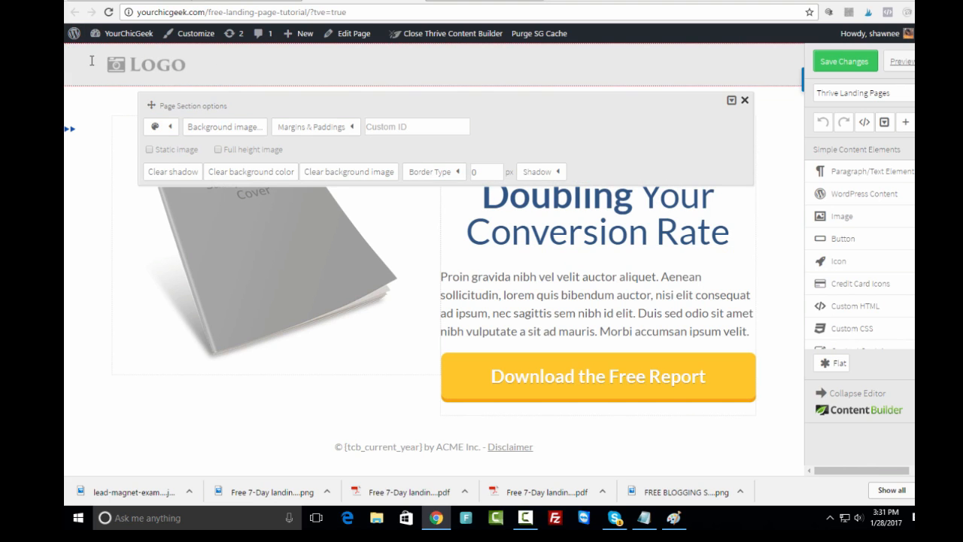
- Apply a teal background to the logo header, then undo it to keep the light grey
left_click(169, 127)
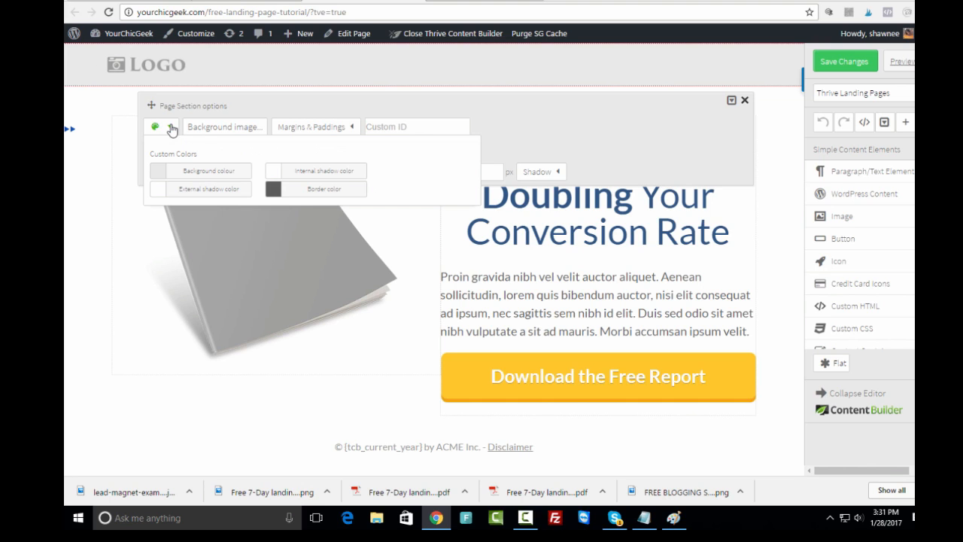
left_click(170, 172)
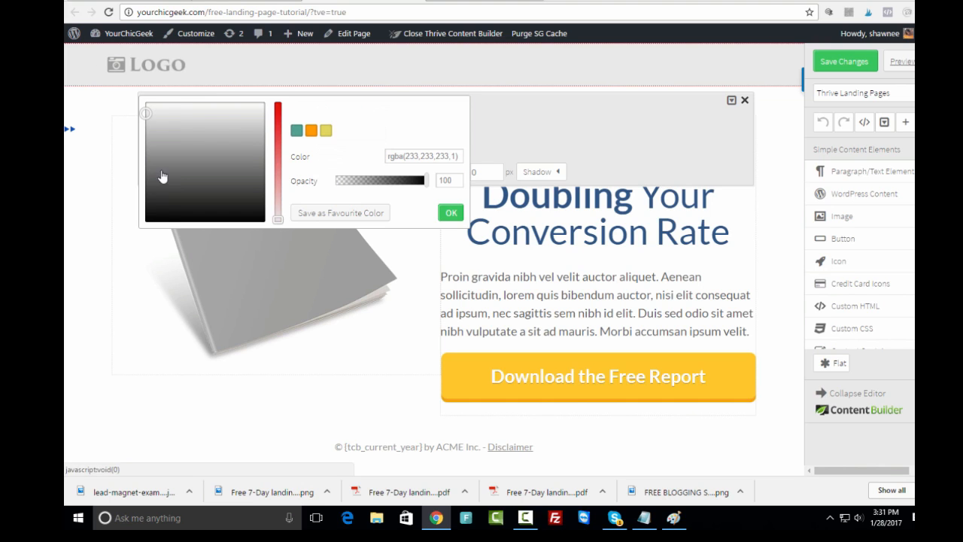
left_click(298, 133)
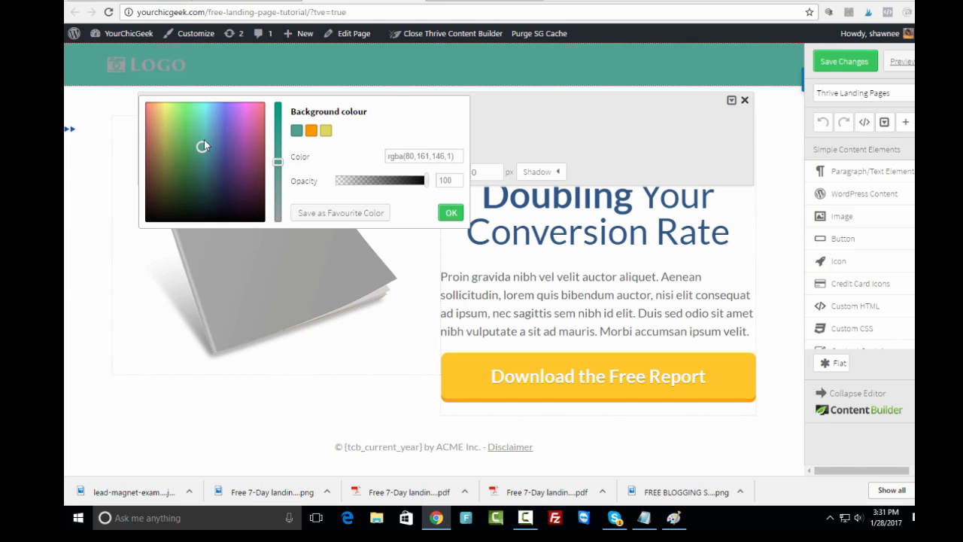
left_click(447, 214)
left_click(825, 125)
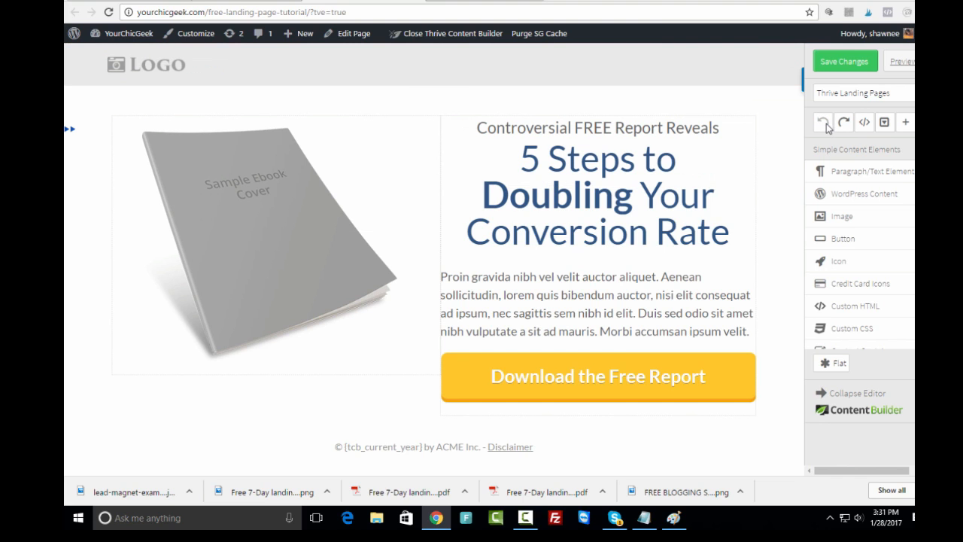
- Swap the header's placeholder LOGO for the green yourchicgeek logo from the Media Library
left_click(151, 70)
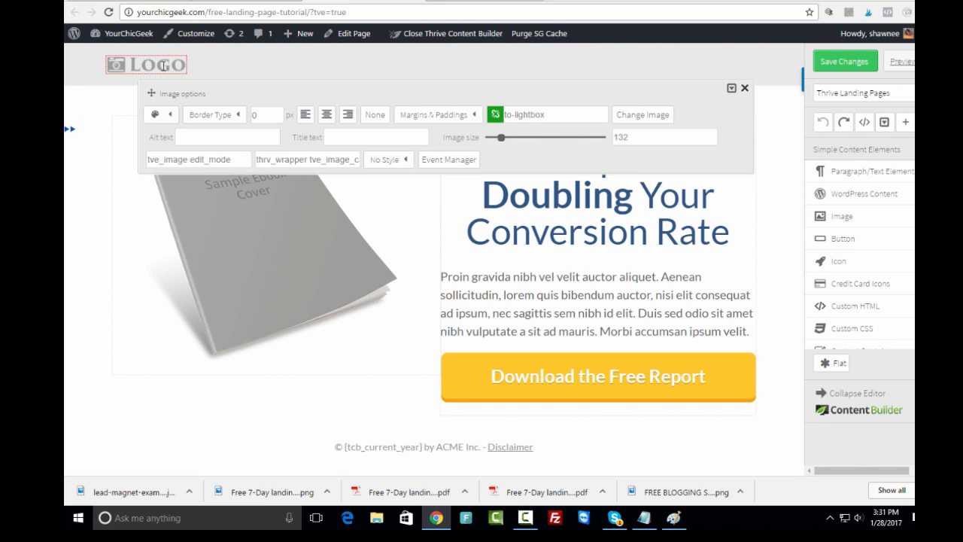
left_click(624, 115)
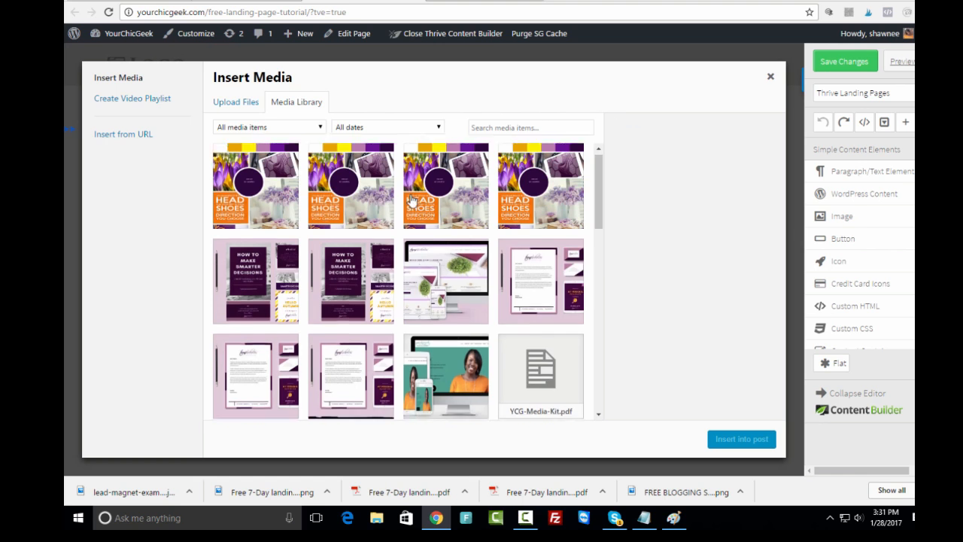
scroll(411, 200, "down", 10)
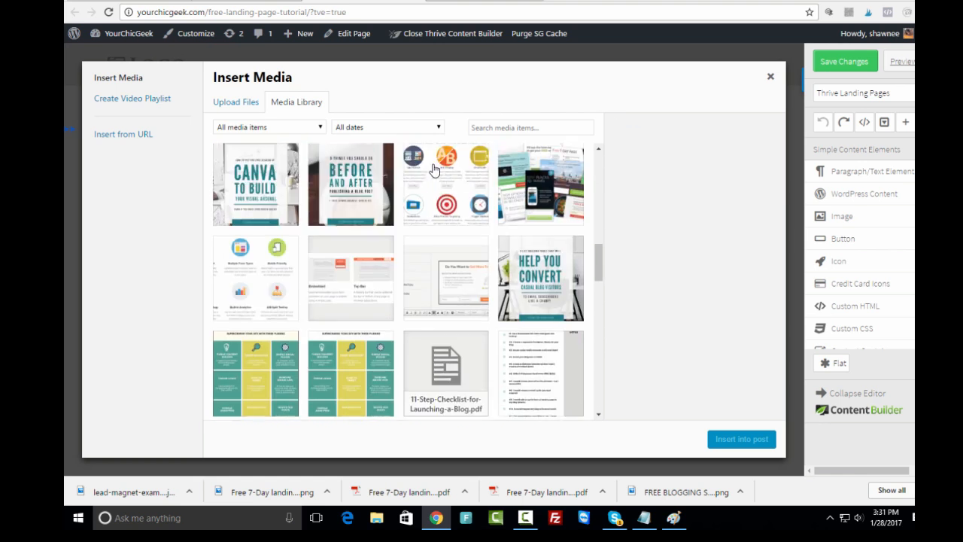
scroll(434, 170, "down", 10)
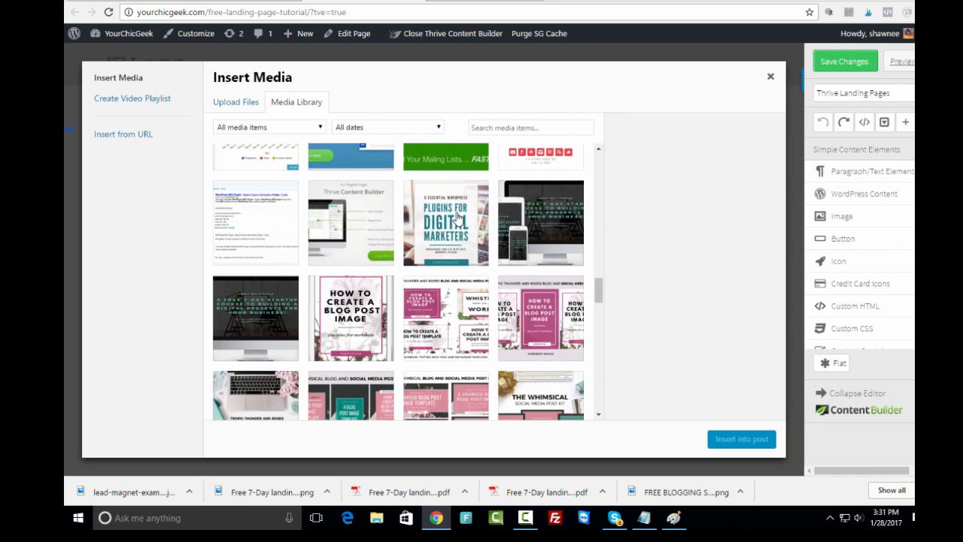
scroll(457, 218, "down", 5)
scroll(457, 218, "up", 2)
left_click(360, 272)
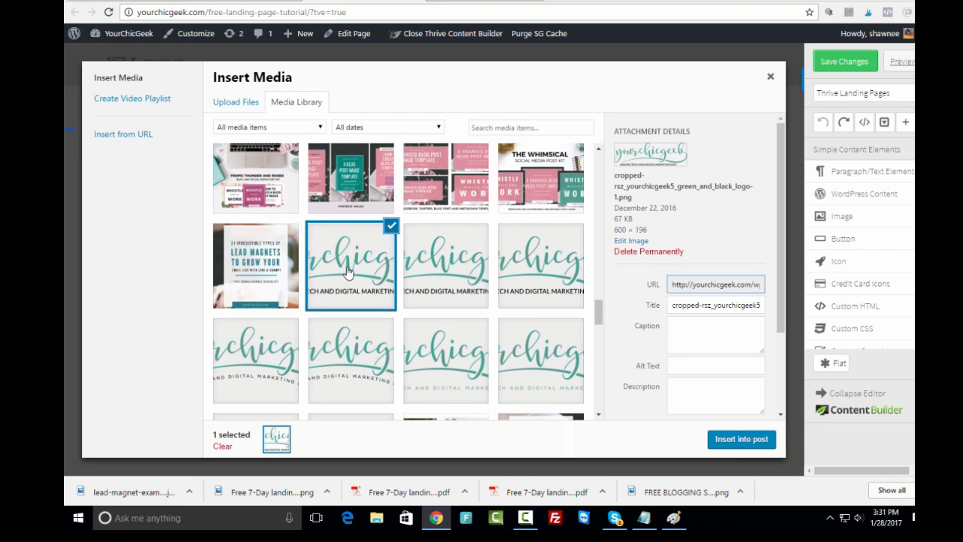
left_click(730, 440)
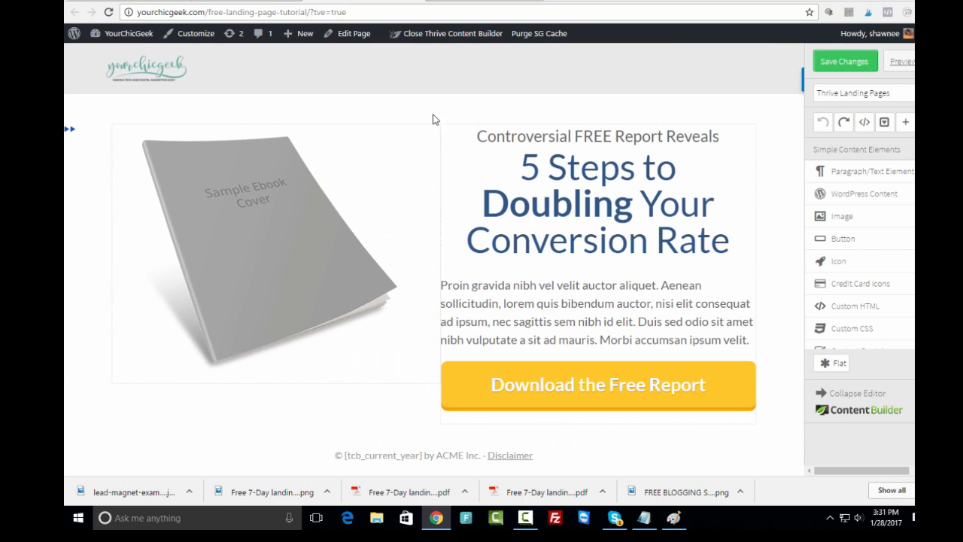
- Centre-align the yourchicgeek logo in the header and close its Image options
left_click(147, 73)
left_click(326, 123)
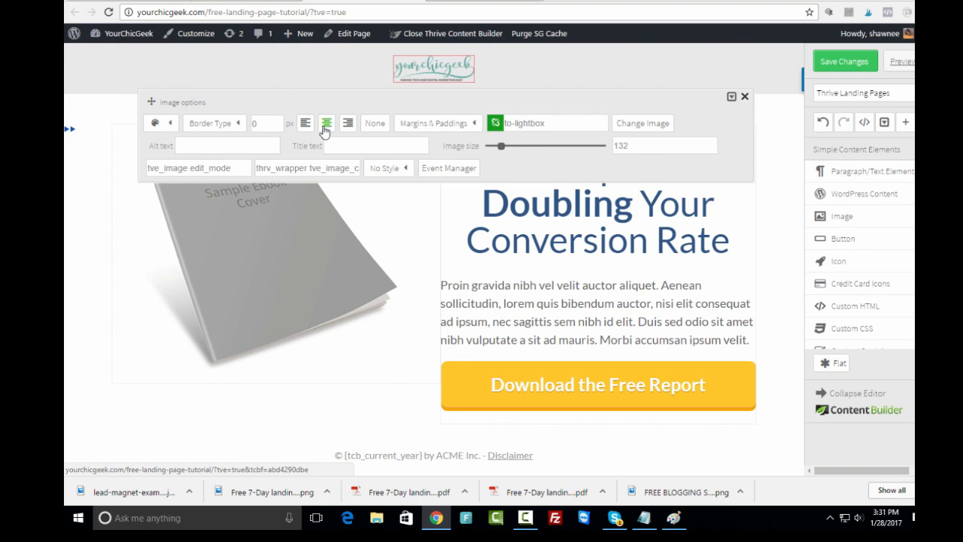
left_click(747, 97)
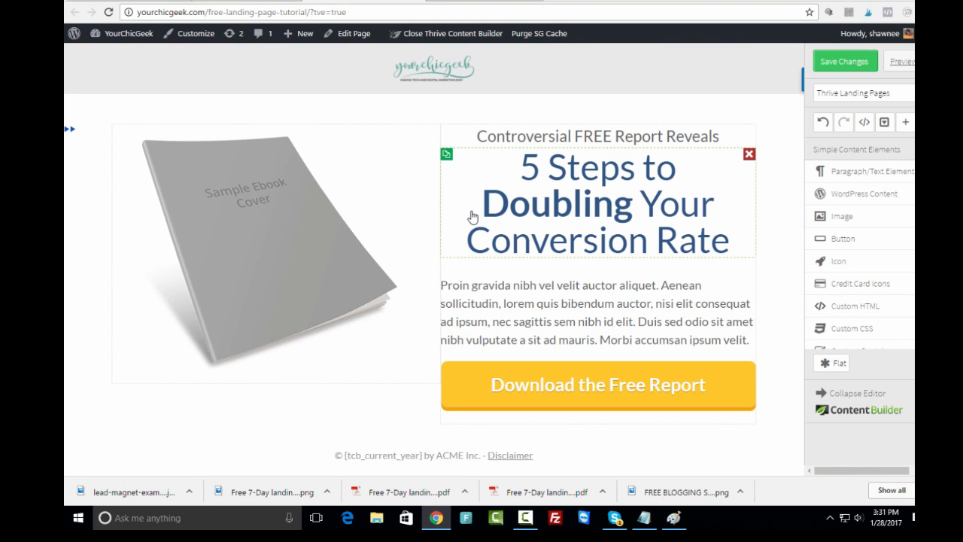
- Select the sample ebook cover image and browse the Media Library for a replacement
left_click(245, 253)
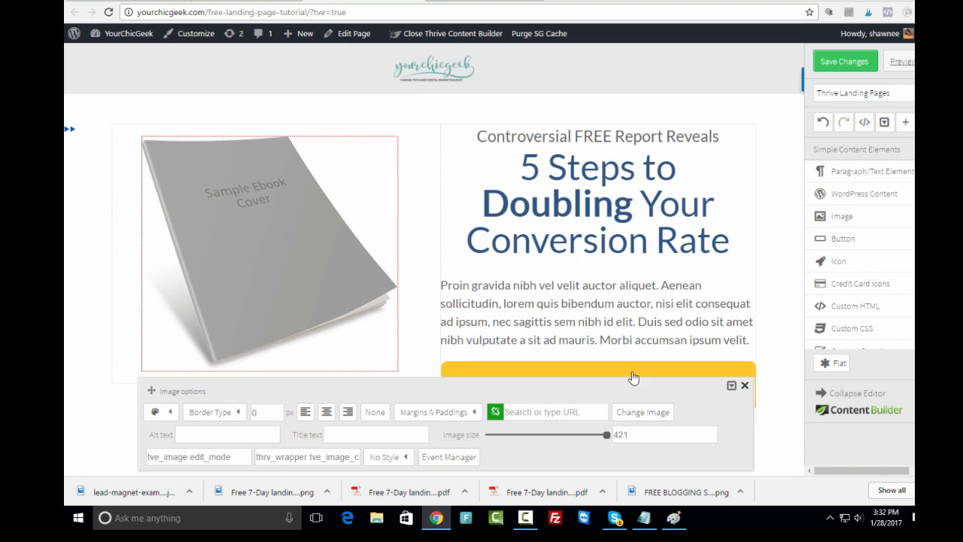
left_click(642, 415)
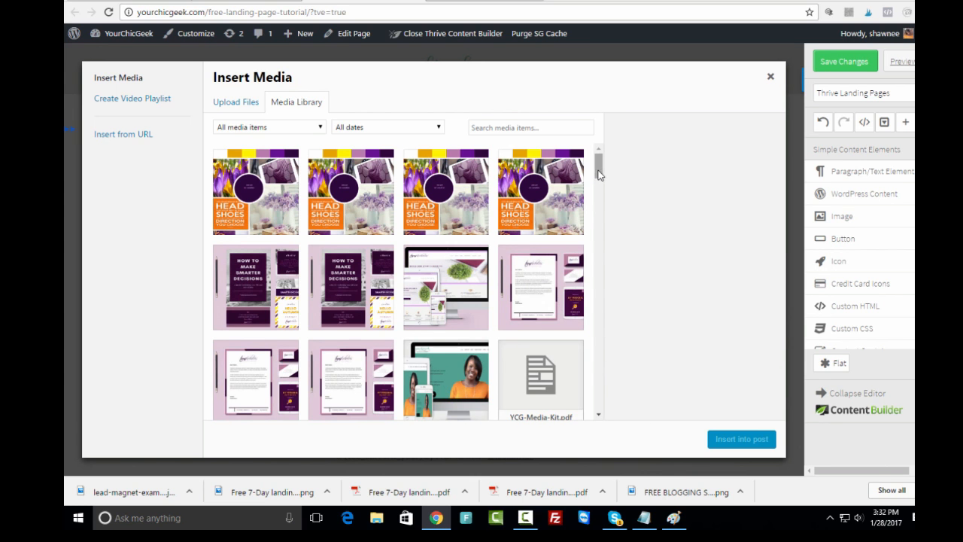
left_click_drag(599, 174, 612, 360)
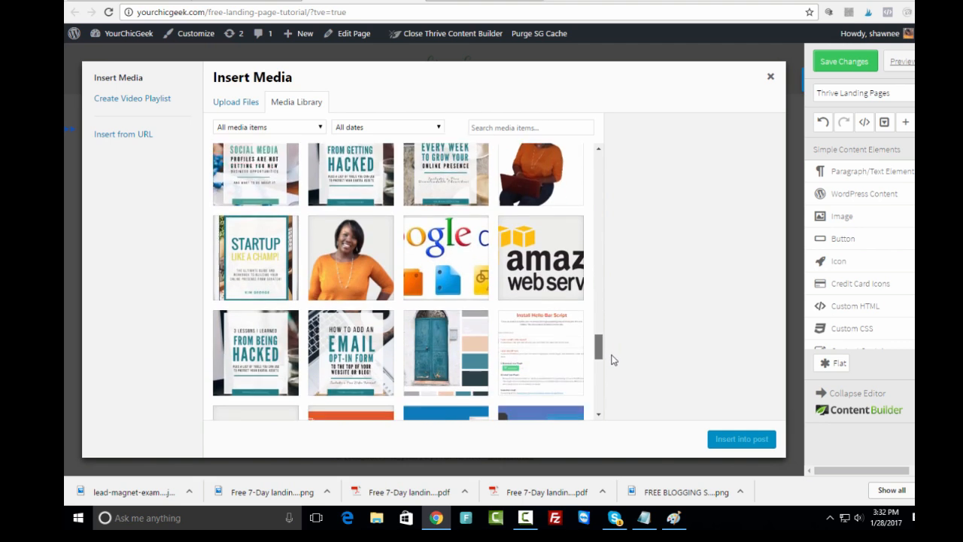
scroll(537, 336, "down", 5)
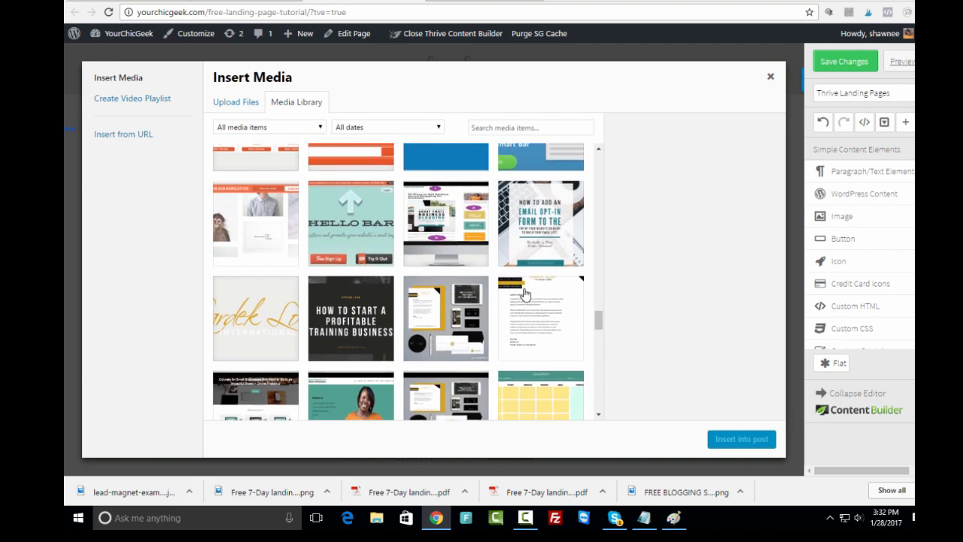
scroll(524, 294, "down", 10)
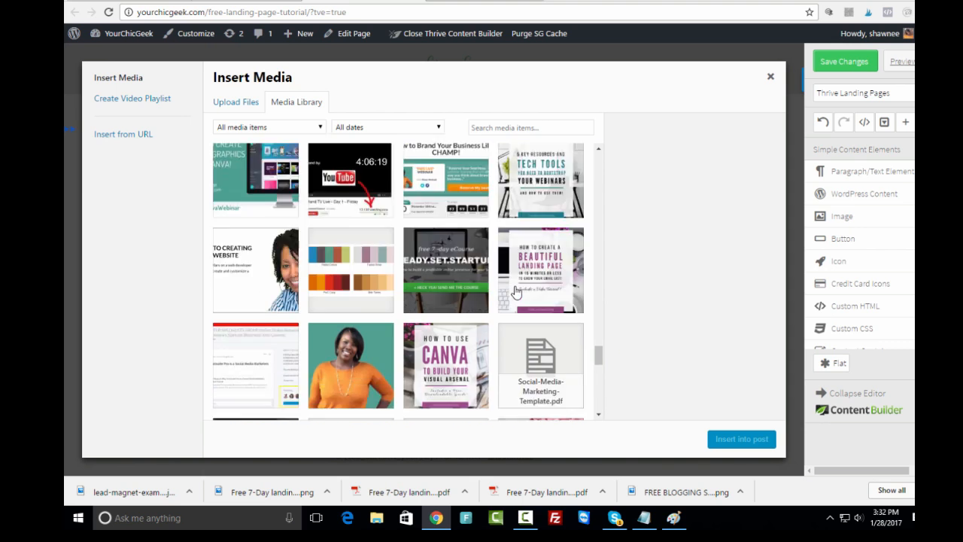
scroll(516, 292, "down", 10)
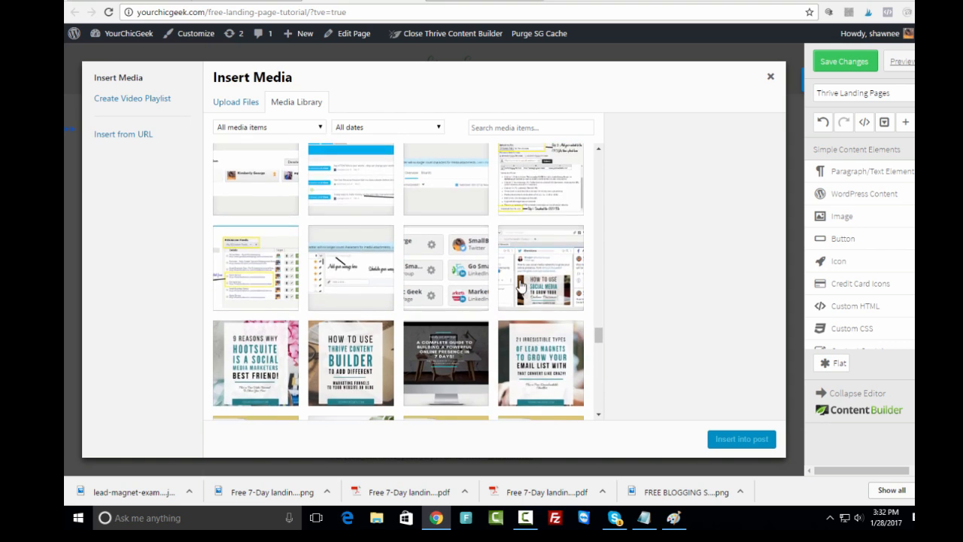
scroll(520, 286, "down", 10)
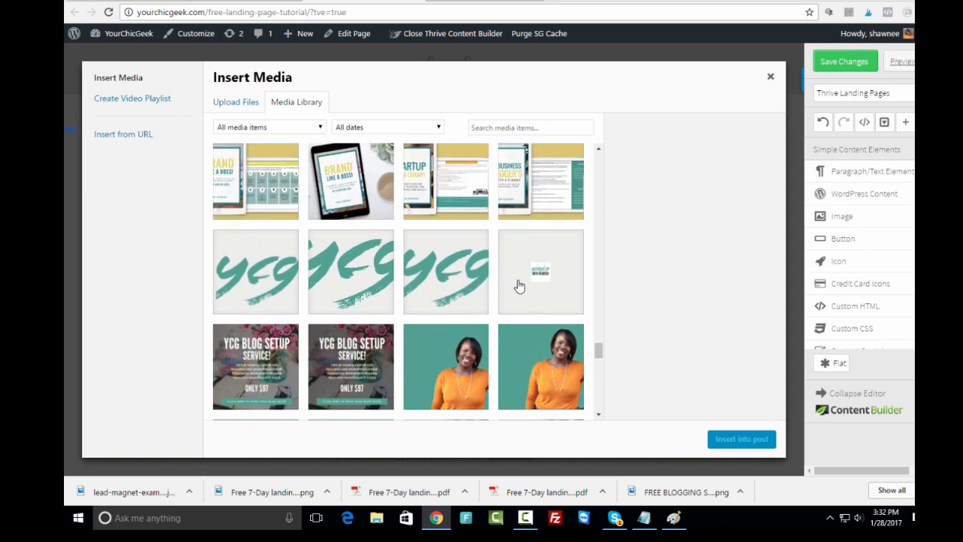
scroll(519, 286, "up", 2)
scroll(519, 285, "down", 6)
scroll(518, 279, "up", 3)
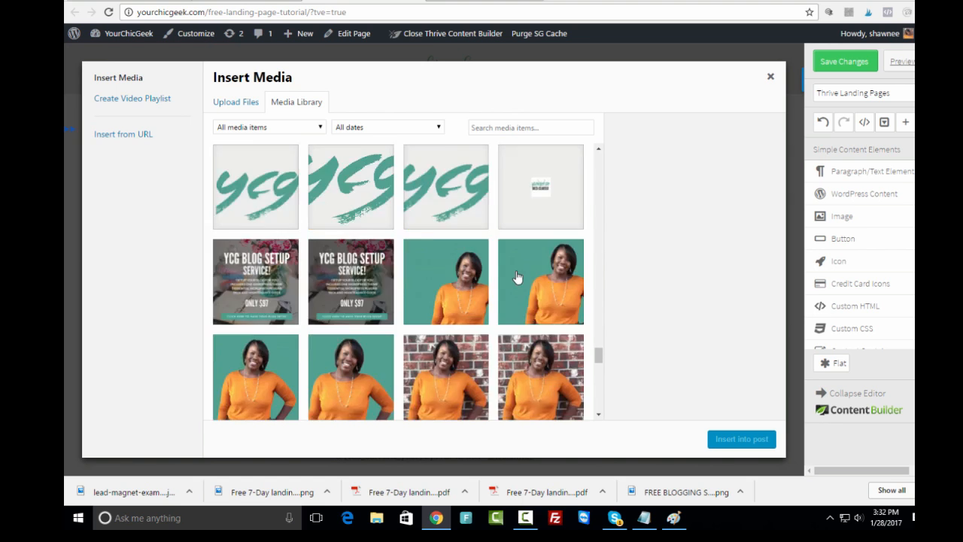
scroll(517, 278, "up", 5)
scroll(514, 276, "up", 5)
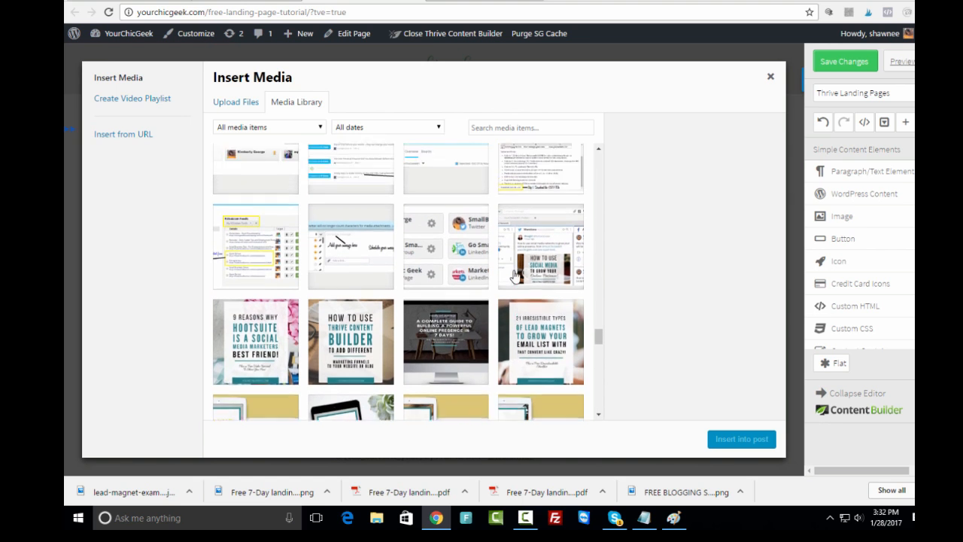
scroll(515, 276, "up", 8)
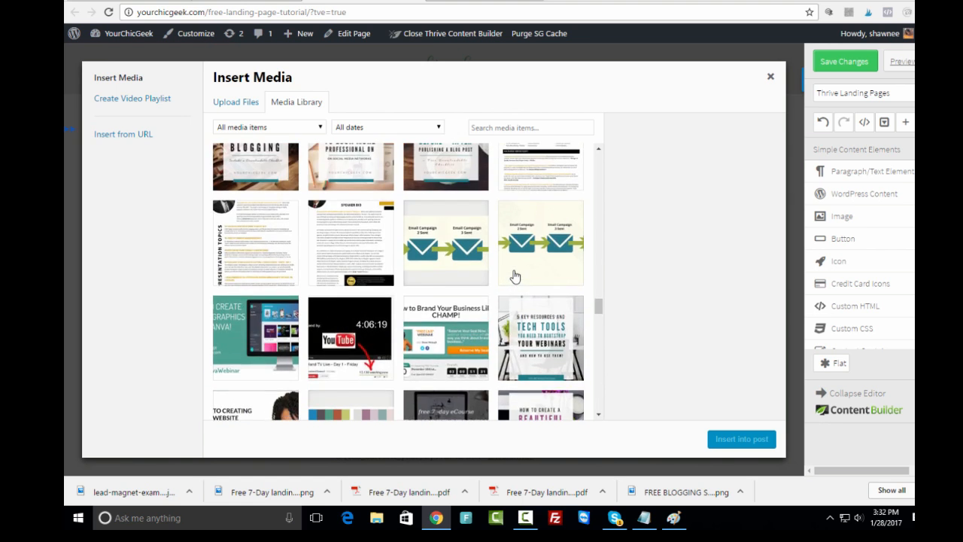
scroll(515, 277, "up", 10)
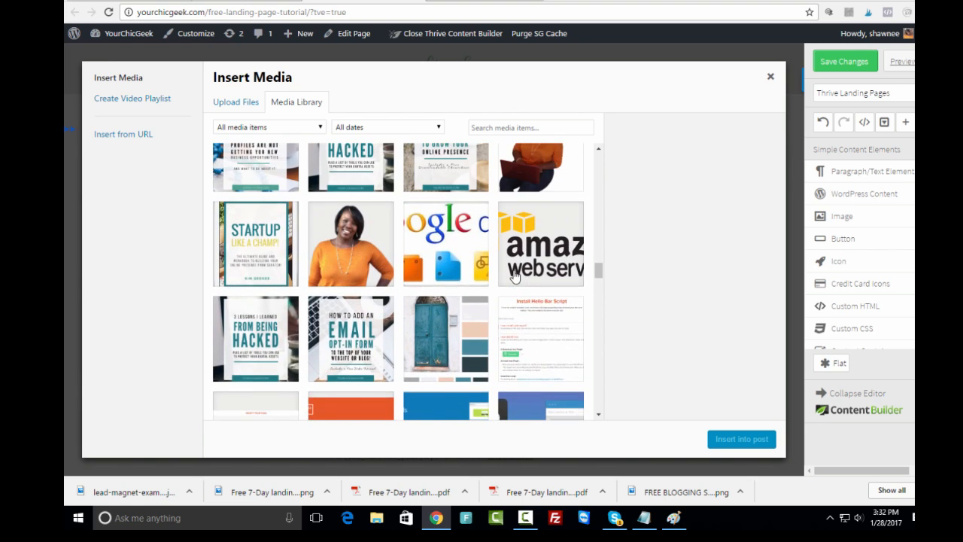
scroll(514, 276, "up", 3)
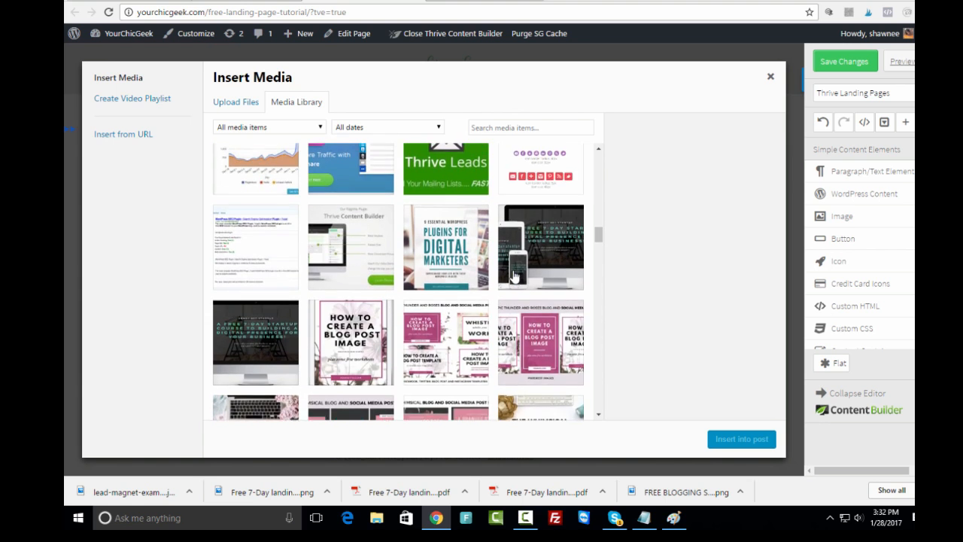
scroll(512, 275, "up", 3)
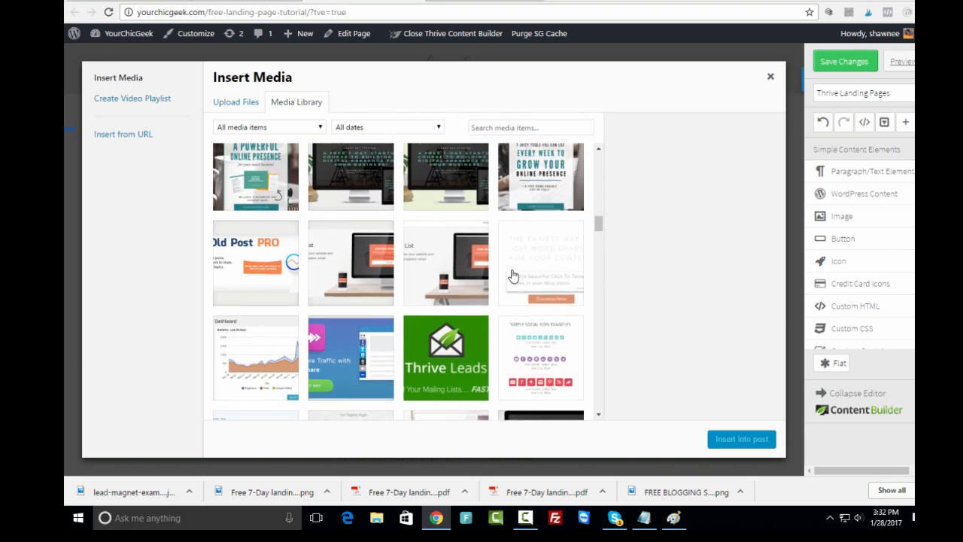
- Insert the Watch This tablet image (devices2-11.png) in place of the ebook cover
left_click_drag(602, 224, 596, 395)
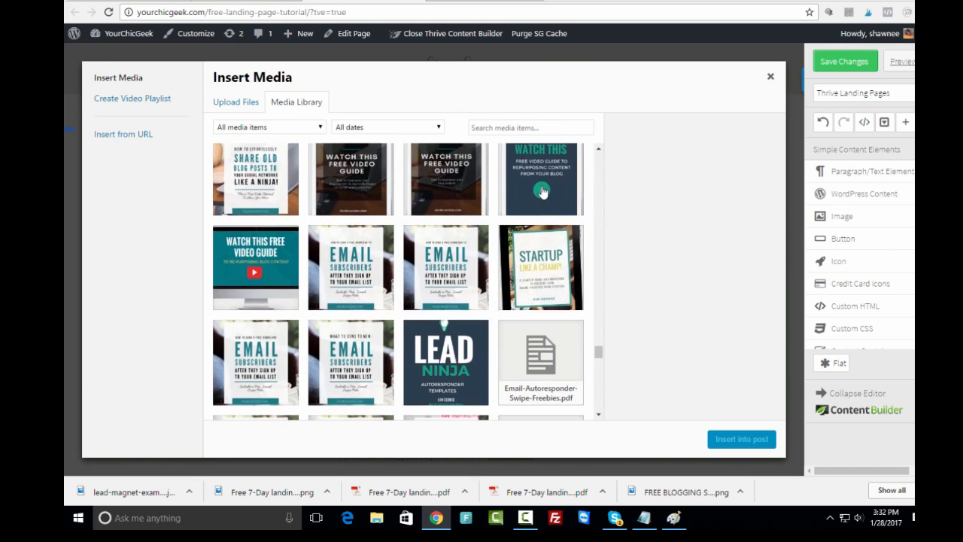
left_click(543, 190)
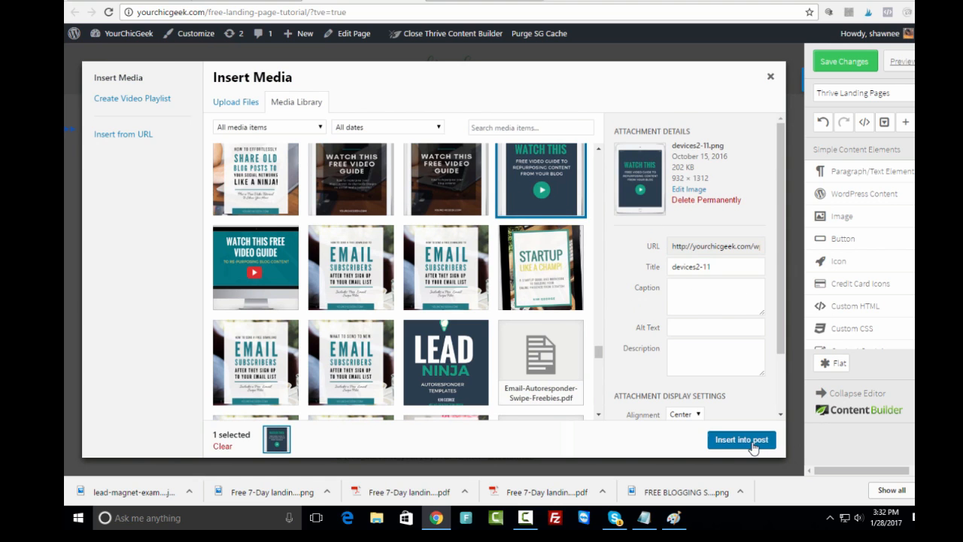
left_click(752, 440)
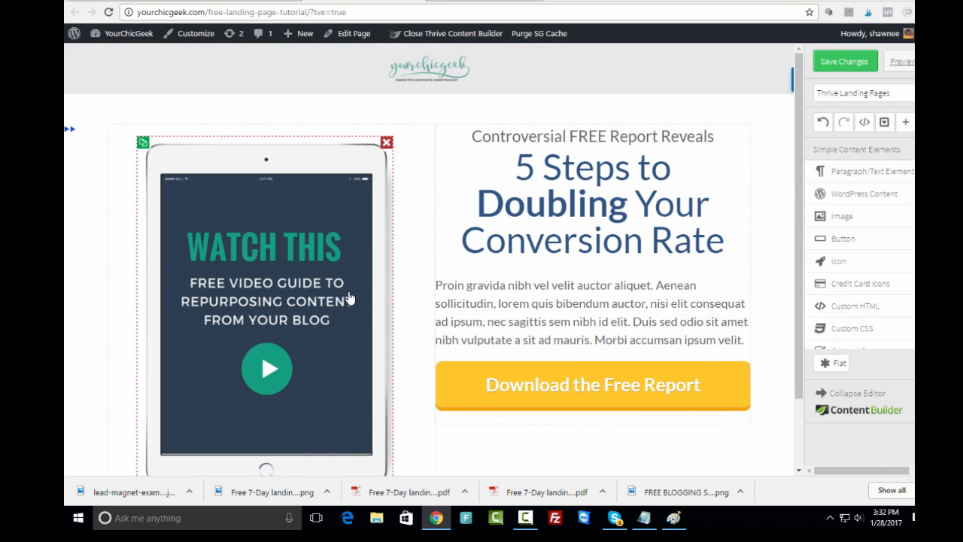
- Shrink the Watch This tablet image from 421 to 322 with the Image size slider
left_click(340, 316)
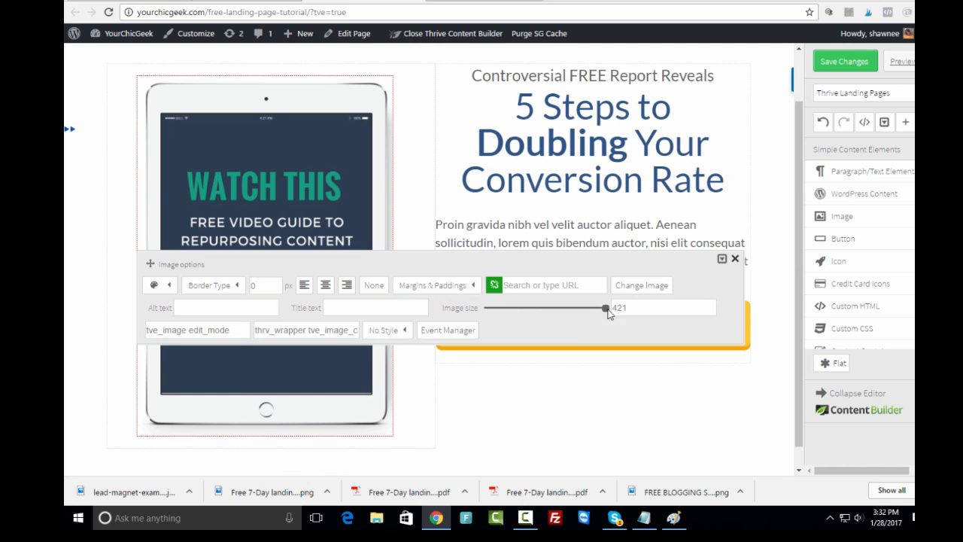
left_click_drag(608, 313, 595, 314)
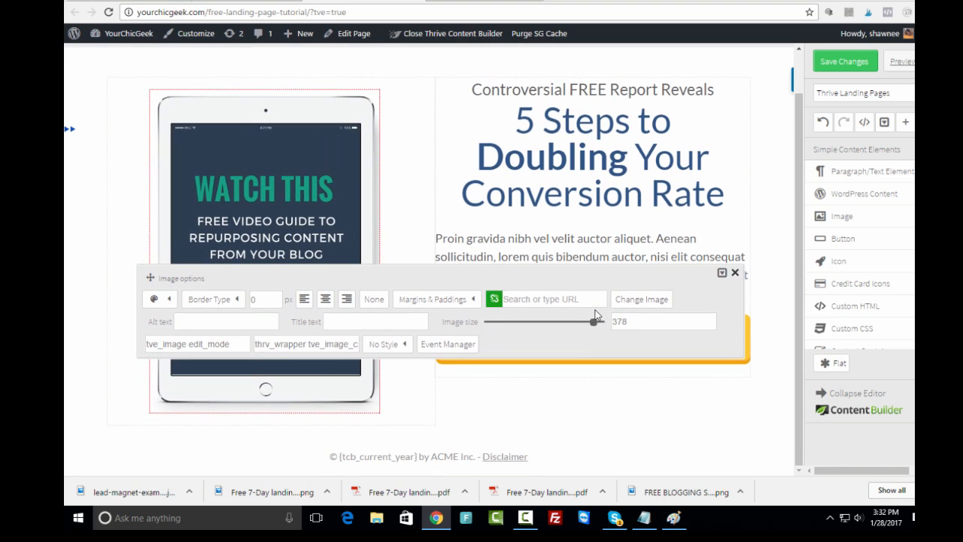
left_click(735, 281)
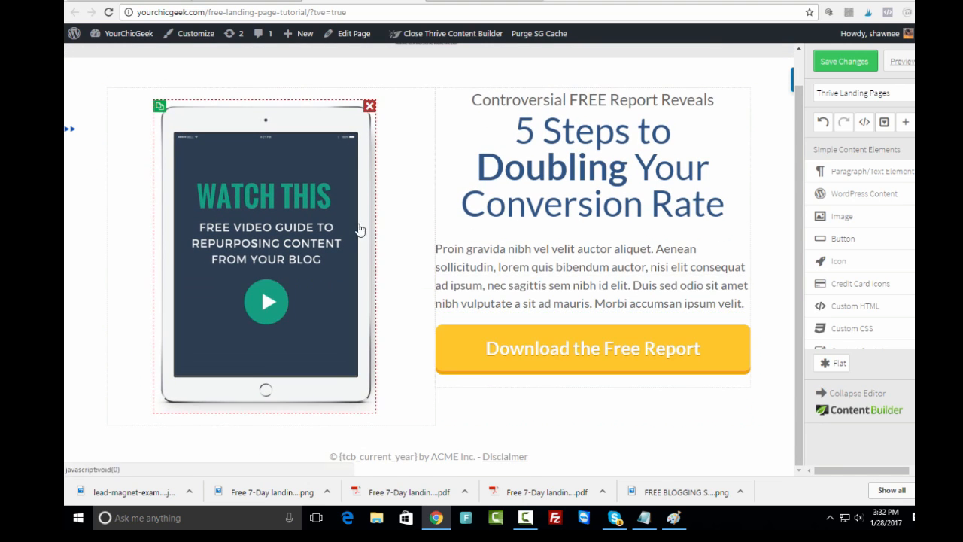
left_click(332, 231)
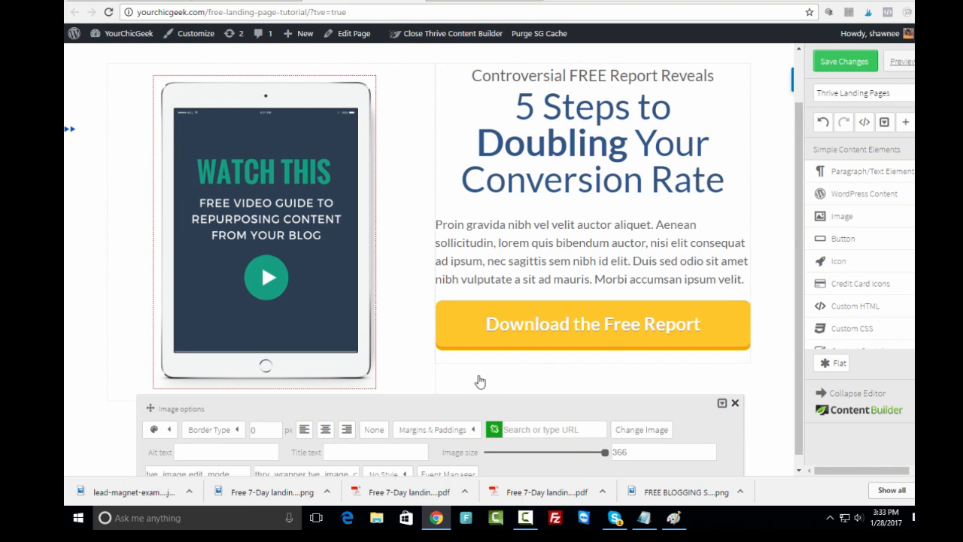
left_click_drag(606, 453, 591, 453)
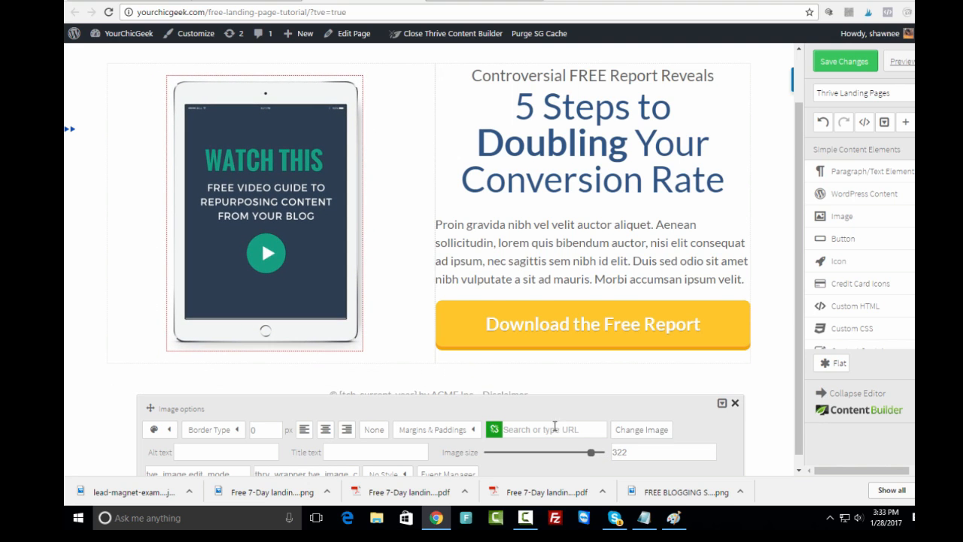
left_click(106, 302)
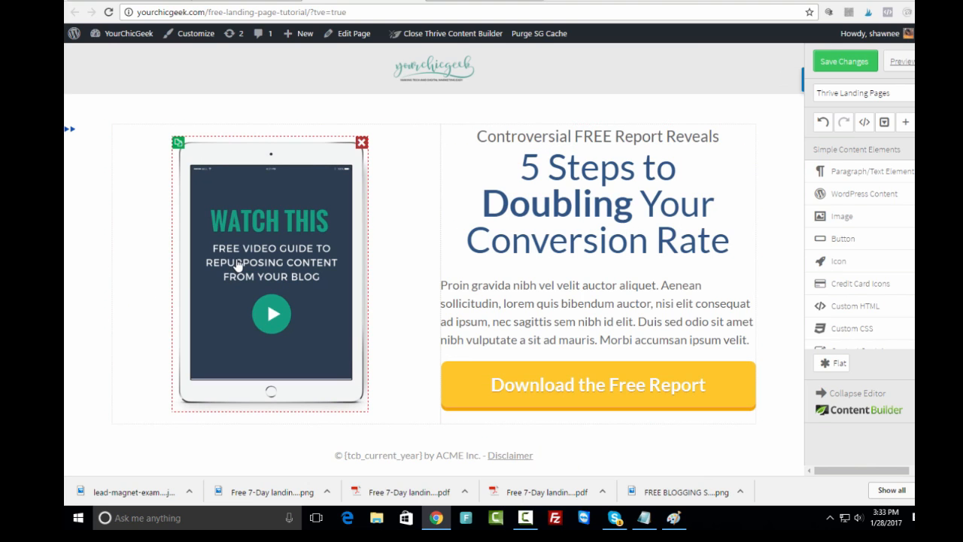
- Change 'Report' to 'Video' so the small headline reads 'Controversial FREE Video Reveals'
left_click(622, 138)
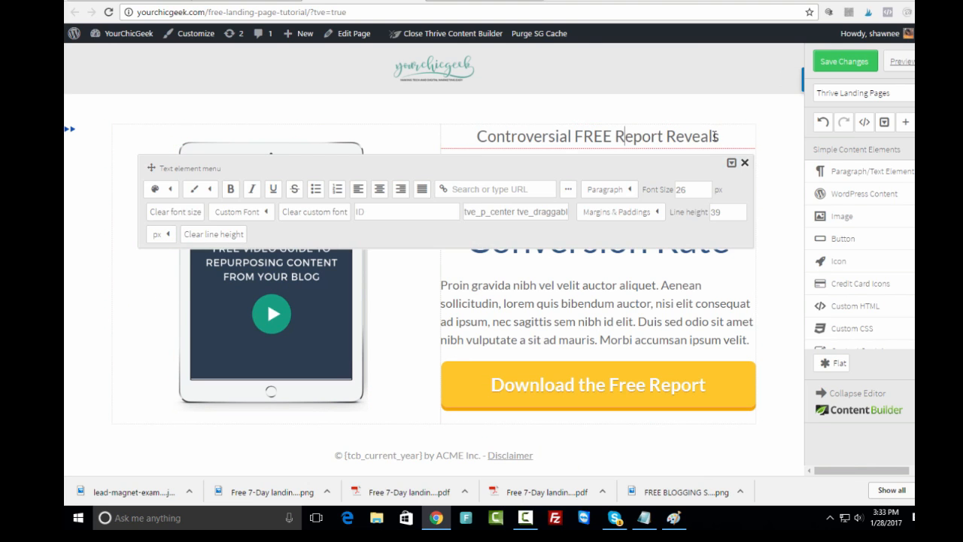
left_click_drag(720, 135, 474, 133)
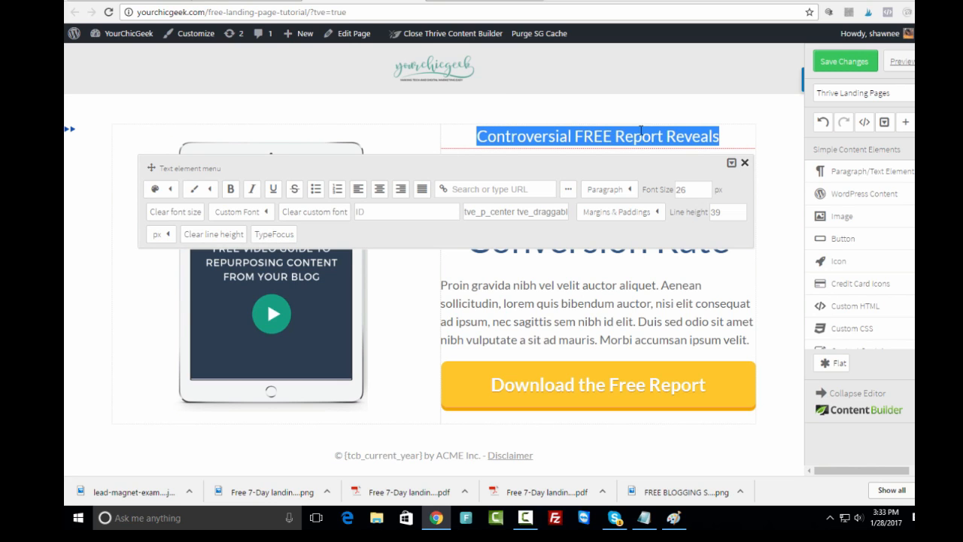
left_click(745, 162)
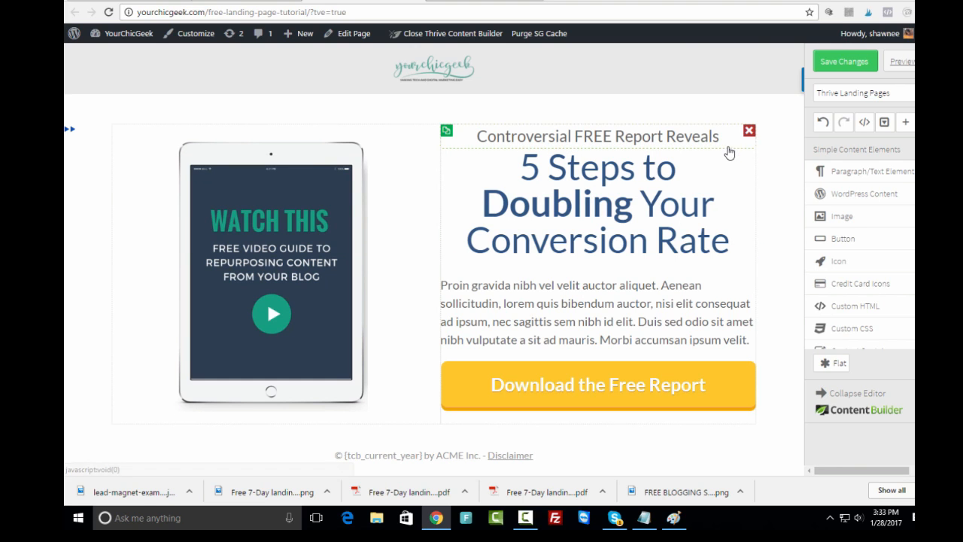
double_click(638, 136)
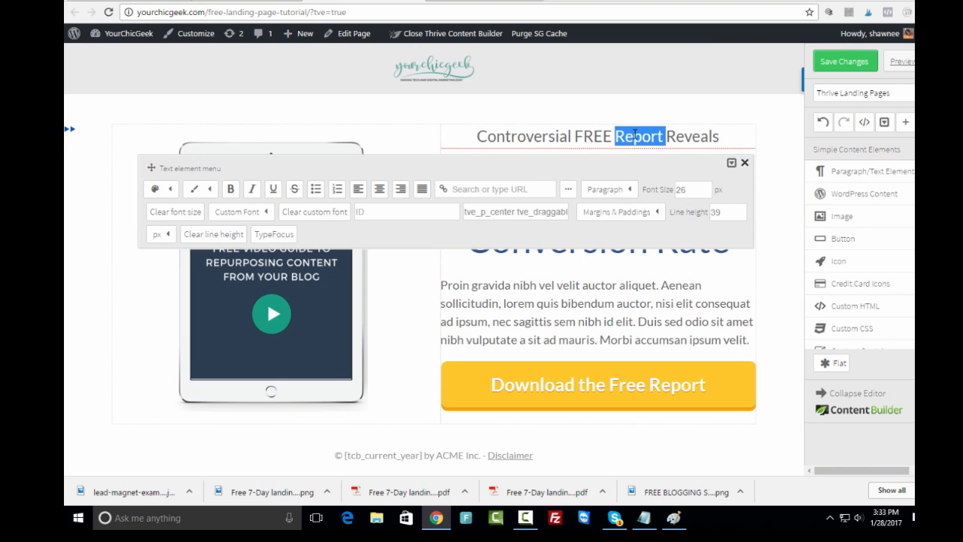
key("BackSpace")
type("Video")
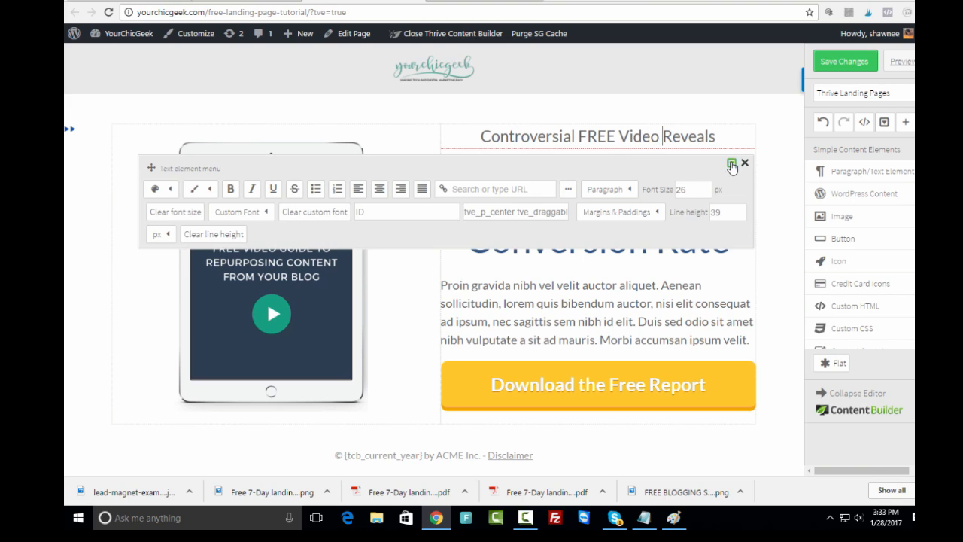
left_click(743, 163)
- Replace the '5 Steps' main heading with 'How to Repurpose Your Existing Blog Content!'
left_click(537, 177)
left_click_drag(521, 165, 732, 241)
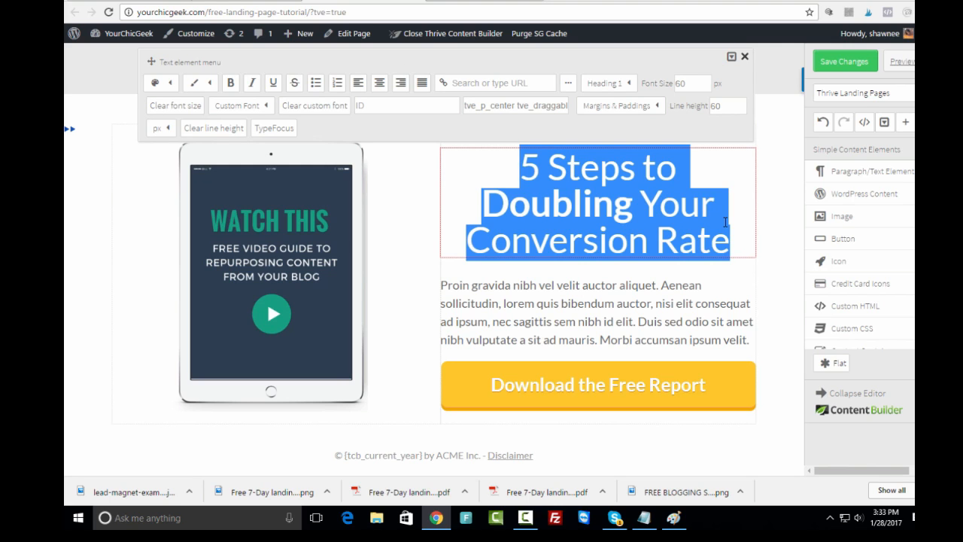
type("How to Repurse Y")
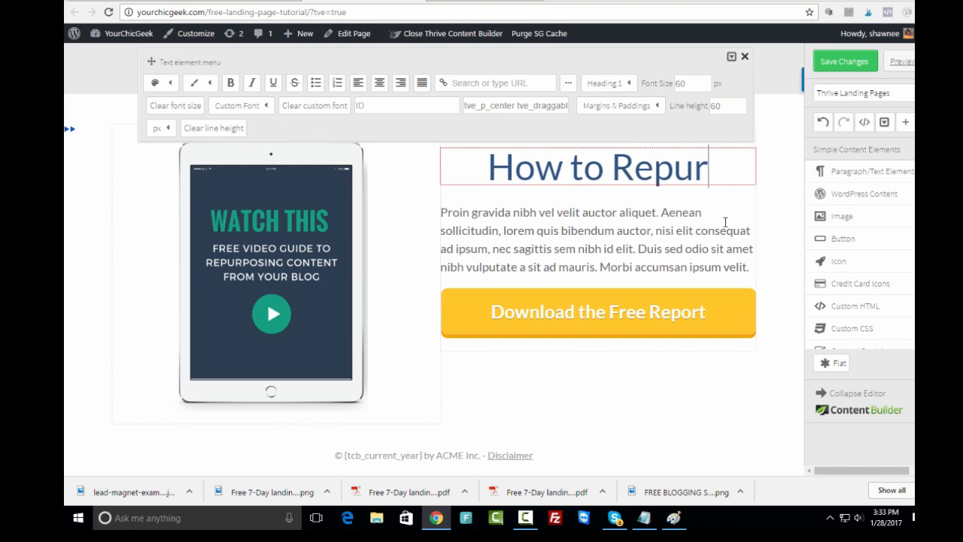
key("BackSpace")
key("BackSpace")
key("BackSpace")
key("BackSpace")
key("BackSpace")
key("BackSpace")
key("BackSpace")
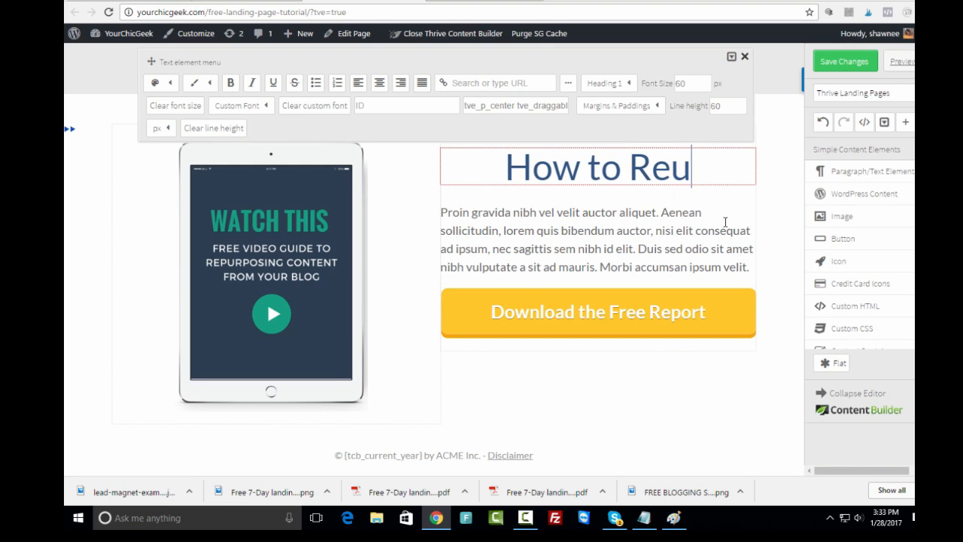
type("pu")
key("BackSpace")
key("BackSpace")
key("BackSpace")
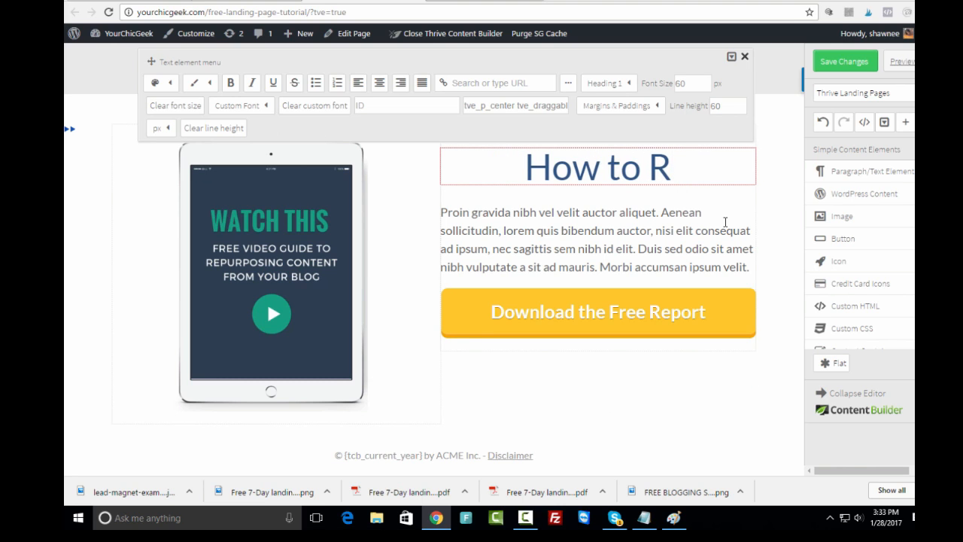
type("epurpose You")
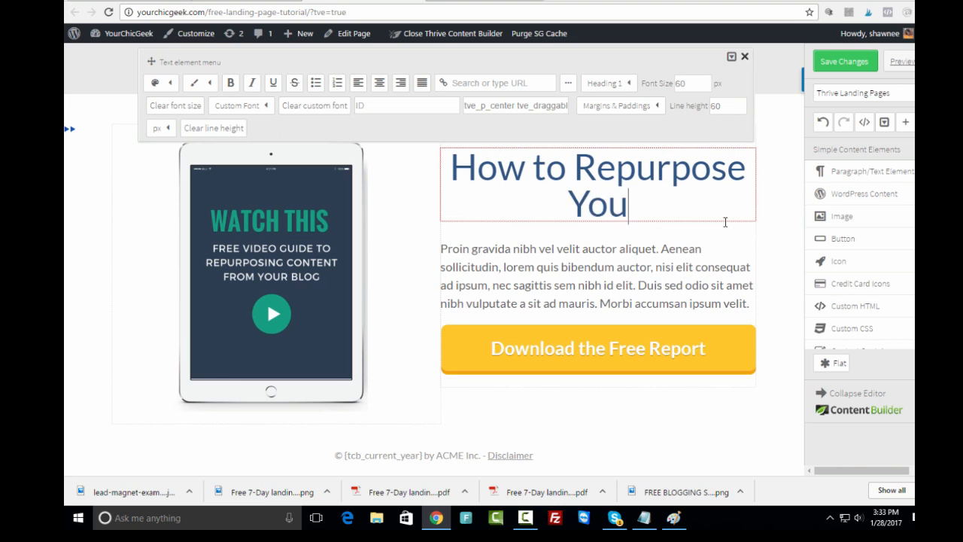
type("r Existing Bl")
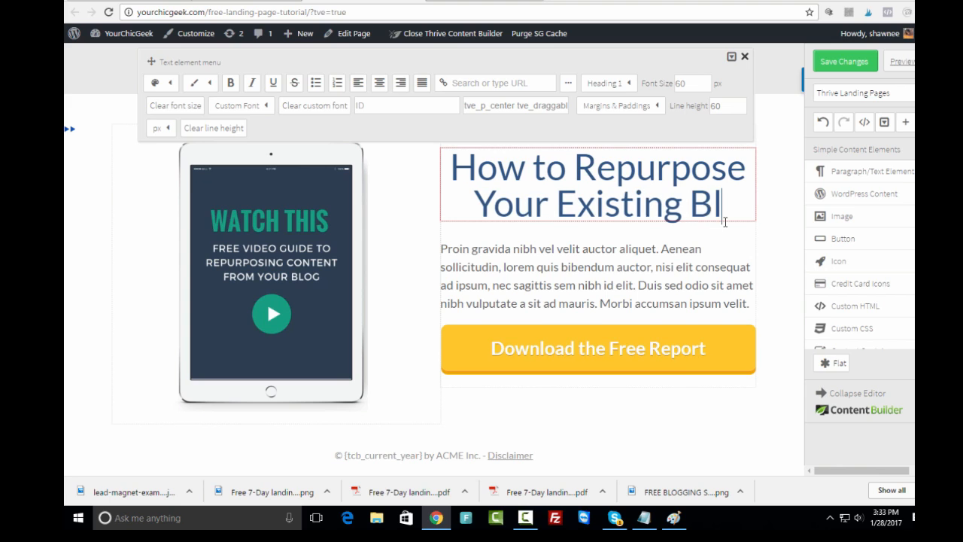
type("og Content")
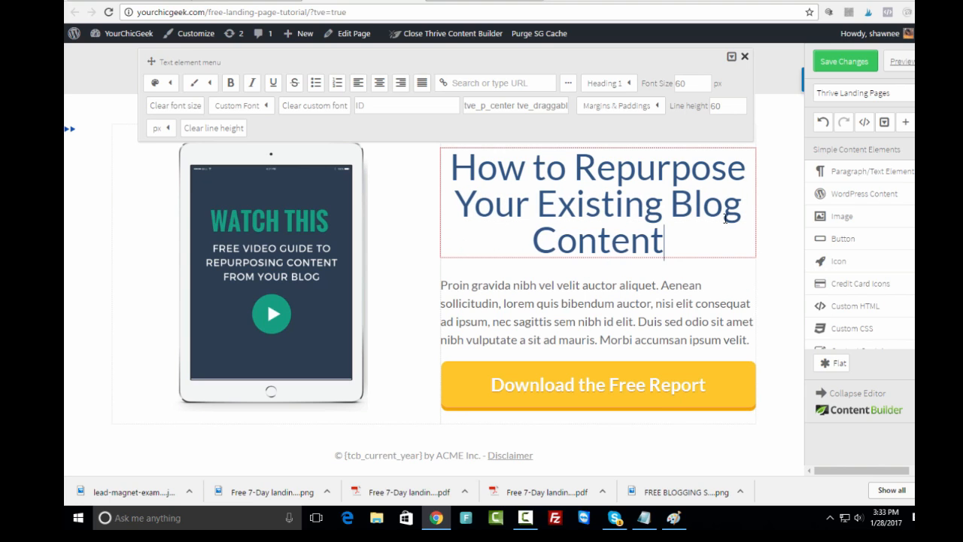
left_click(743, 63)
left_click(685, 232)
type("!")
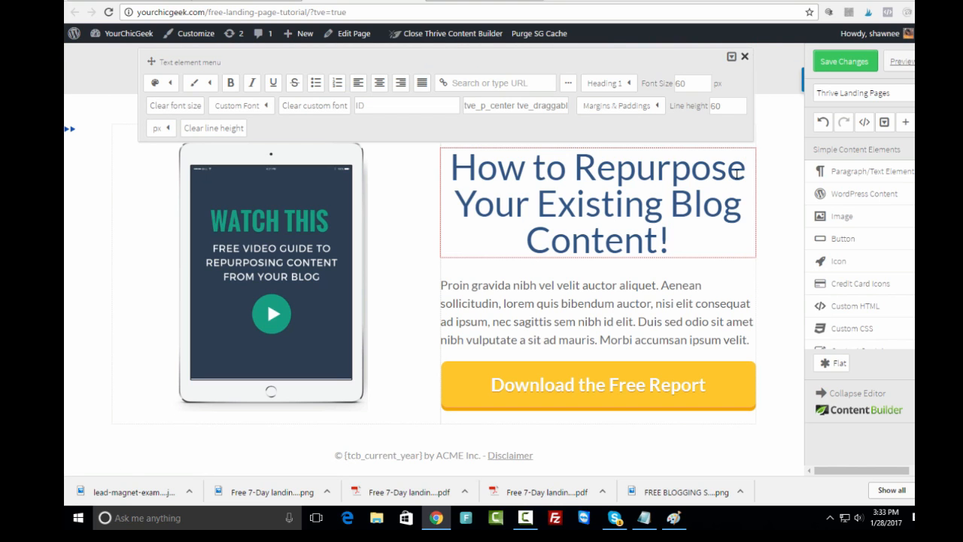
left_click(744, 56)
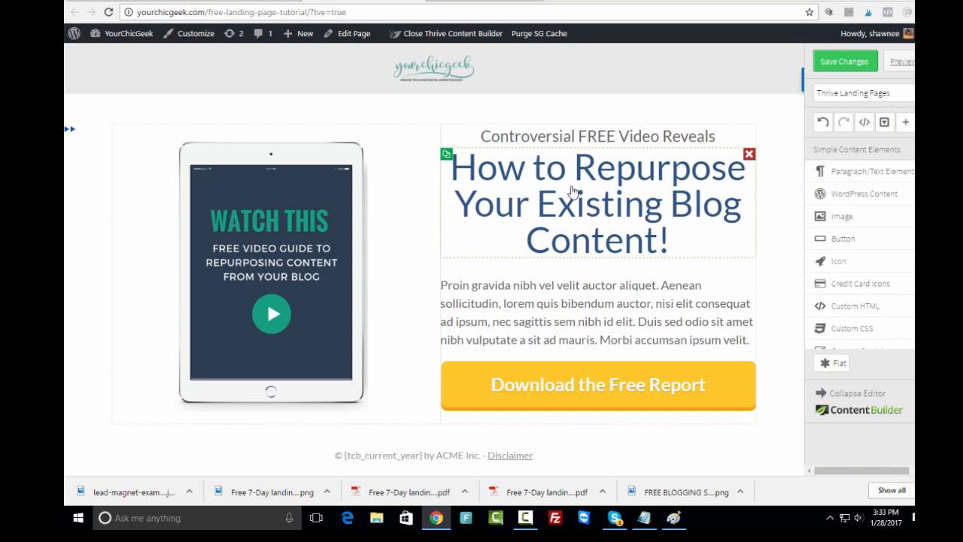
- Set the 'How to Repurpose' heading's text colour to teal #50a192
left_click_drag(671, 235, 451, 162)
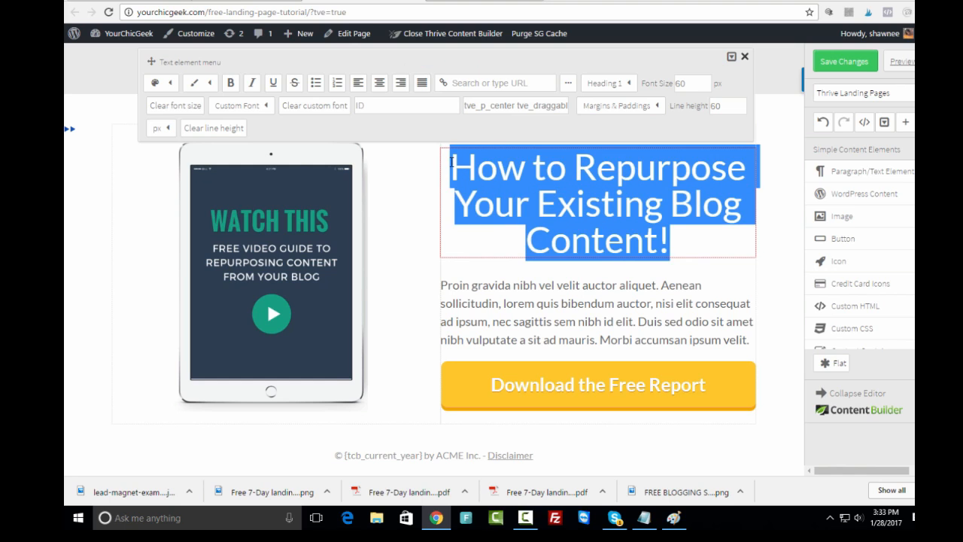
left_click(167, 83)
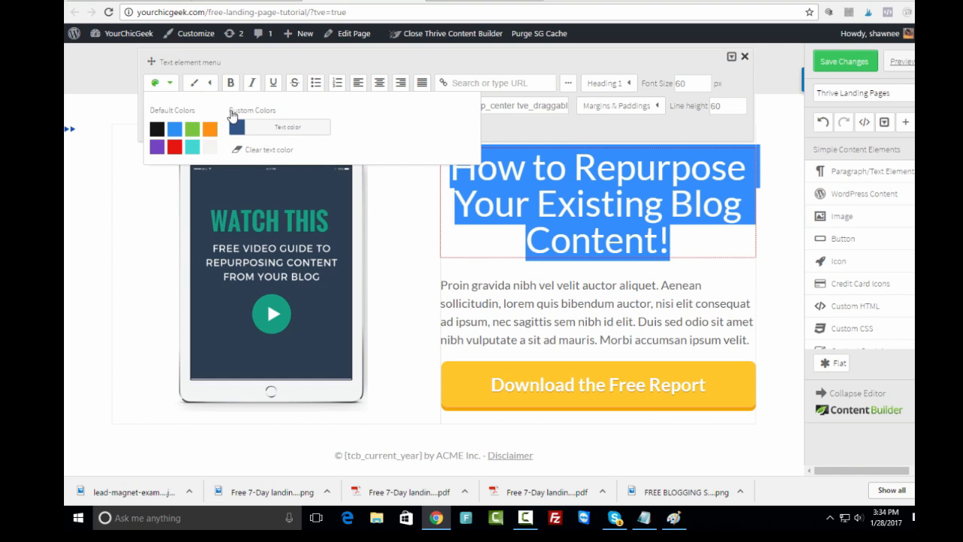
left_click(237, 127)
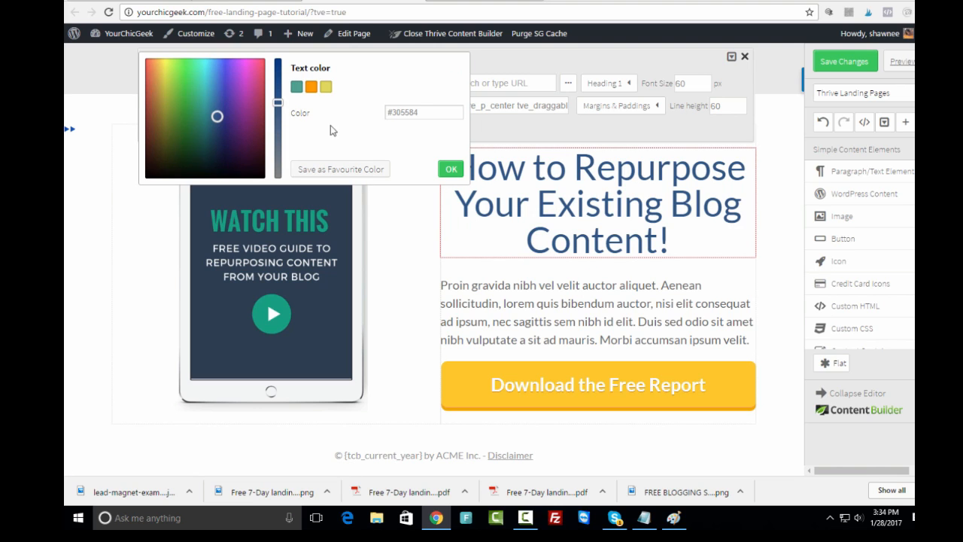
left_click_drag(432, 112, 400, 112)
type("50a192")
left_click(448, 167)
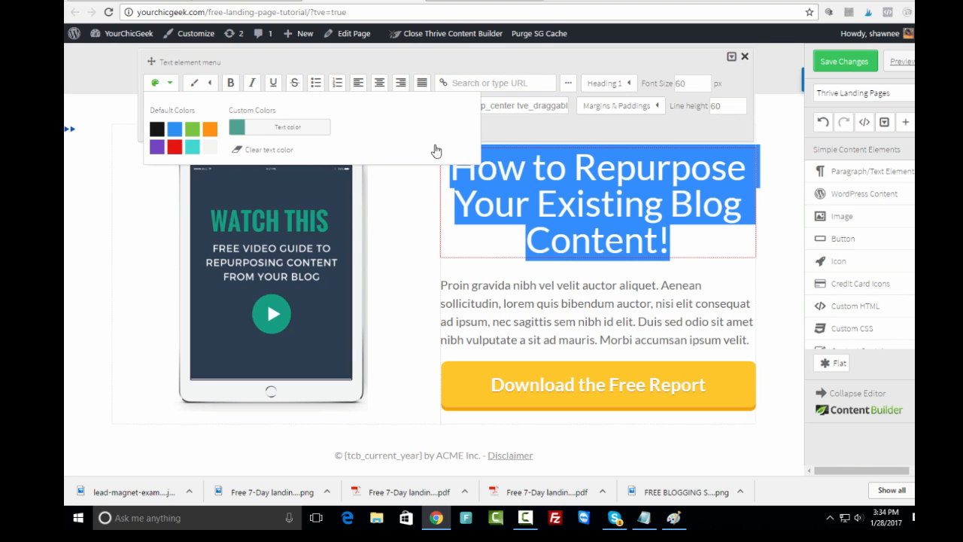
left_click(119, 245)
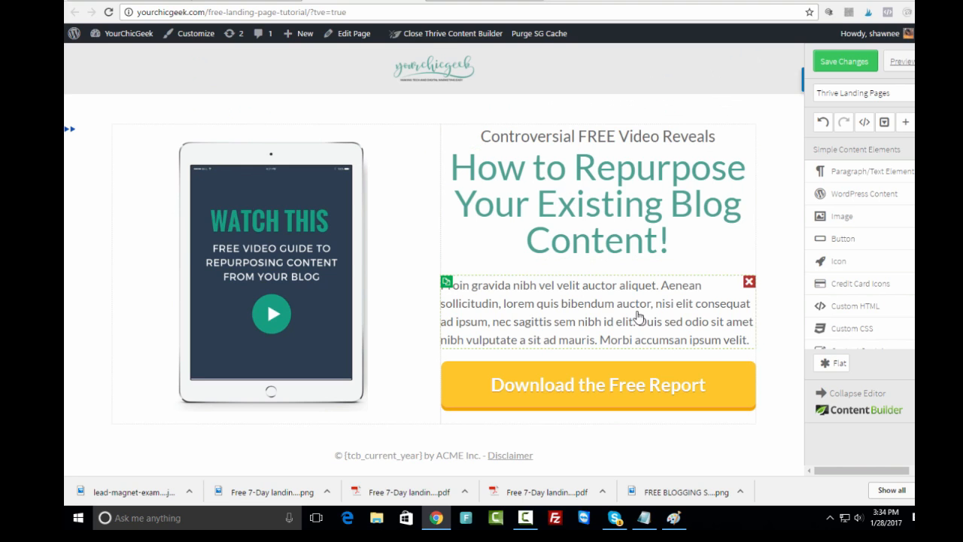
- Replace the Lorem ipsum paragraph with a draft beginning 'This free video tutorial and guide shows you'
left_click(637, 319)
left_click_drag(751, 339, 441, 285)
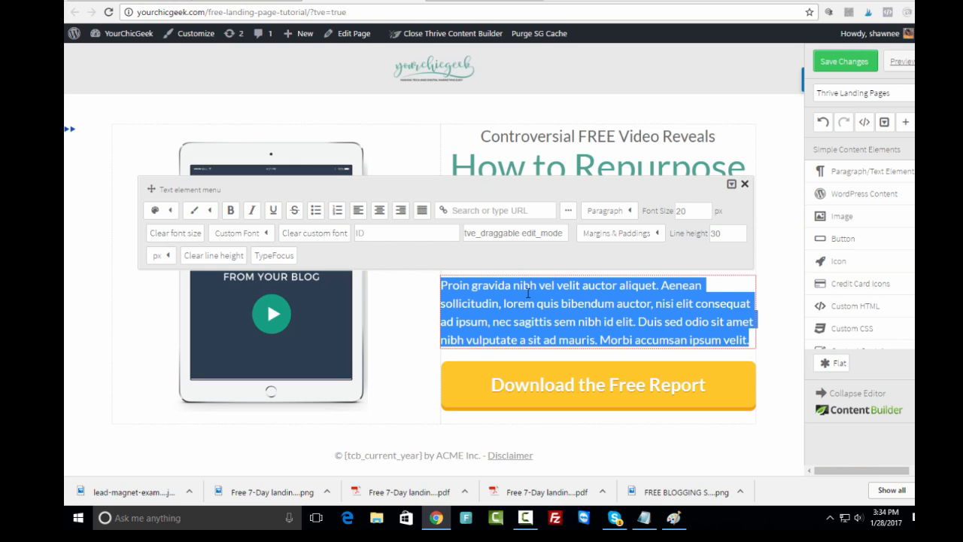
type("Thi")
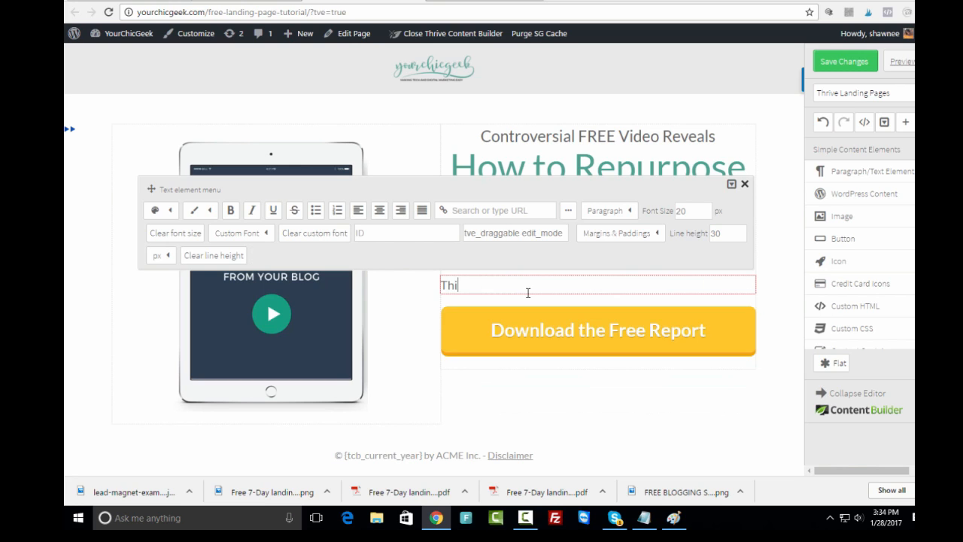
type("s free video tutorial and guide sho")
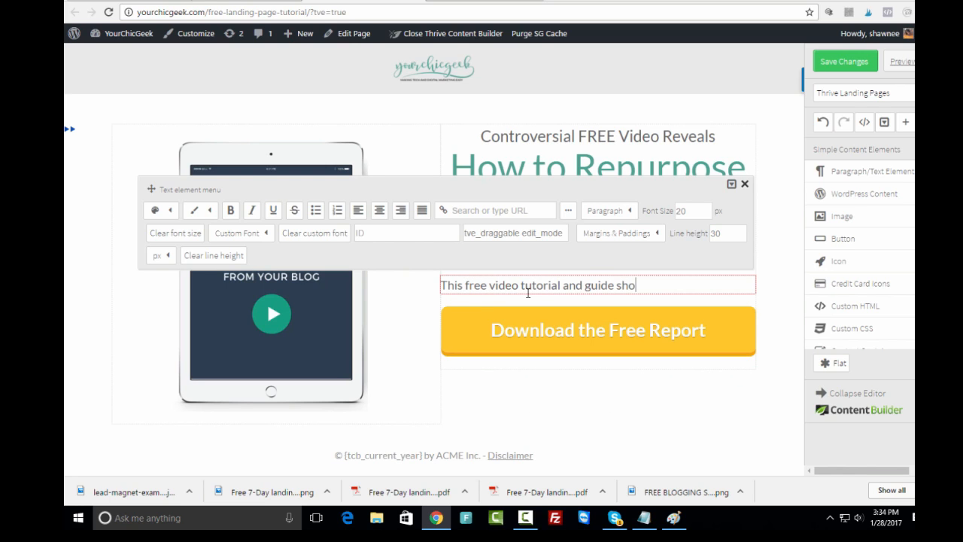
type("ws you KEU")
key("BackSpace")
key("BackSpace")
type("ways to repurse")
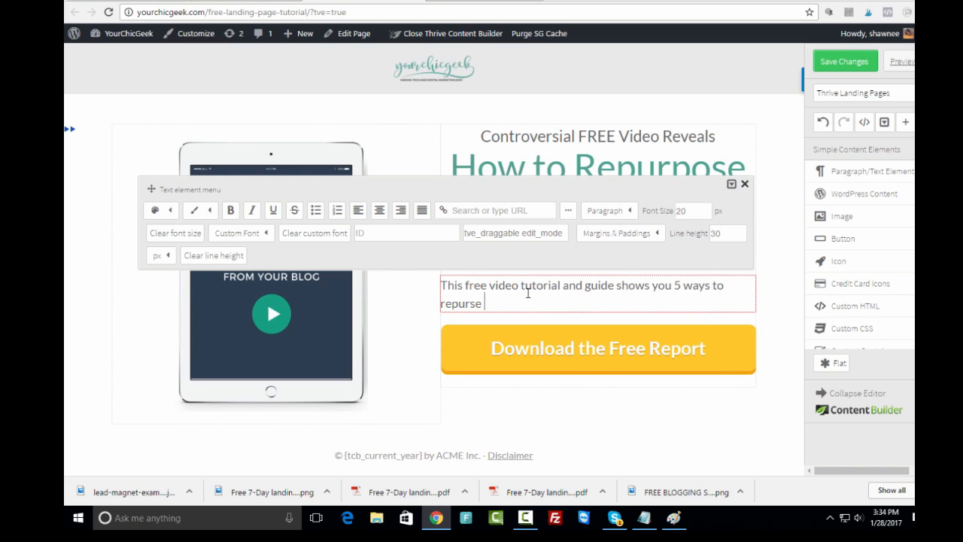
key("BackSpace")
key("BackSpace")
key("BackSpace")
type("r")
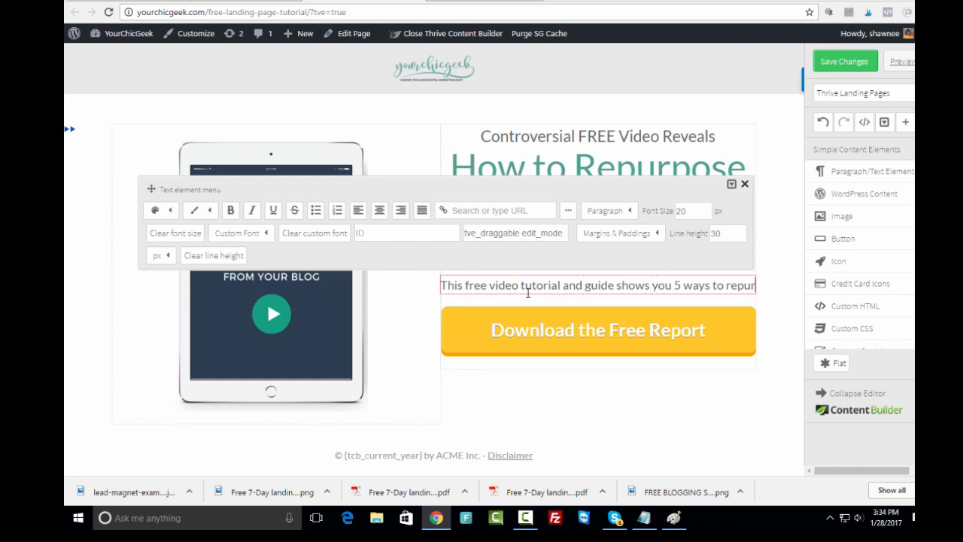
type("pose your exis")
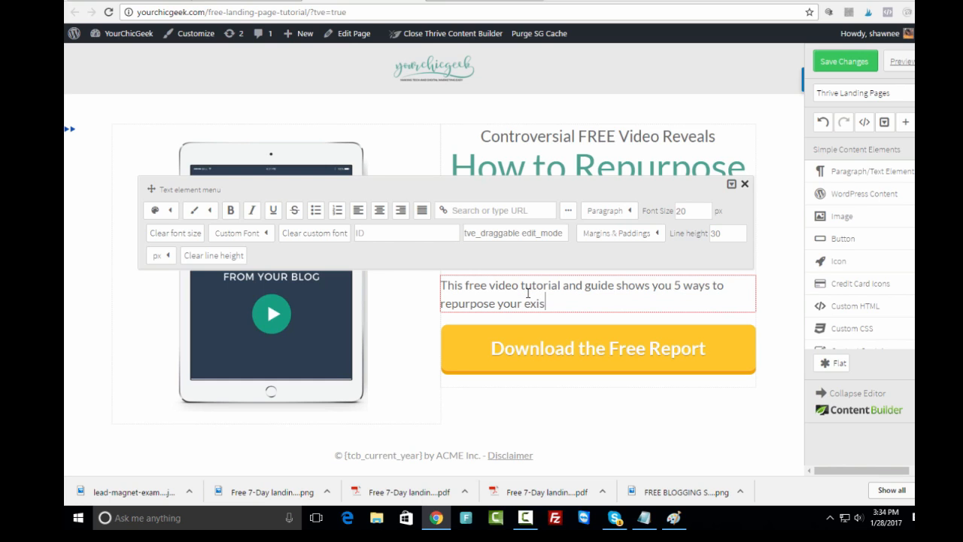
type("ting blog content")
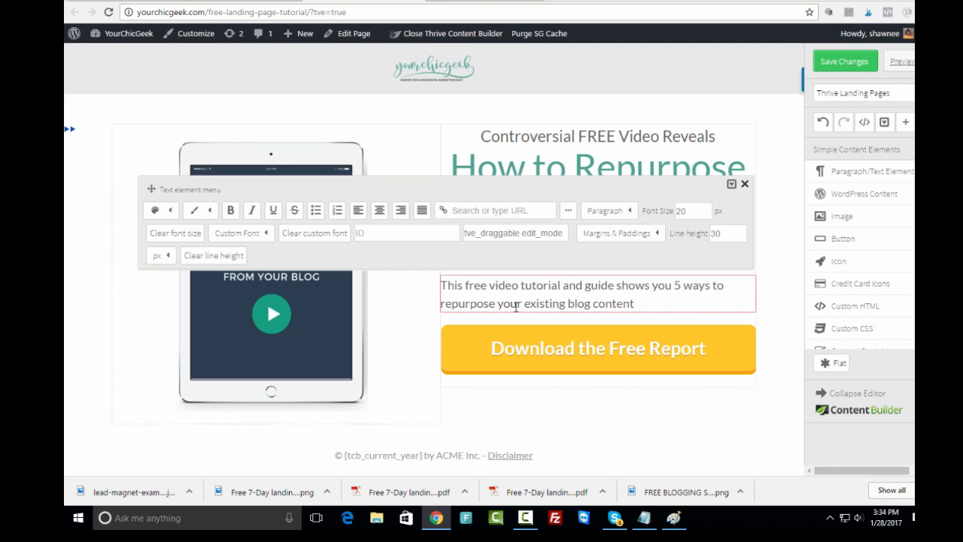
- Finish the sentence as '...your existing blog content for more social media shares, likes and follows'
double_click(516, 307)
type("the")
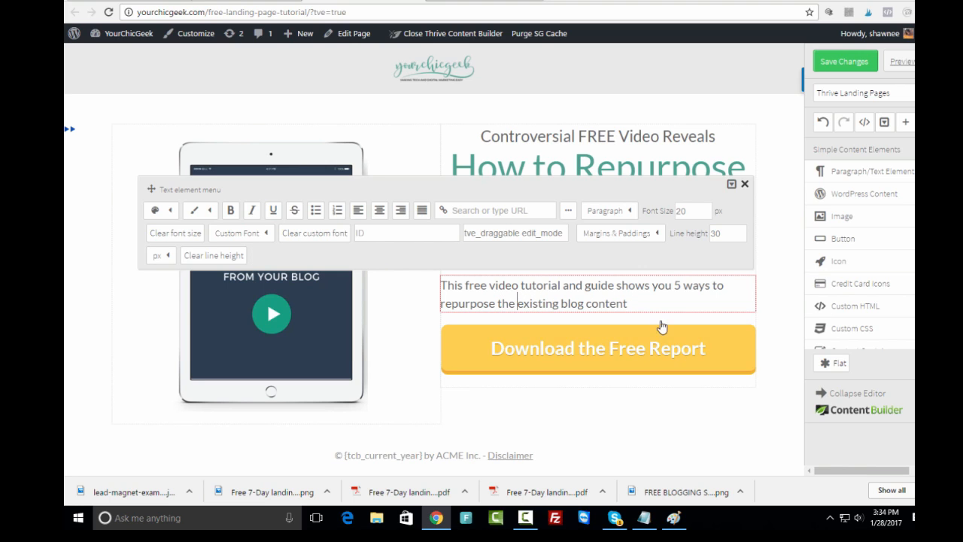
left_click(651, 301)
type("that you have")
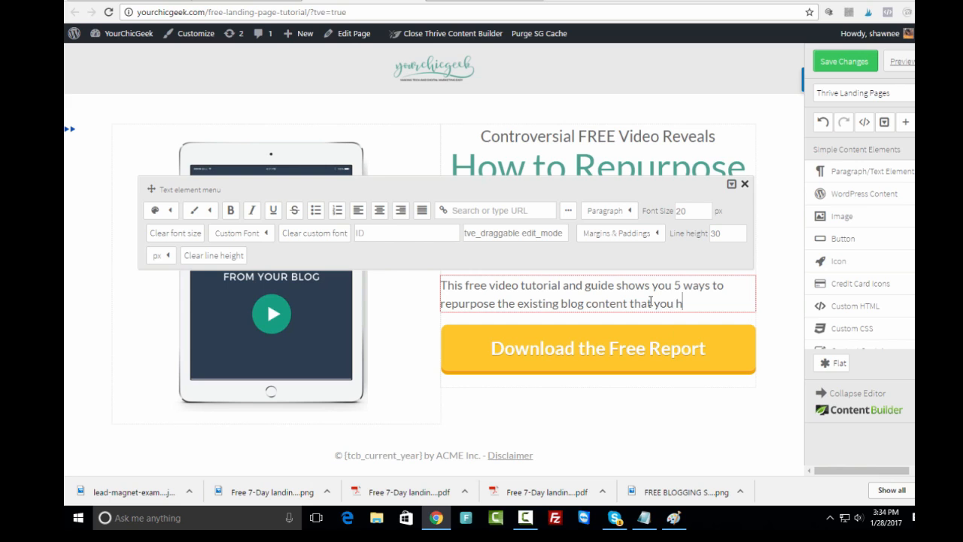
key("BackSpace")
key("BackSpace")
key("BackSpace")
key("BackSpace")
key("BackSpace")
key("BackSpace")
left_click_drag(672, 304, 498, 307)
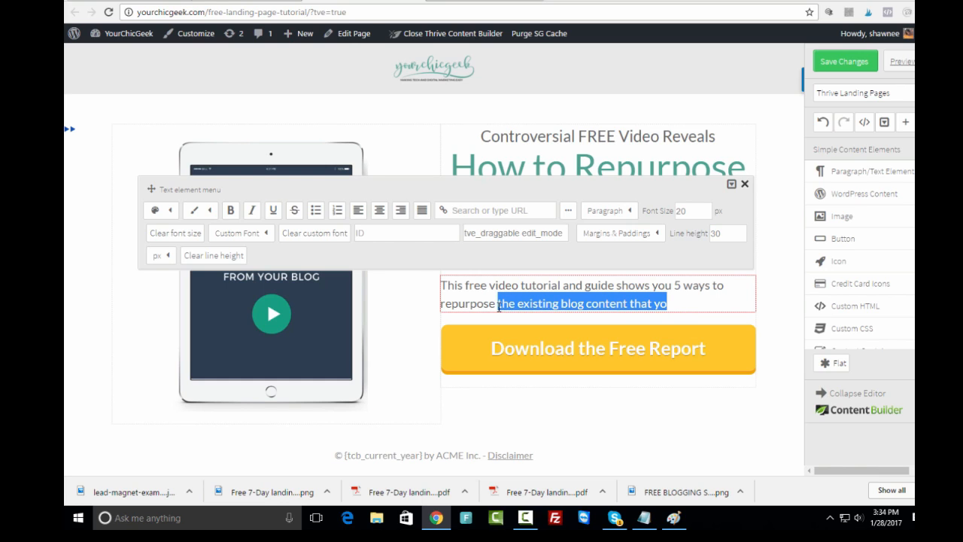
type("your exist")
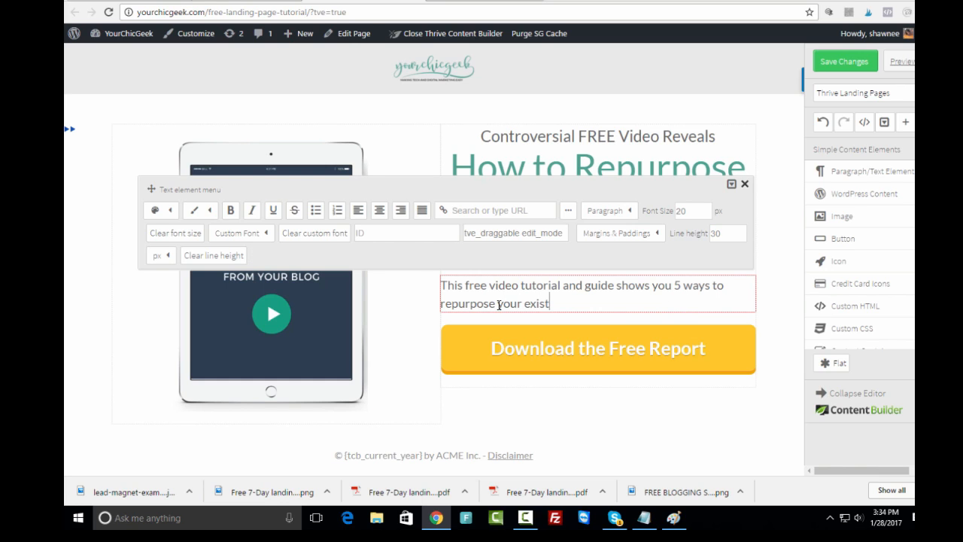
type("ing blog content")
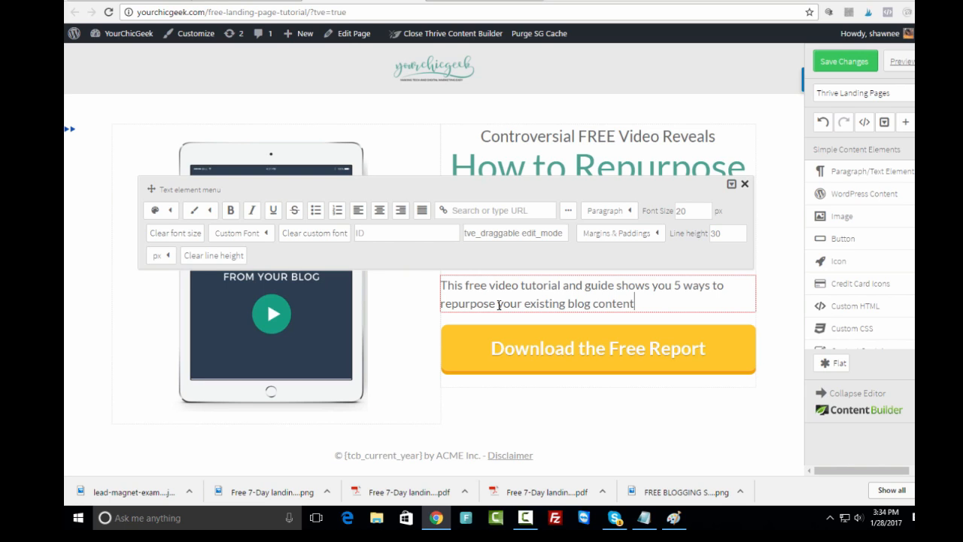
type(" for more socia")
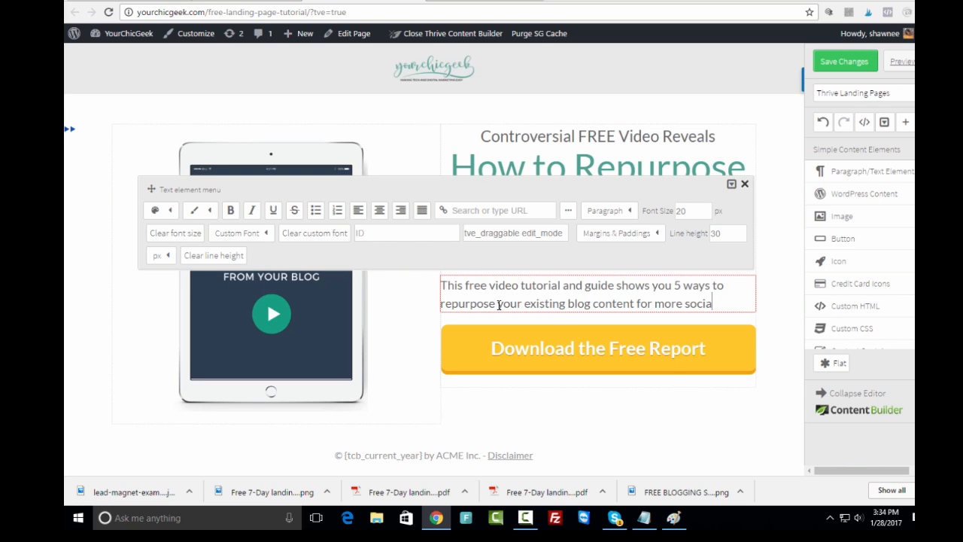
type("l media shares,")
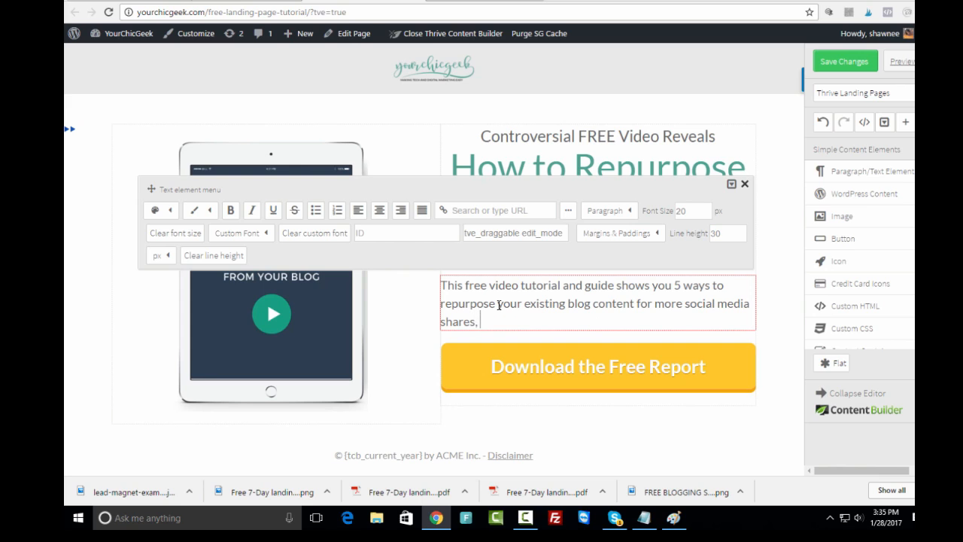
type(" likes and follows!")
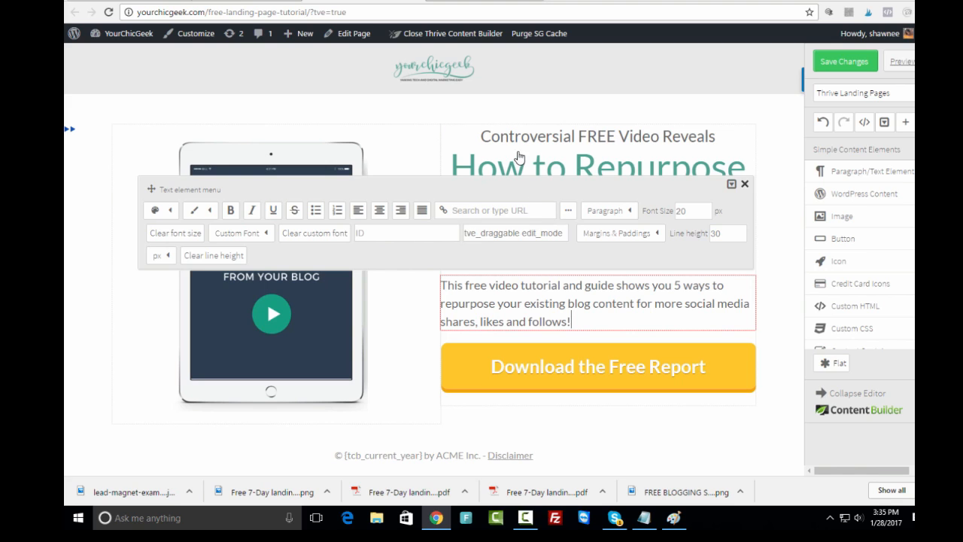
left_click(744, 183)
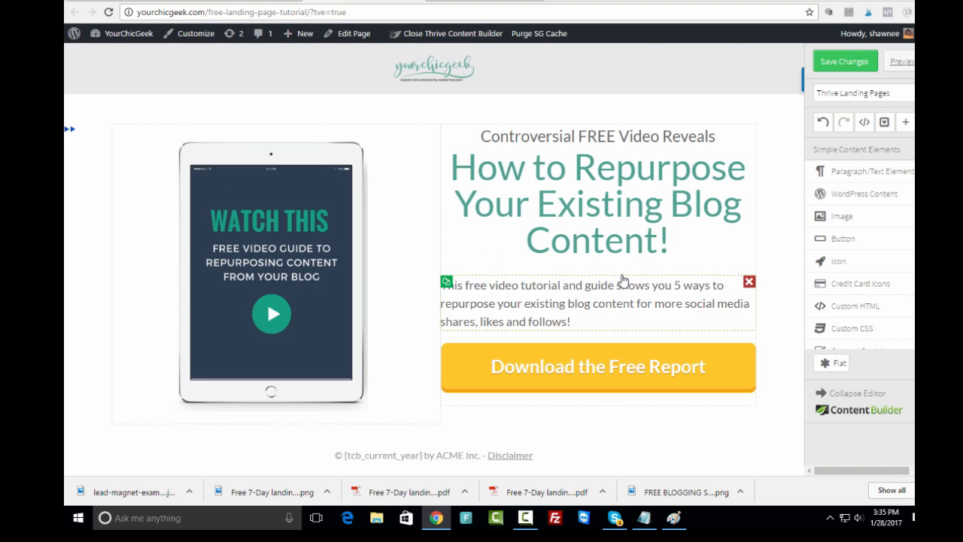
- Change the yellow button's label text to 'Send Me the Free Video' in its link settings
left_click(588, 374)
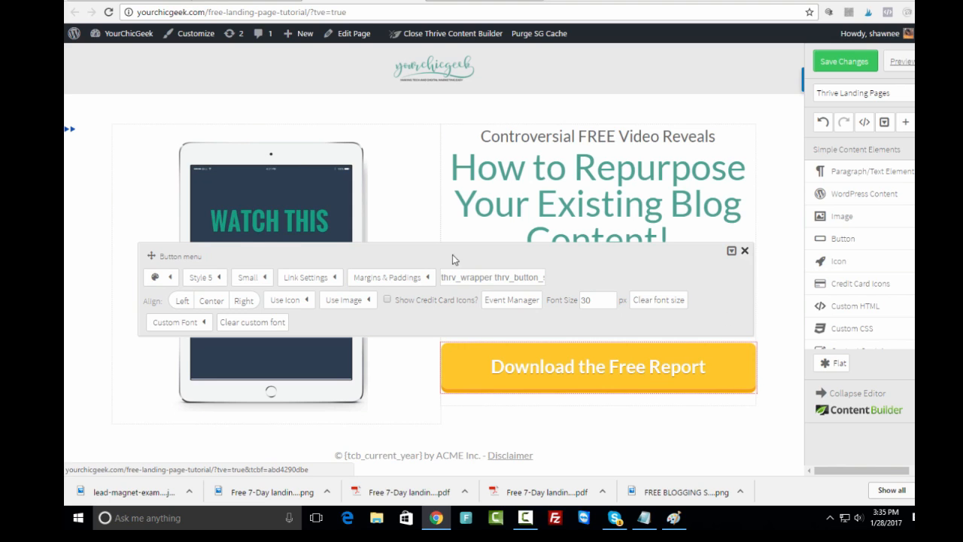
left_click(326, 279)
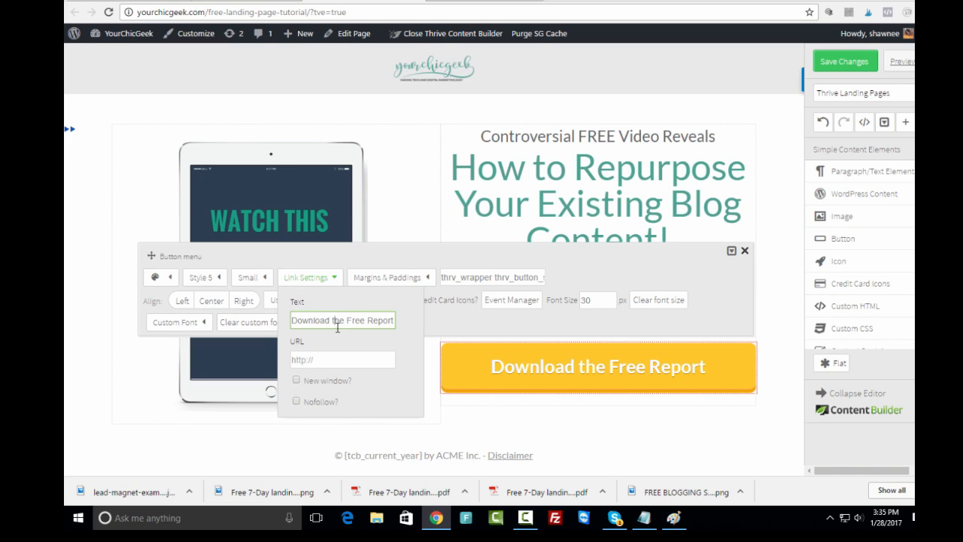
left_click_drag(331, 321, 264, 321)
double_click(381, 320)
left_click(332, 321)
type("Send Me the")
double_click(375, 321)
type("Vid")
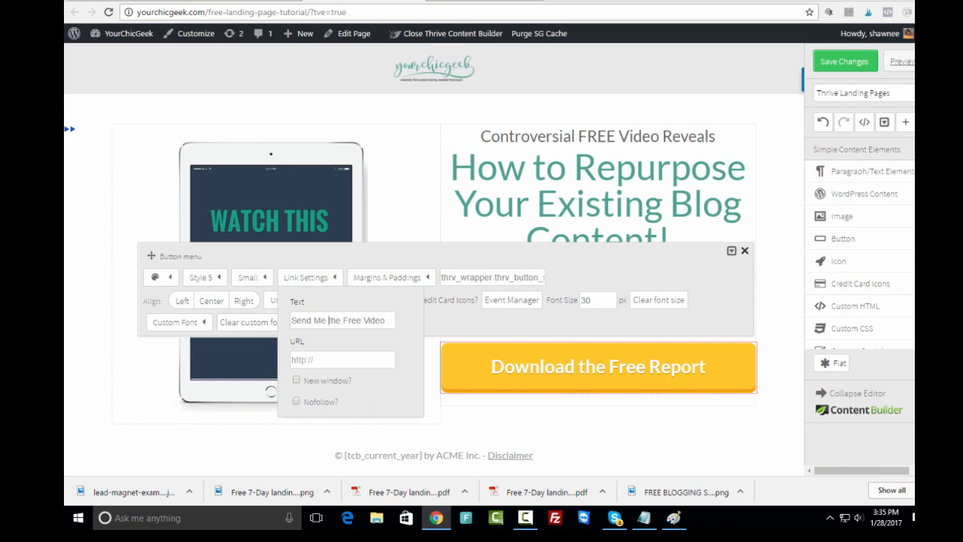
left_click(92, 437)
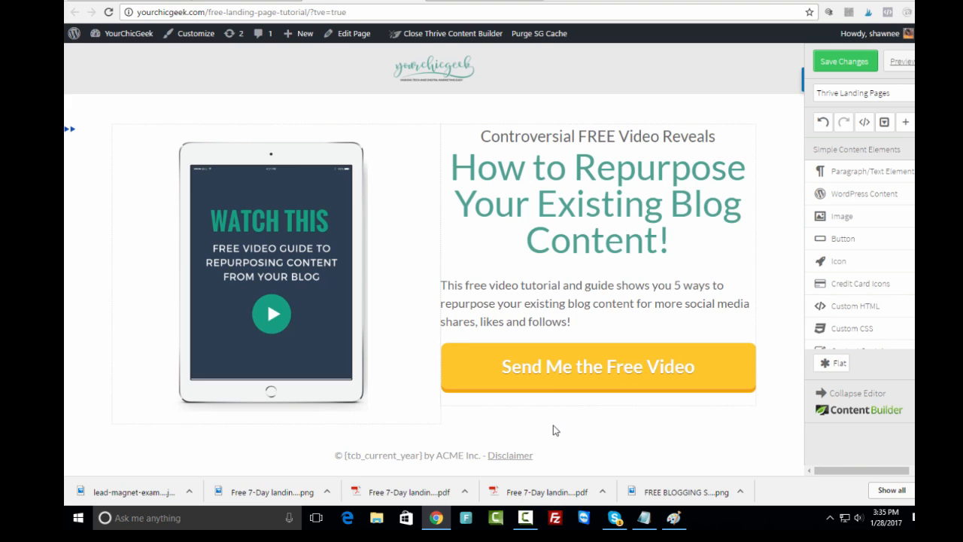
- Try orange and paler yellow button backgrounds, undo the colour change, and save the page
left_click(516, 379)
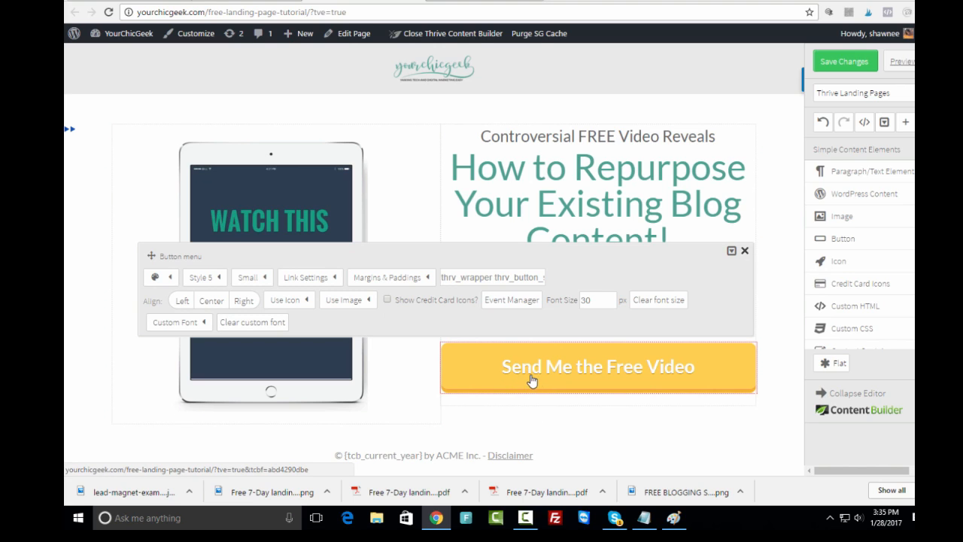
left_click(170, 278)
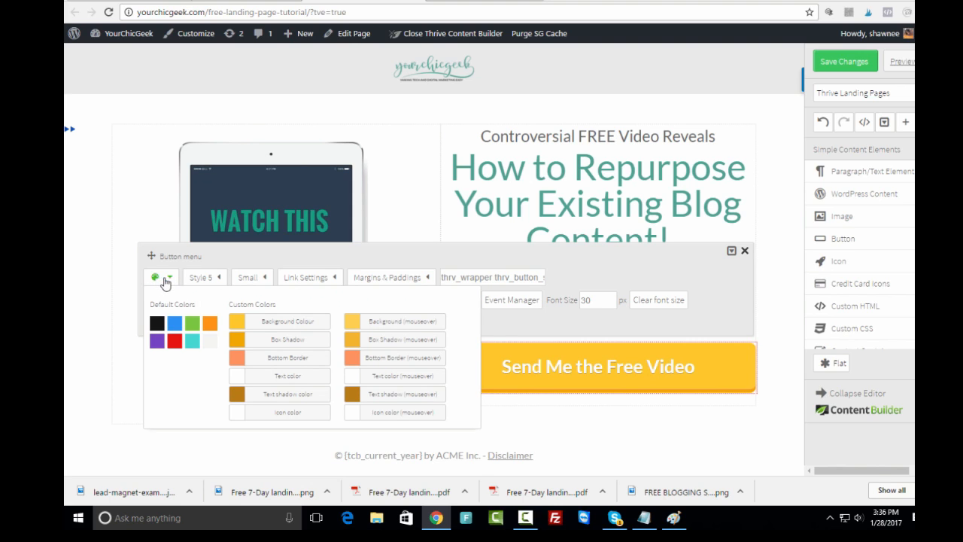
left_click(238, 326)
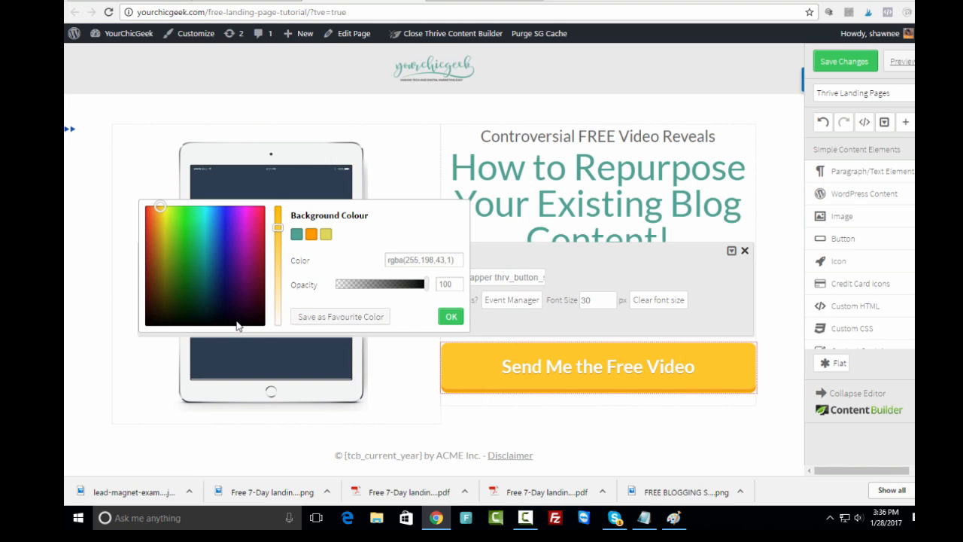
left_click(311, 235)
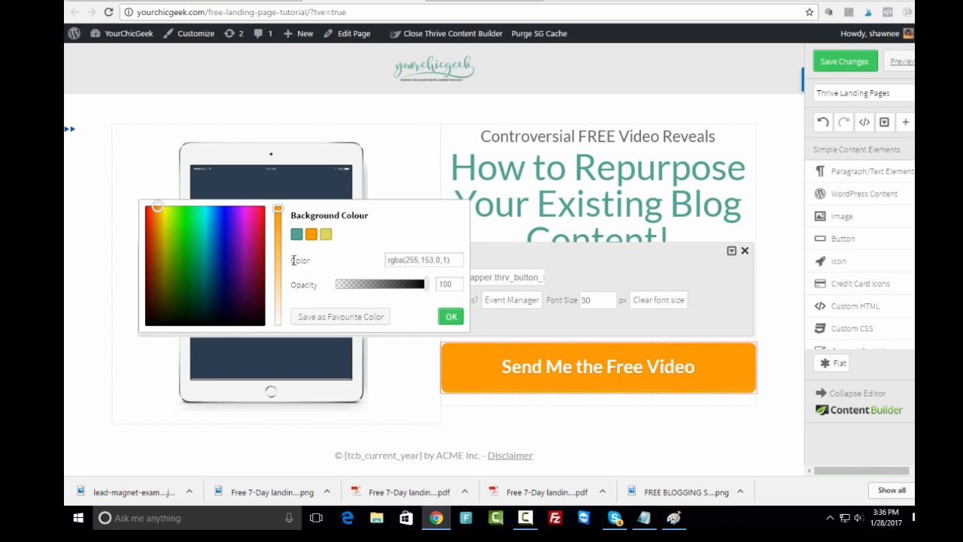
left_click(325, 236)
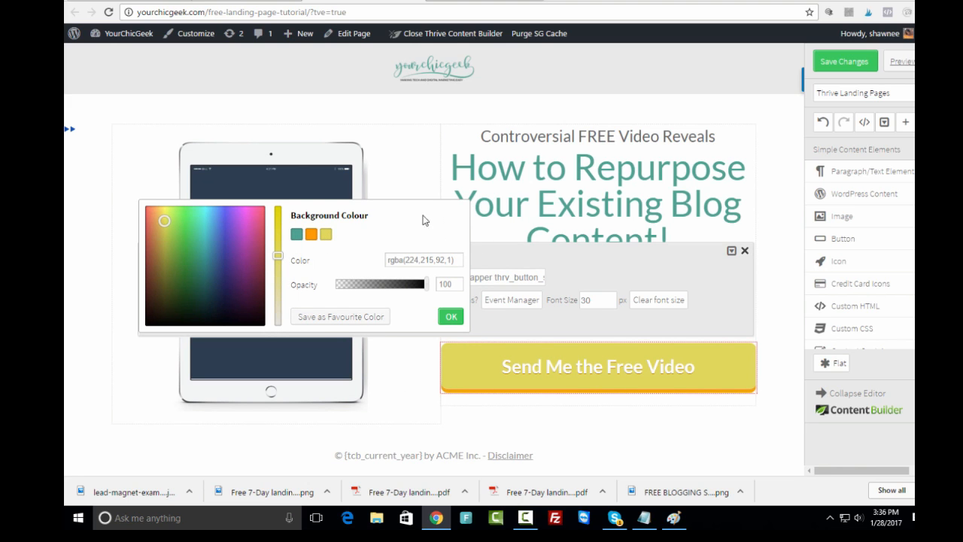
left_click(85, 328)
left_click(824, 130)
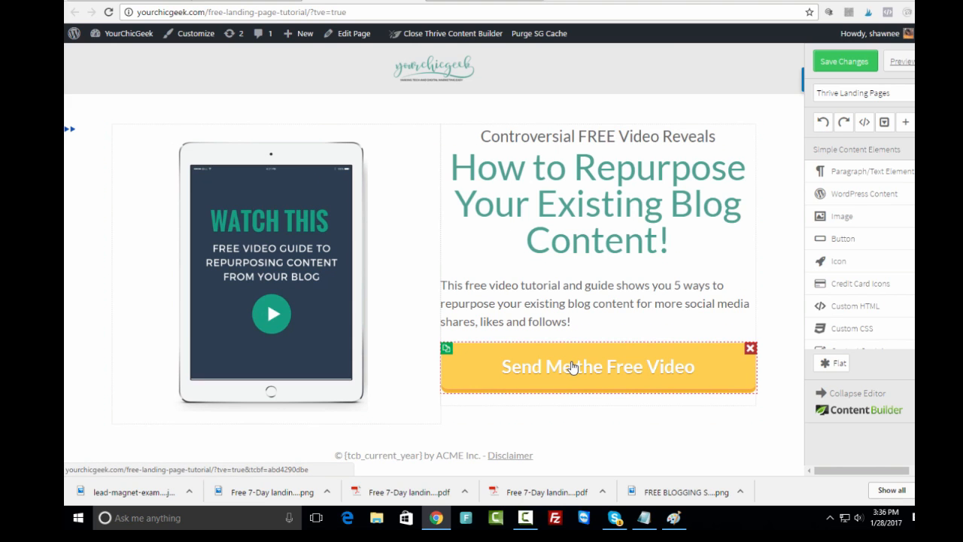
left_click(850, 66)
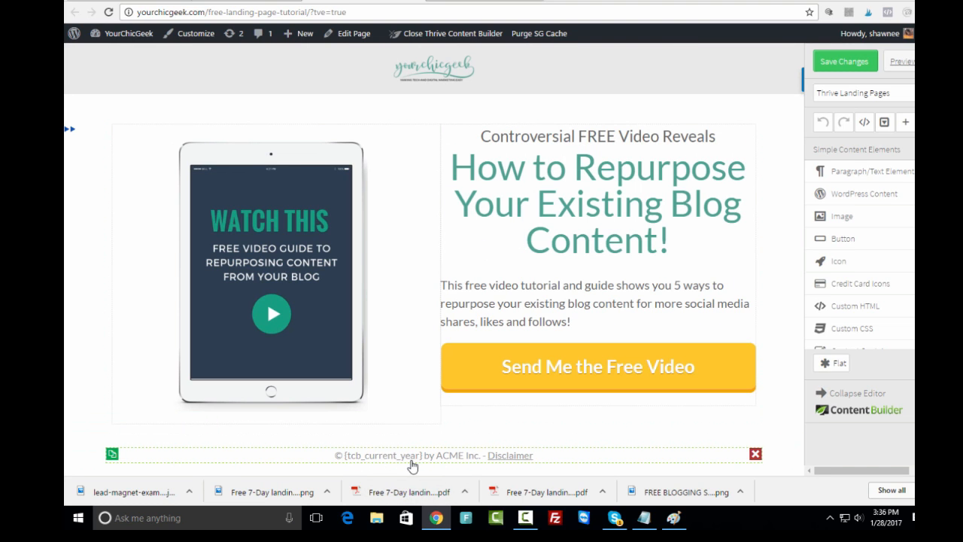
- Replace 'ACME Inc.' in the footer with 'YourChicGeek.com', save, and select the yellow button
left_click(444, 455)
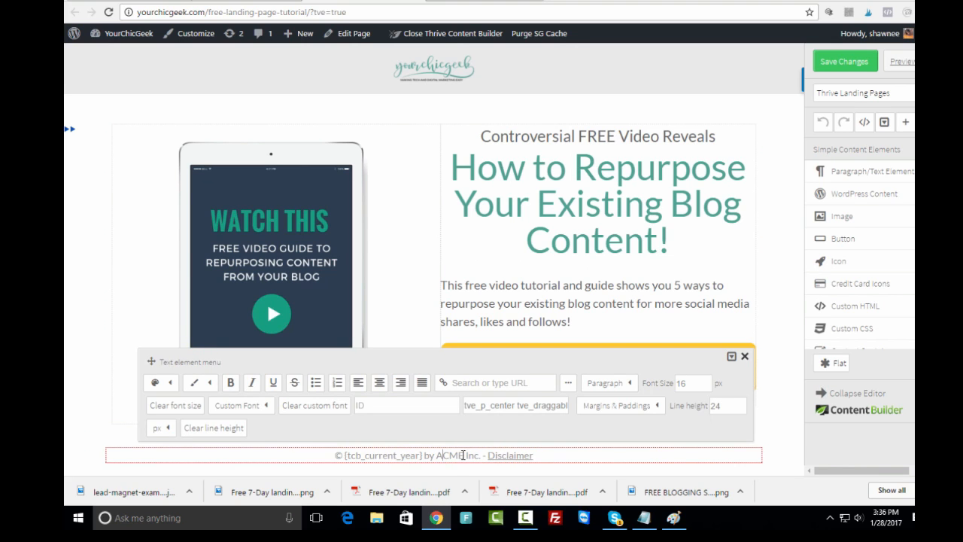
double_click(458, 455)
type("YourCh")
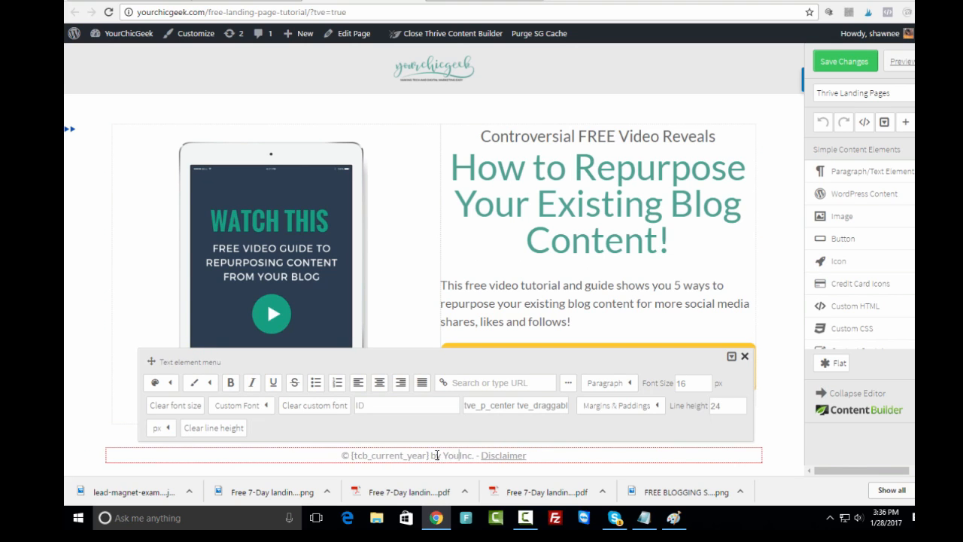
type("icGeek")
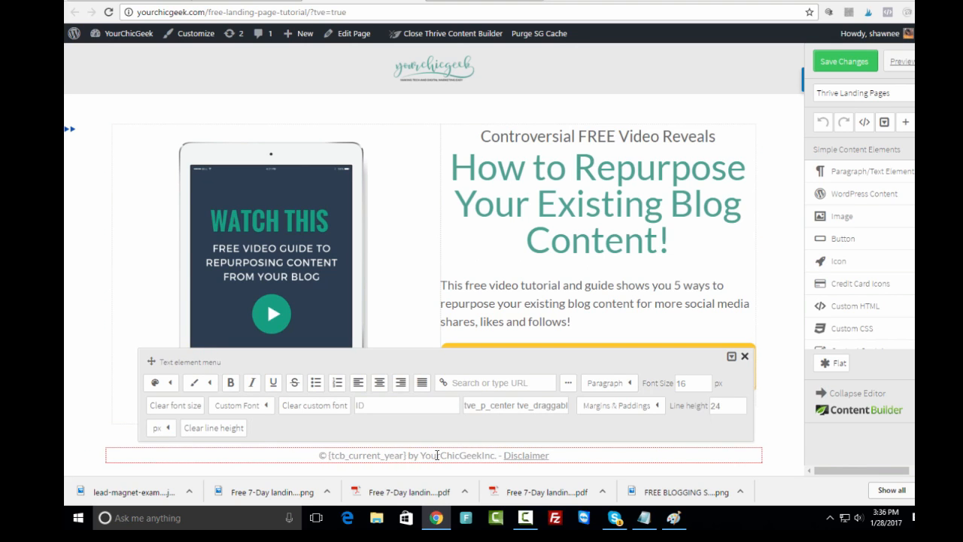
type(".com")
key("shift+Right")
key("shift+Right")
key("shift+Right")
key("shift+Right")
key("Delete")
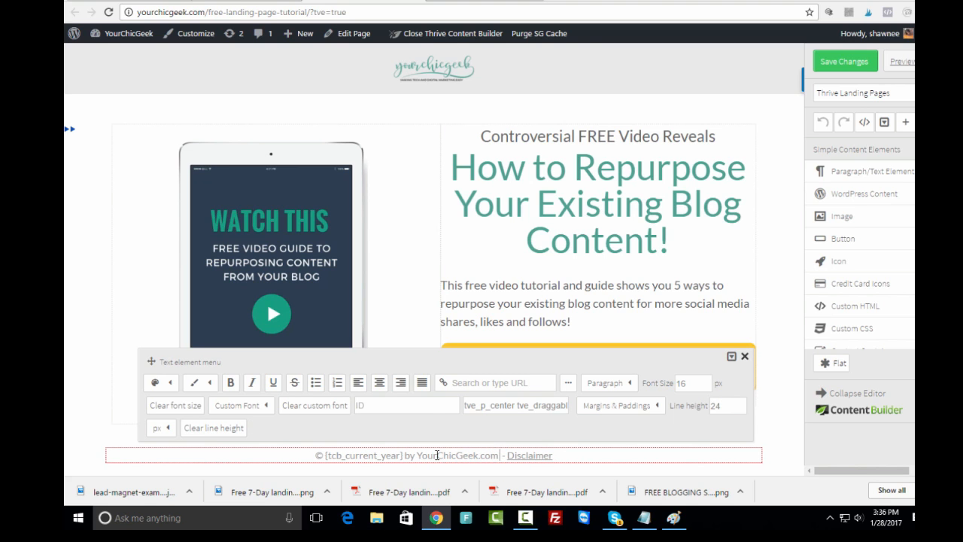
left_click(91, 323)
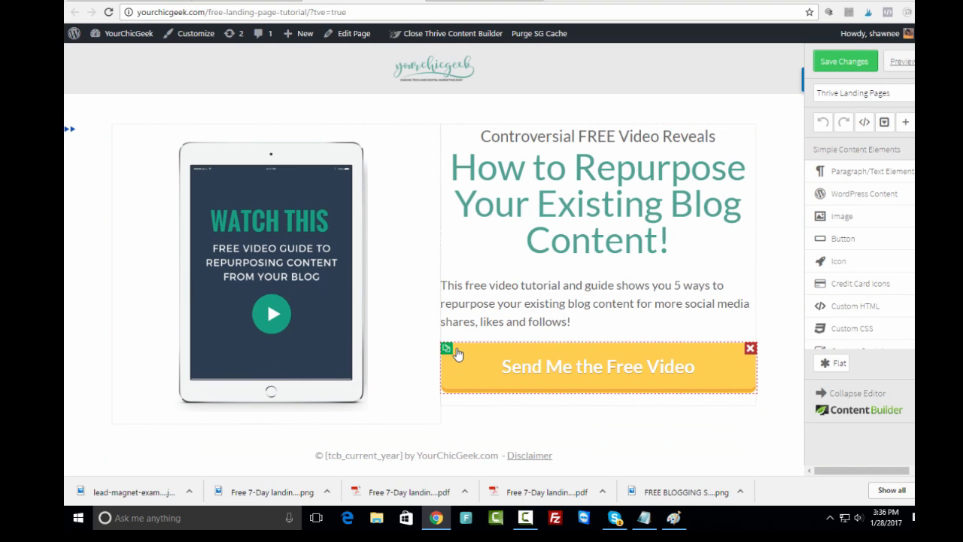
left_click(841, 66)
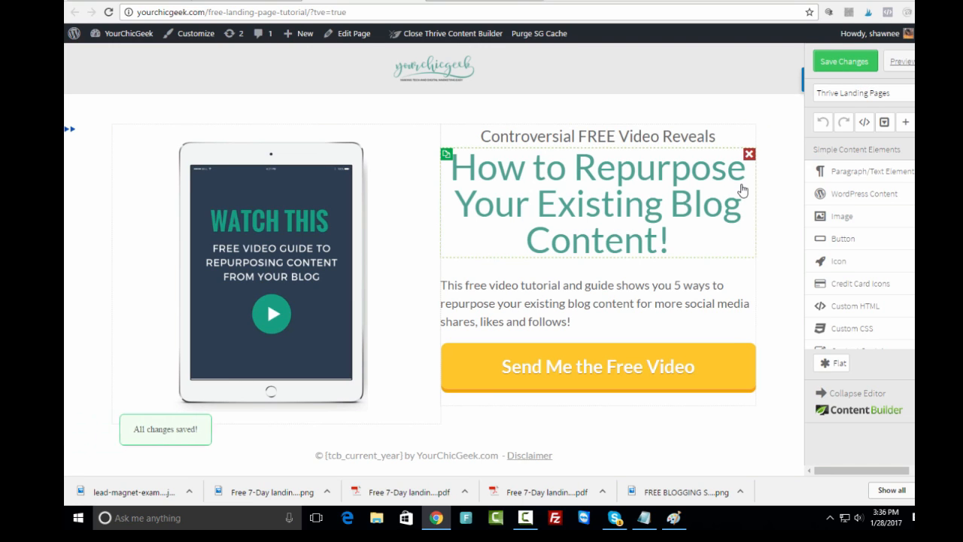
left_click(571, 380)
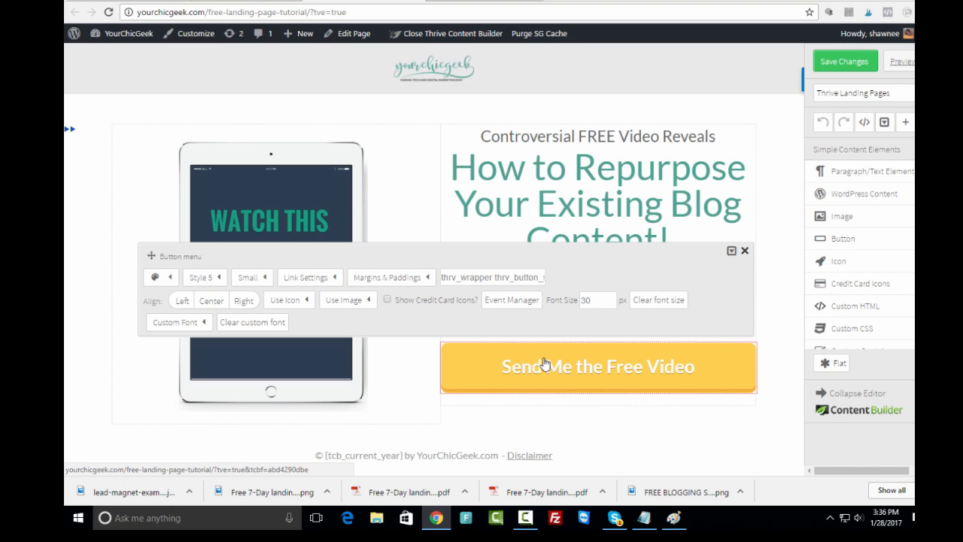
- Open the lightbox linked through the button's Open Thrive Lightbox event from the Event Manager
left_click(506, 301)
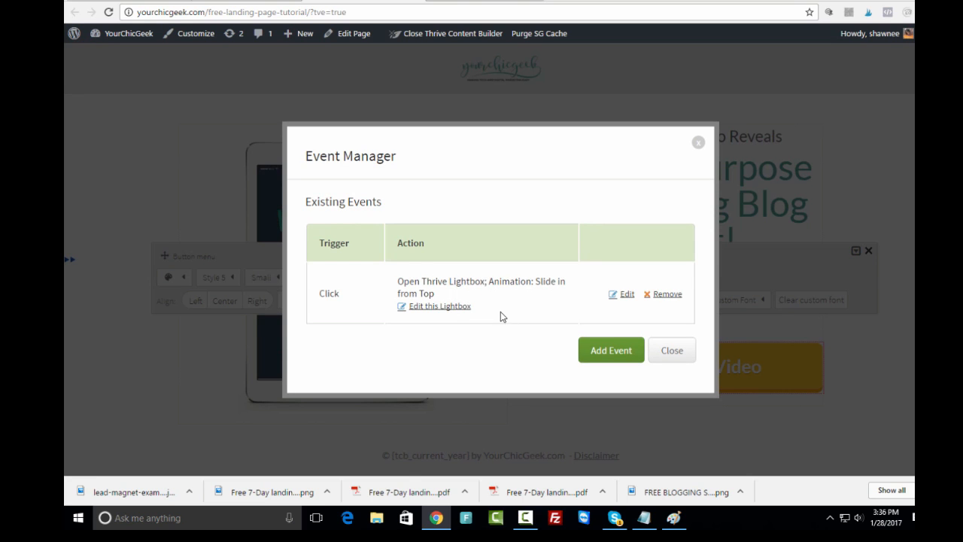
left_click(435, 313)
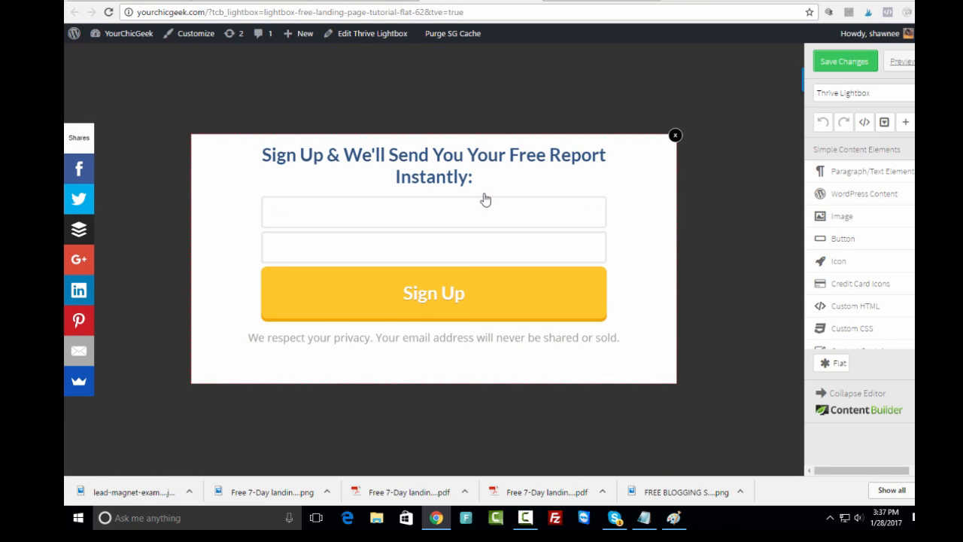
- Reword the lightbox headline to 'Sign Up & I'll Send You Your Free Video Instantly:'
left_click(392, 177)
left_click(745, 69)
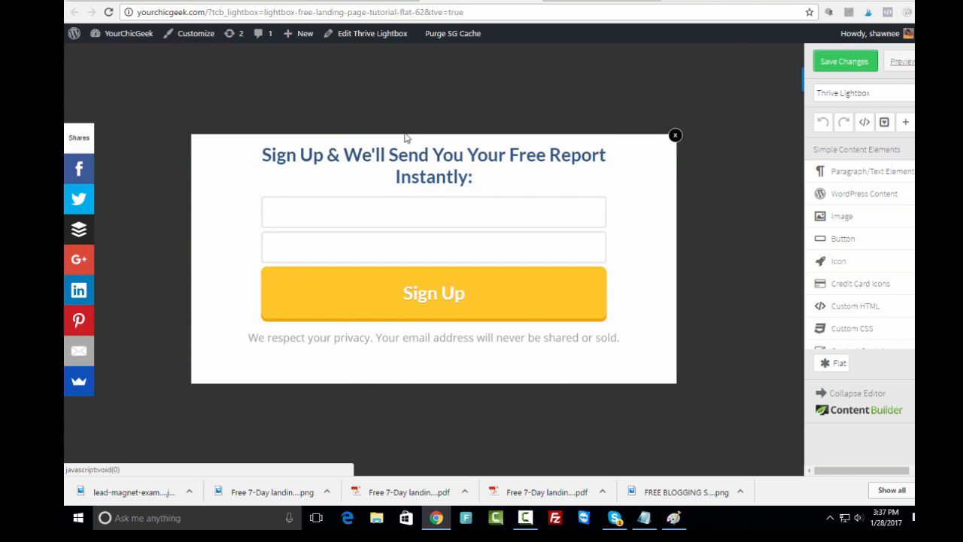
left_click(365, 155)
key("BackSpace")
key("BackSpace")
key("BackSpace")
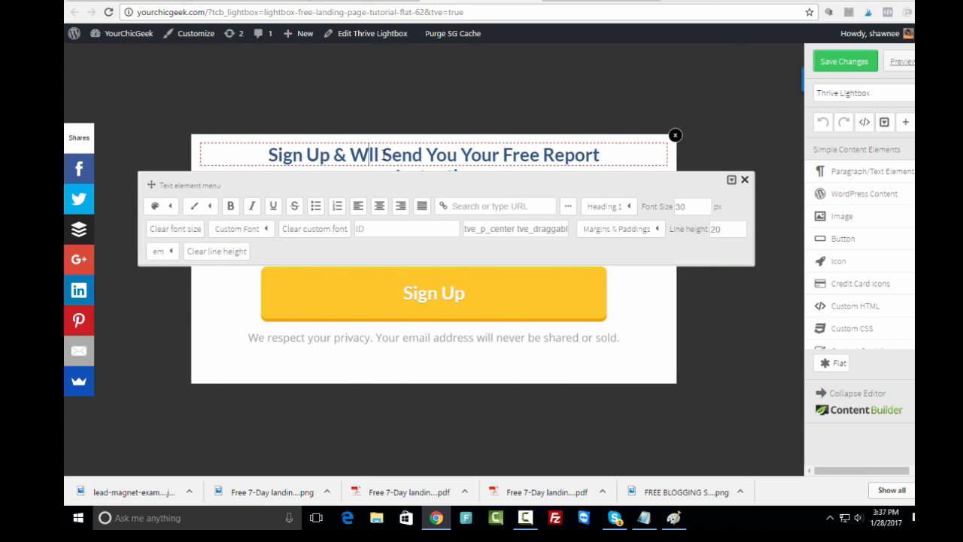
type("I'")
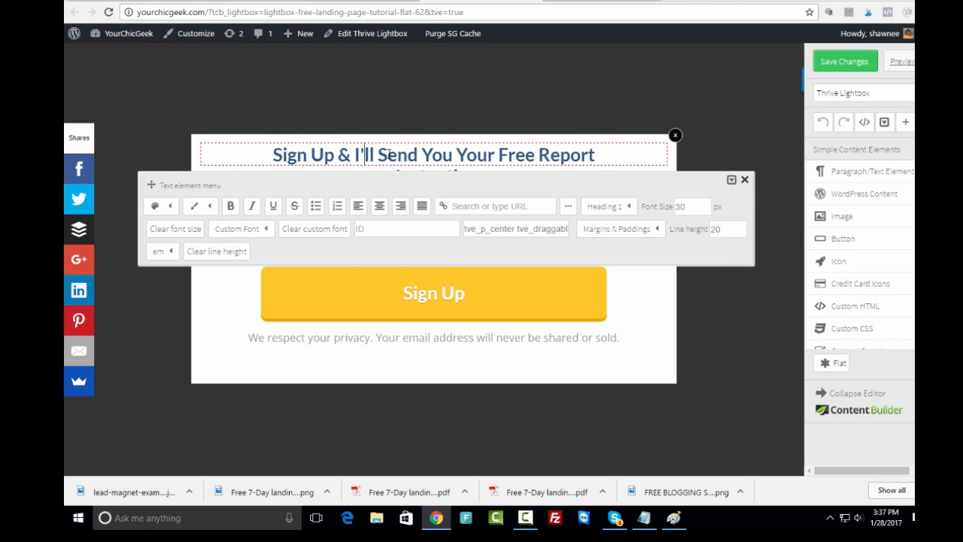
type("Video")
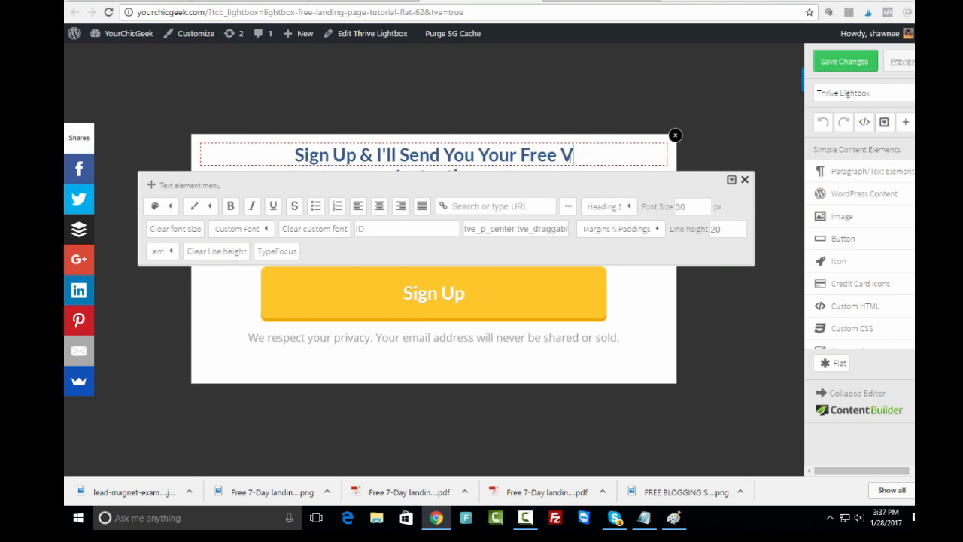
left_click(745, 183)
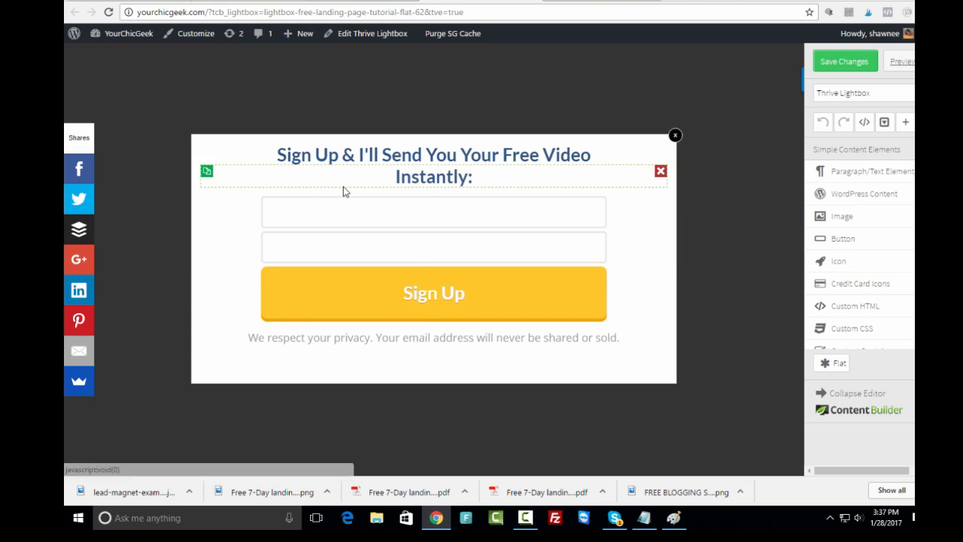
- Color the headline's first line teal #50a192
left_click_drag(277, 155, 592, 156)
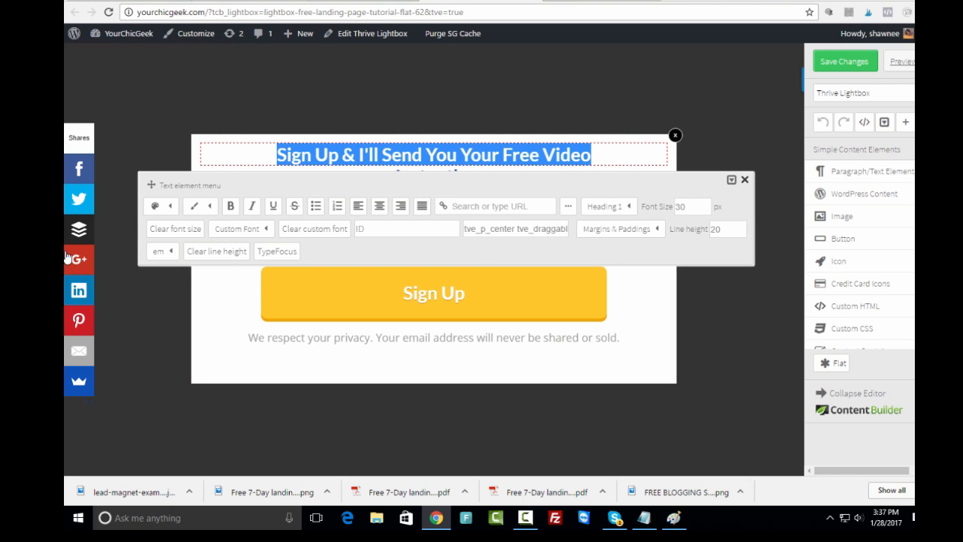
left_click(171, 207)
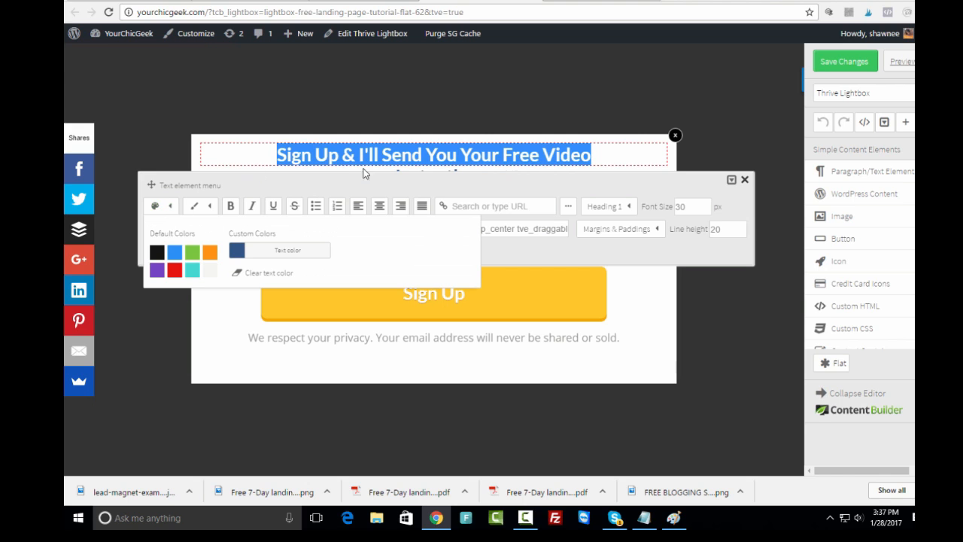
left_click(237, 252)
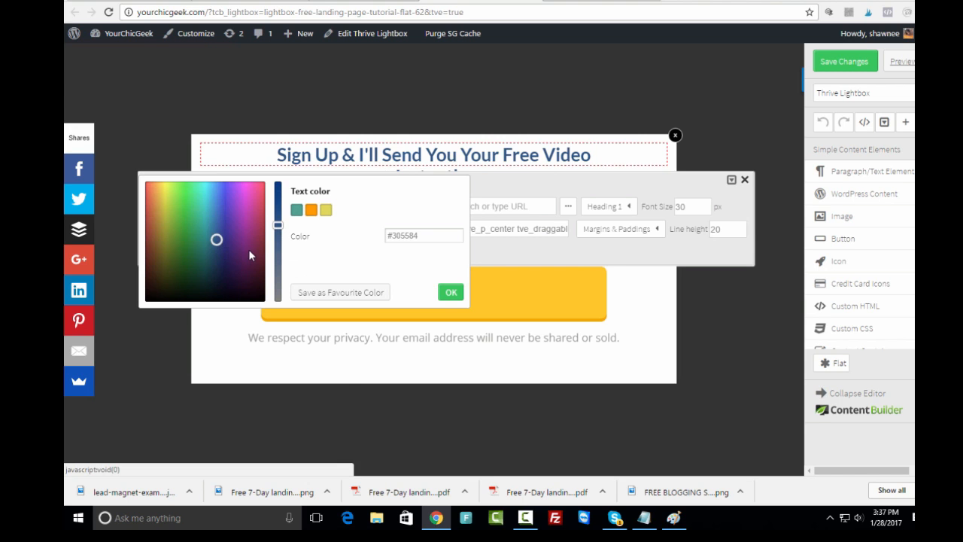
left_click(296, 210)
left_click(450, 293)
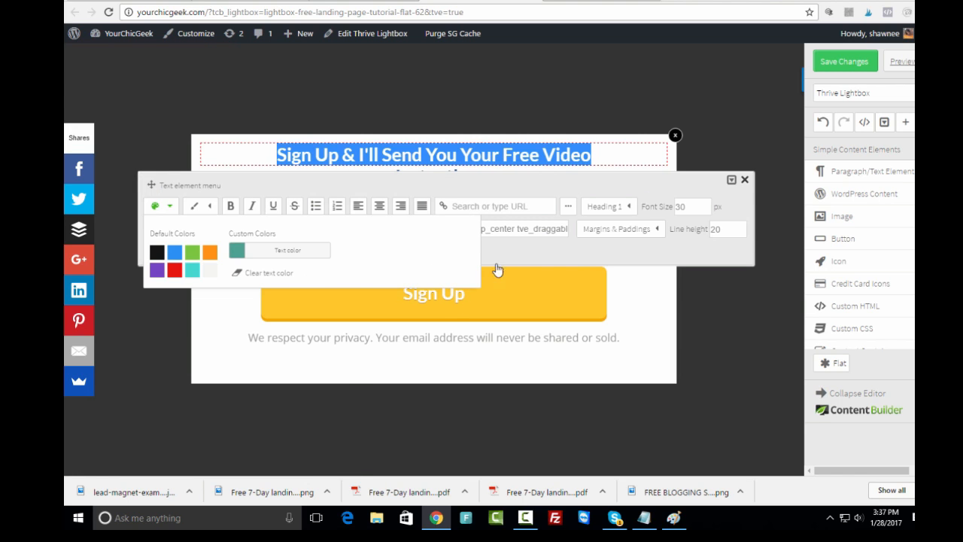
left_click(745, 180)
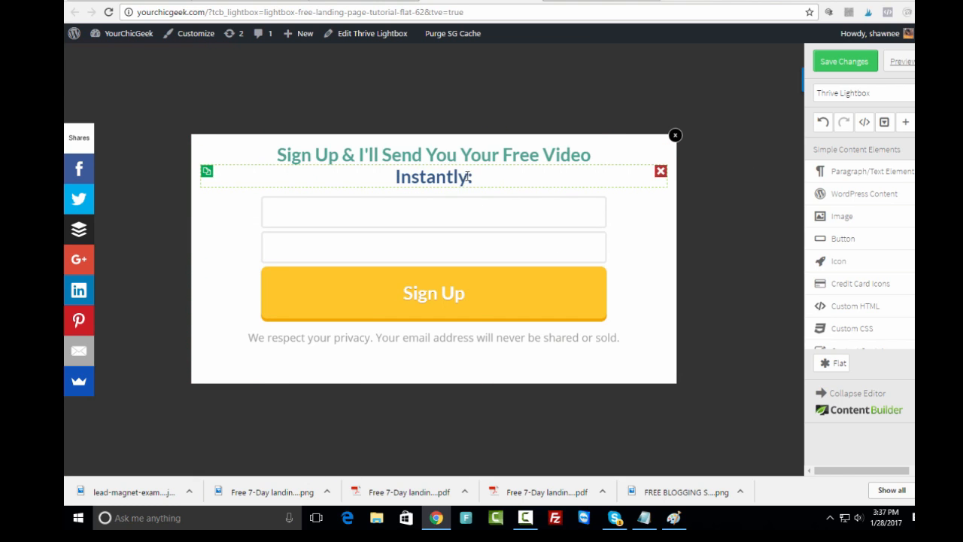
- Color the 'Instantly:' line teal #50a192 as well
left_click(468, 180)
left_click_drag(471, 180, 383, 179)
left_click(168, 100)
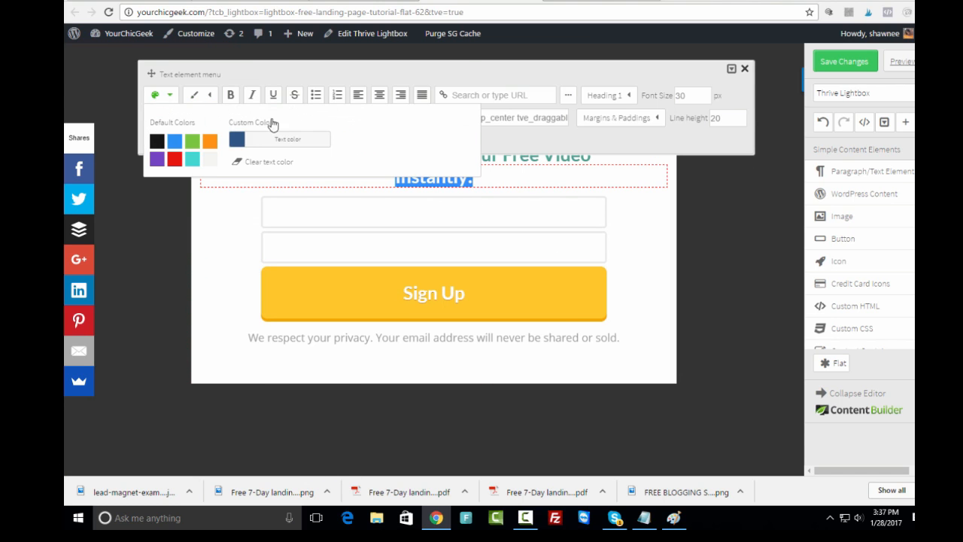
left_click(238, 144)
left_click(294, 101)
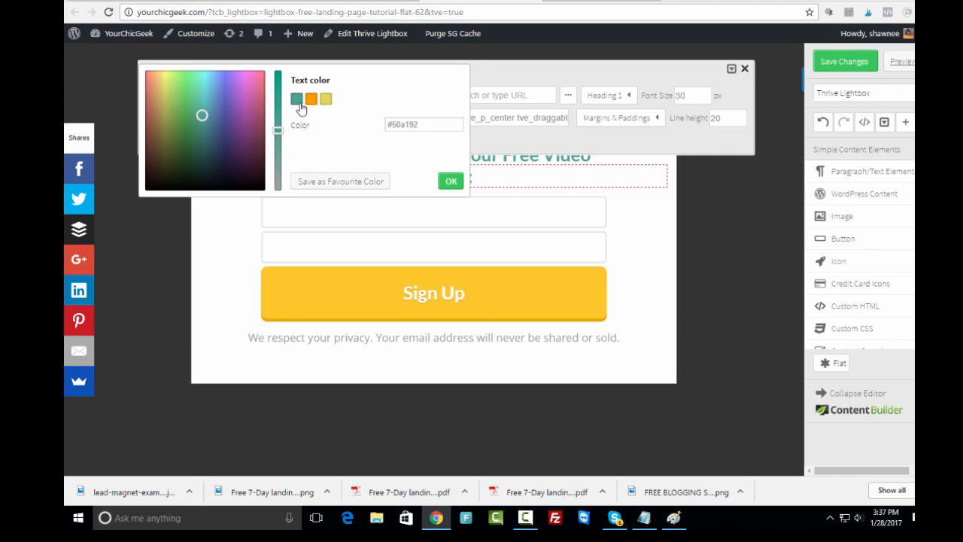
left_click(429, 124)
left_click(451, 181)
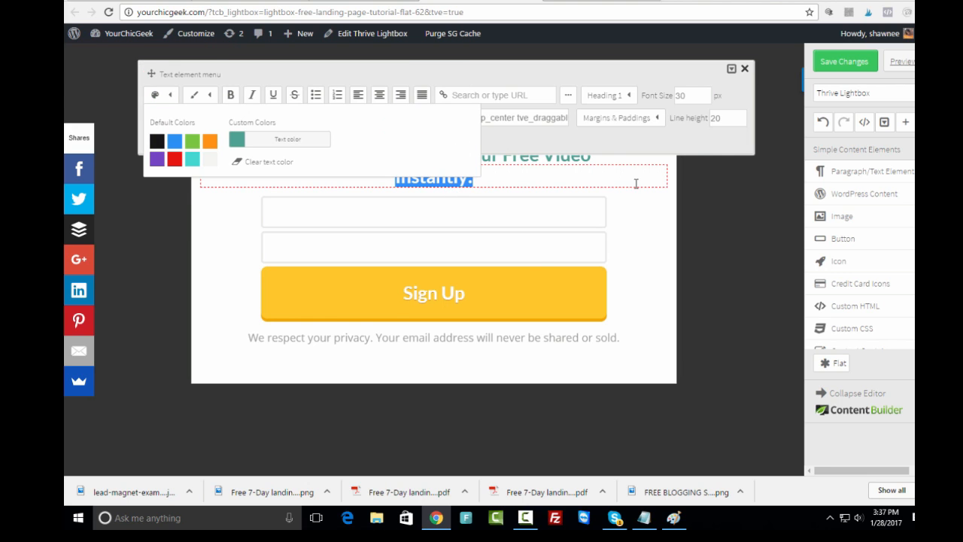
left_click(634, 223)
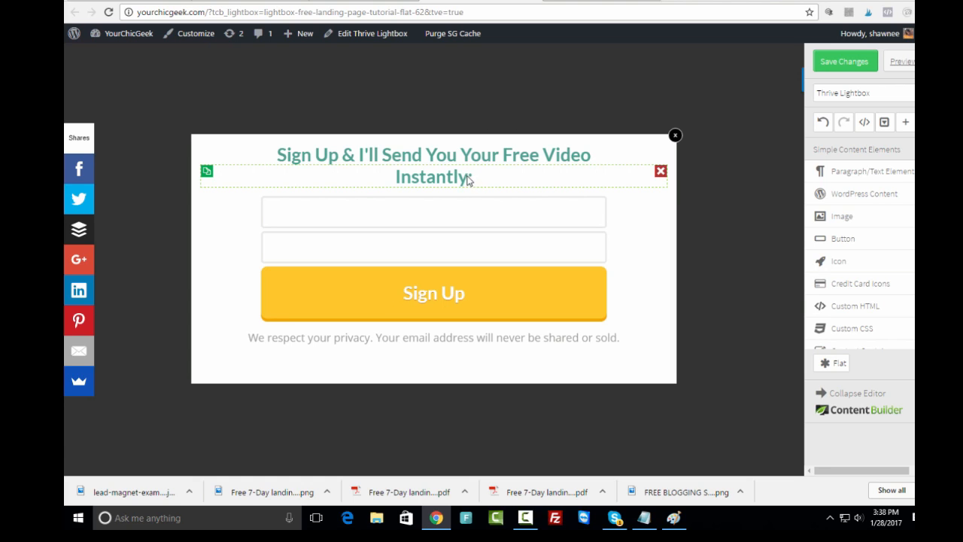
- Change 'We' to 'I' in the privacy line, then select the signup form
left_click(267, 344)
left_click_drag(262, 337, 249, 338)
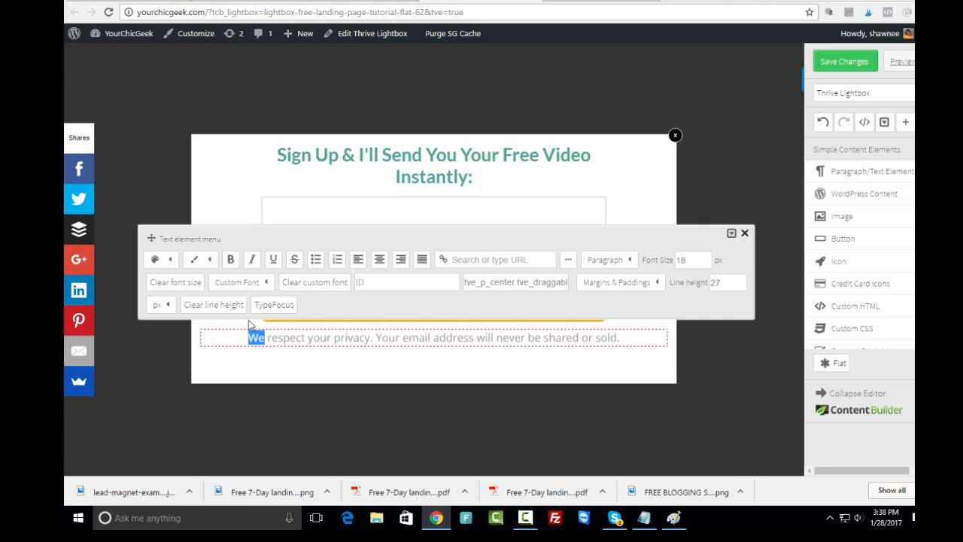
type("I")
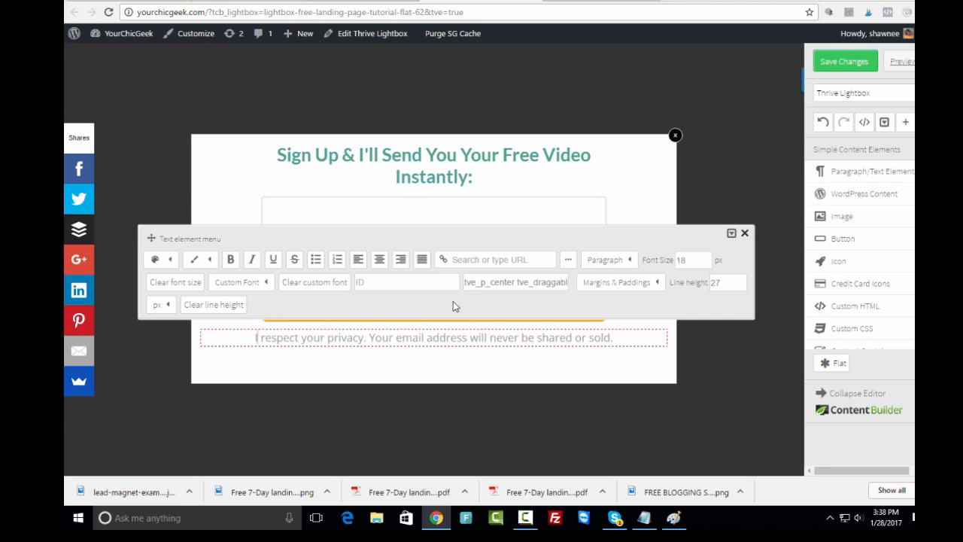
left_click(745, 234)
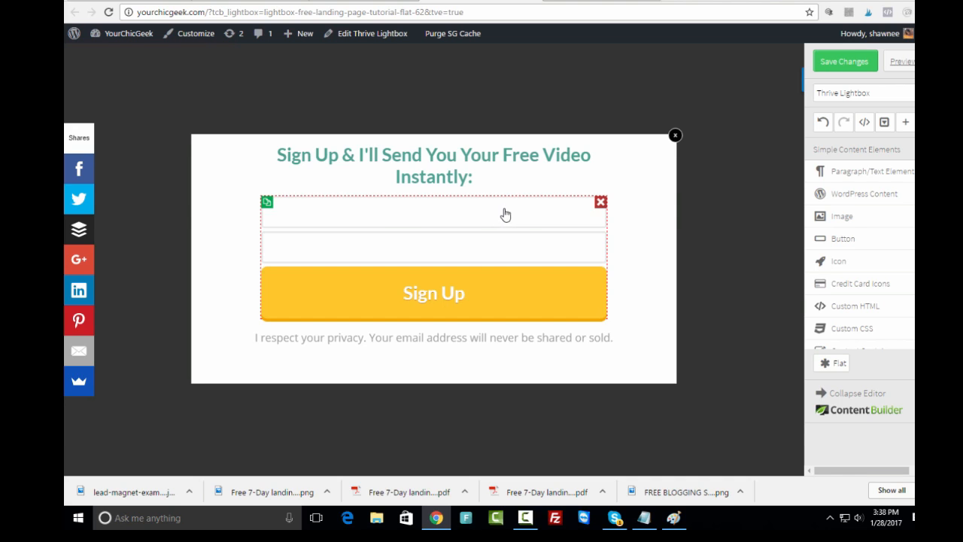
left_click(399, 217)
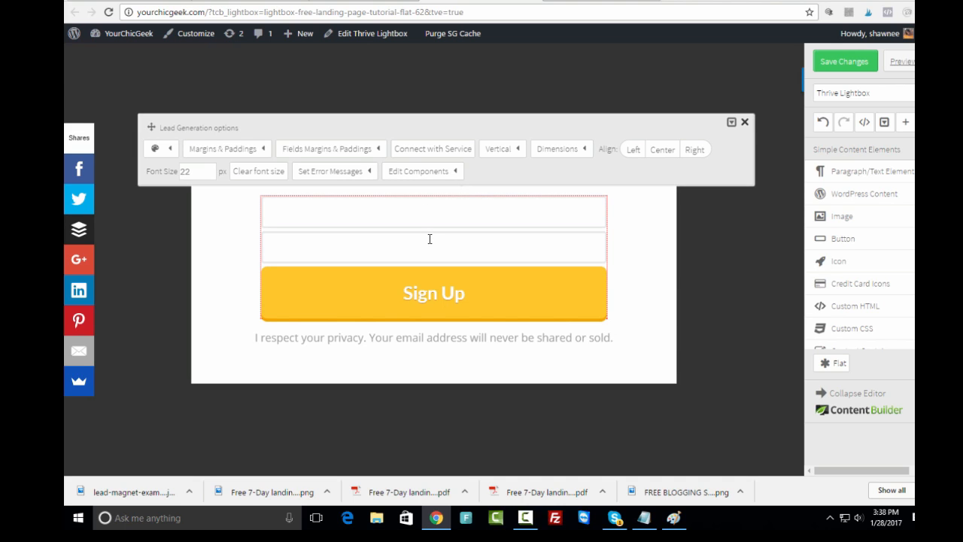
- Create a new HTML Form code connection for the signup form and continue to the code step
left_click(431, 156)
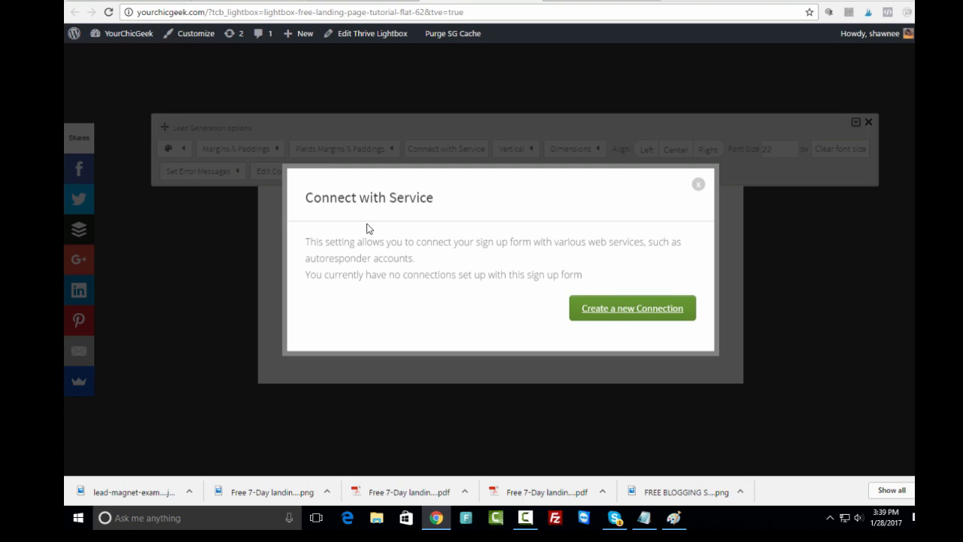
left_click(631, 308)
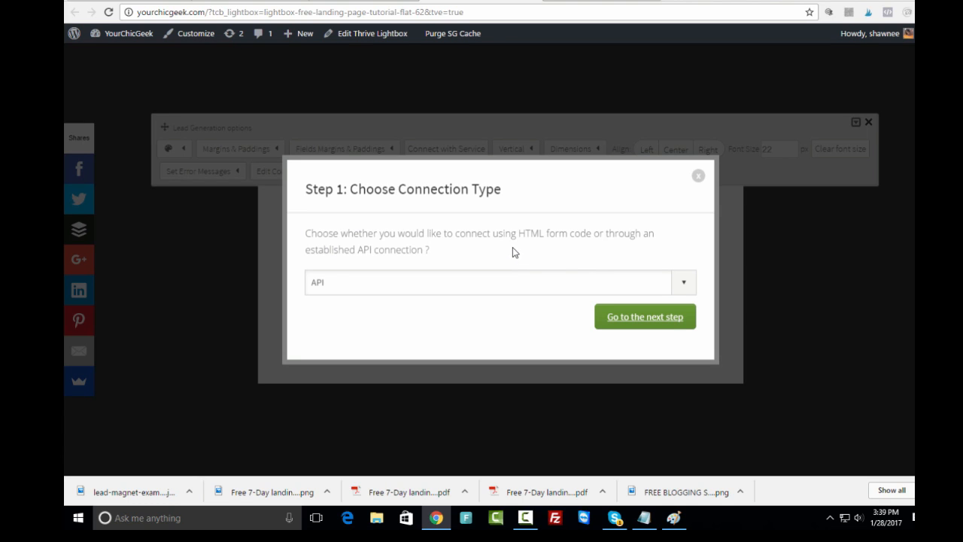
left_click(686, 282)
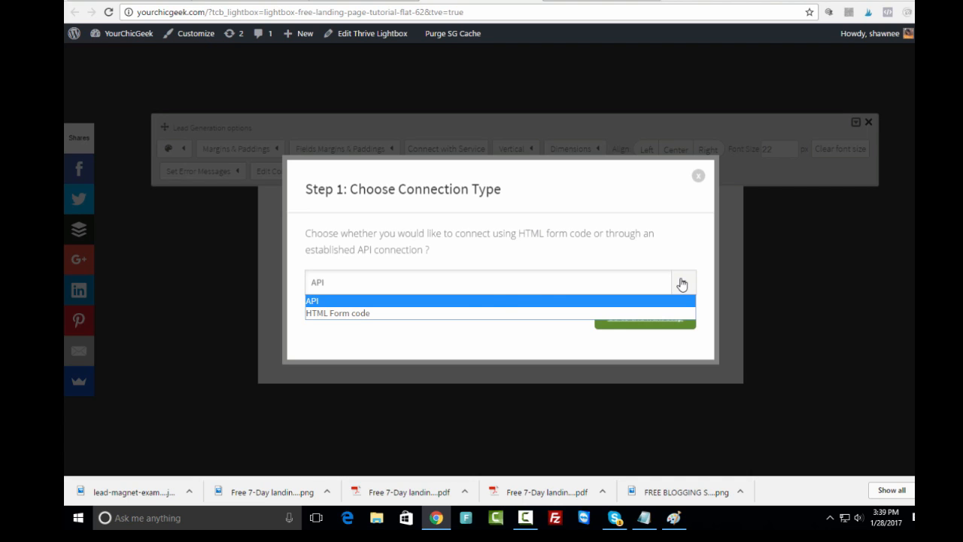
left_click(479, 311)
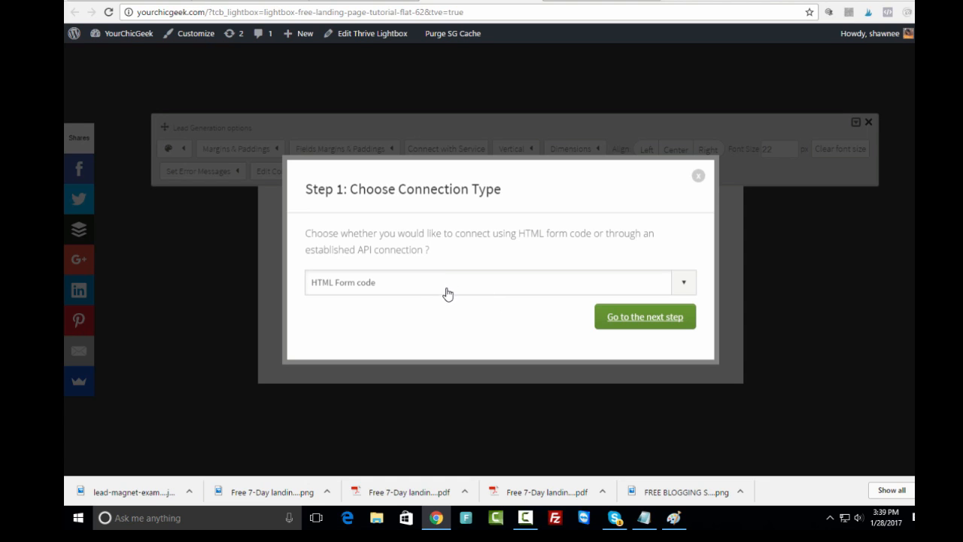
left_click(639, 322)
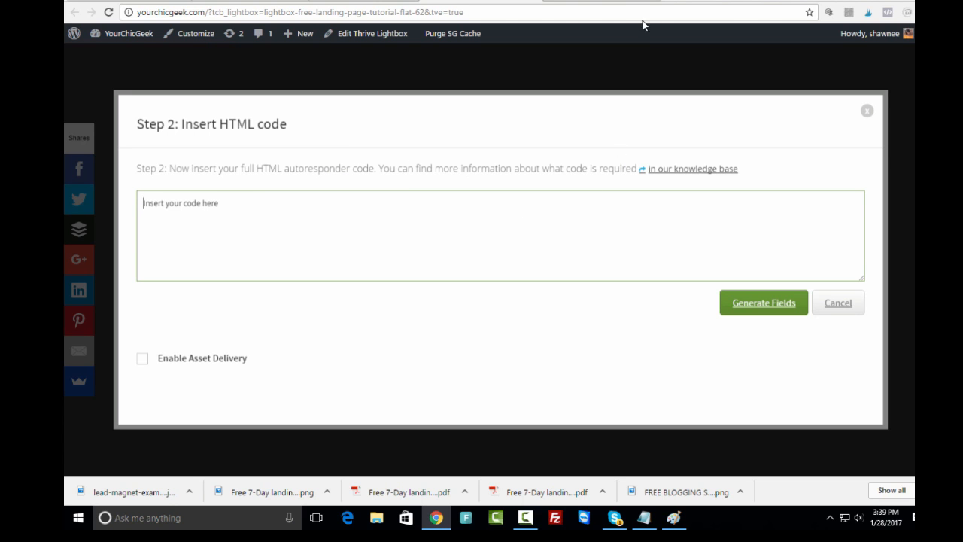
left_click(673, 3)
- Load the ActiveCampaign account overview dashboard from the account address in a new tab
type("ac")
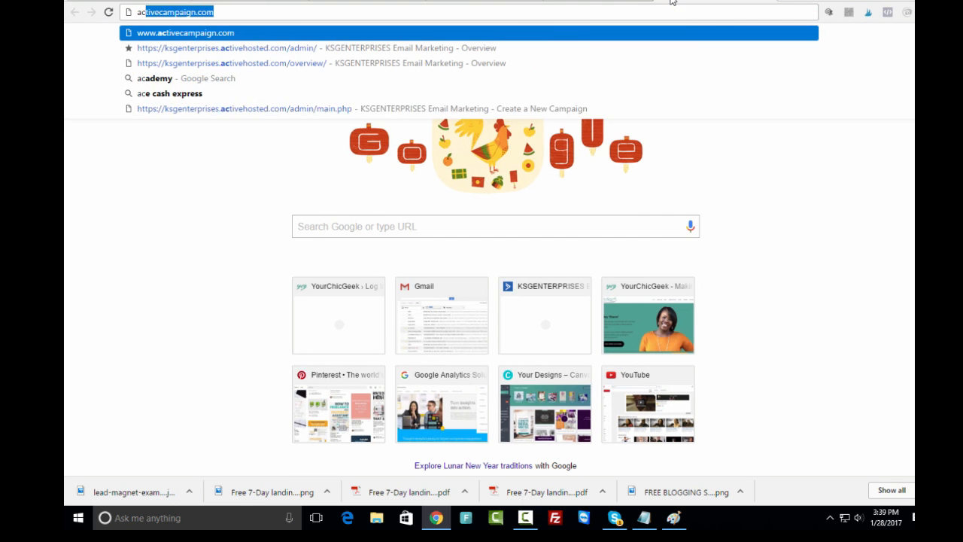
type("tivecampa")
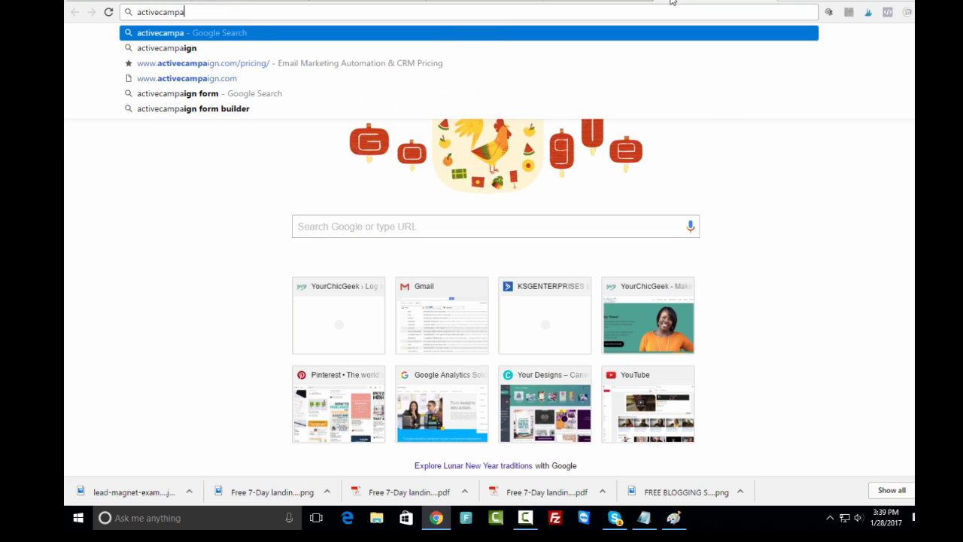
type("ign.com")
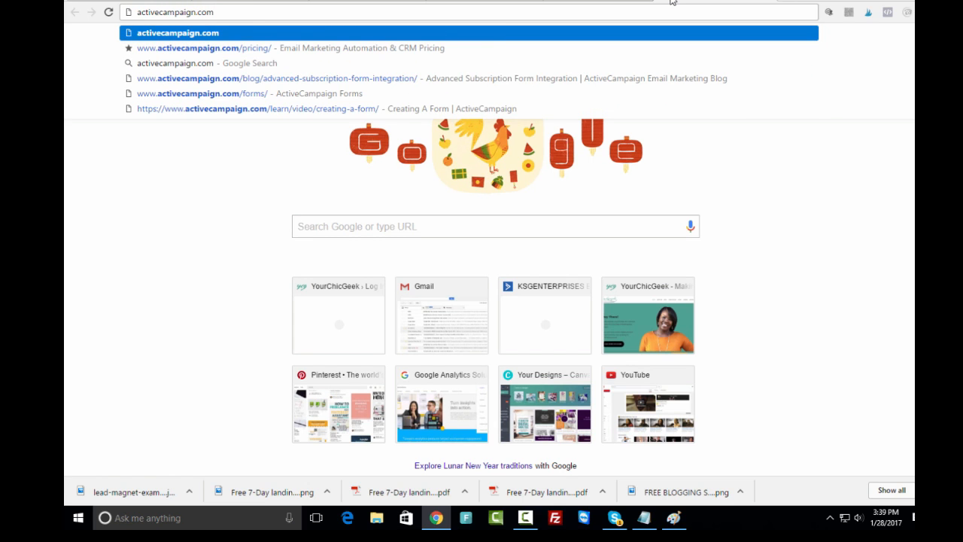
left_click_drag(246, 13, 66, 18)
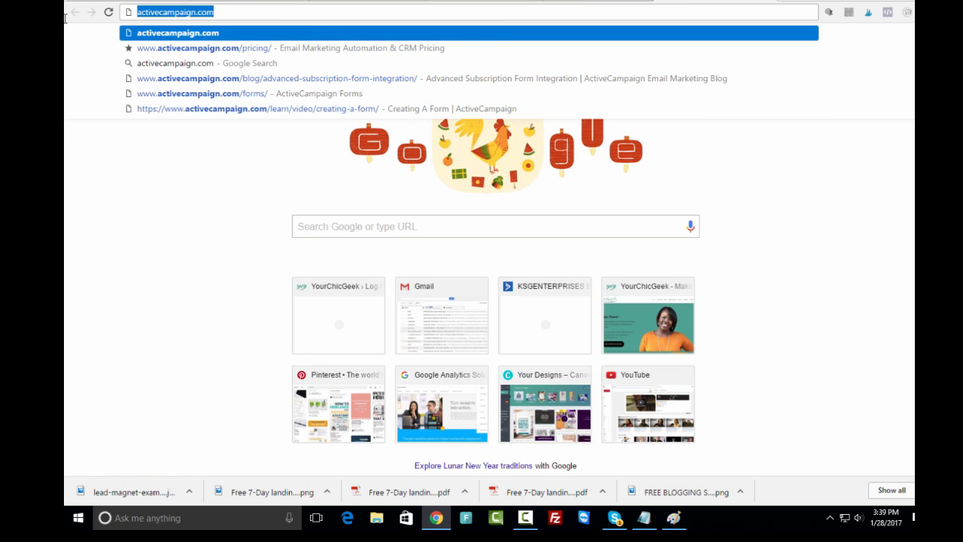
type("ksg")
key("Return")
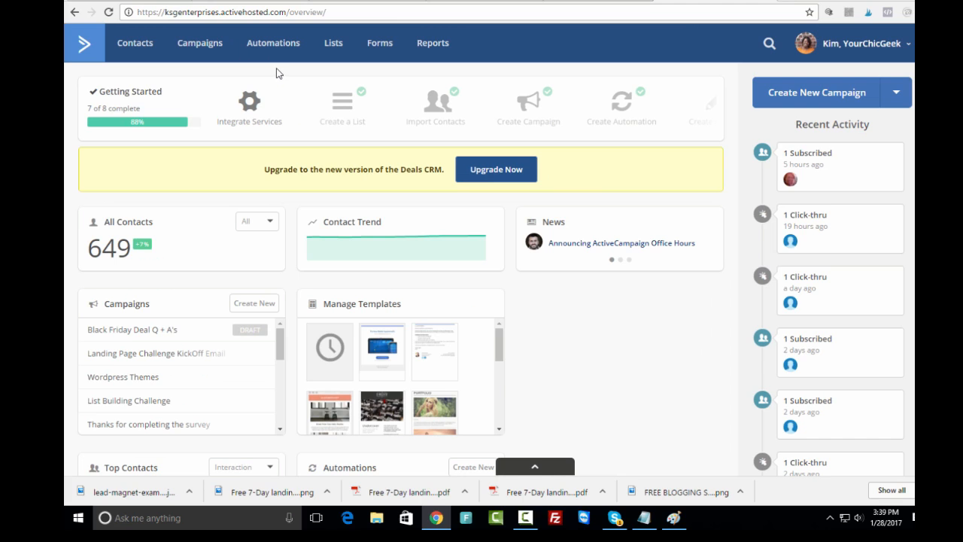
- Open Integrate for the 'Free Cheatsheet and List of Tools' form and select its full embed code
left_click(376, 47)
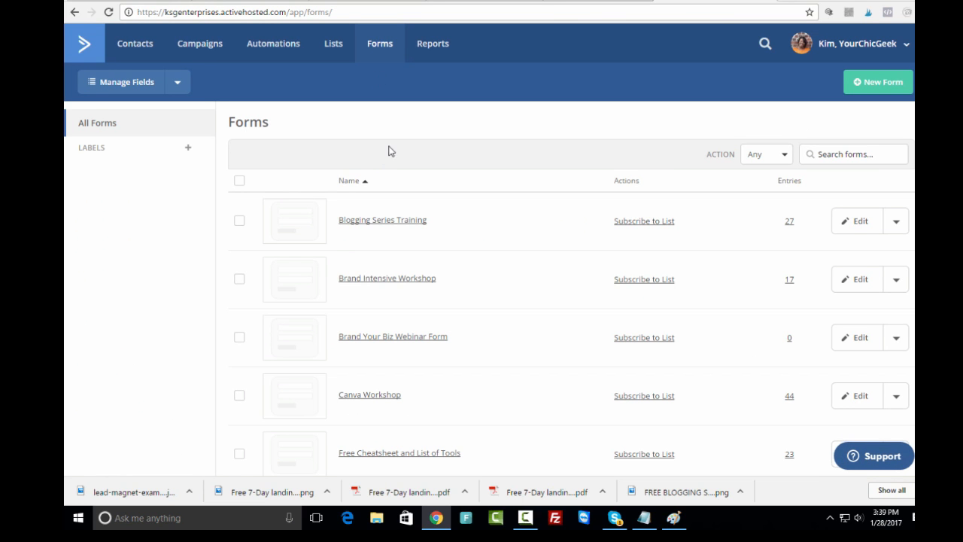
scroll(571, 301, "down", 1)
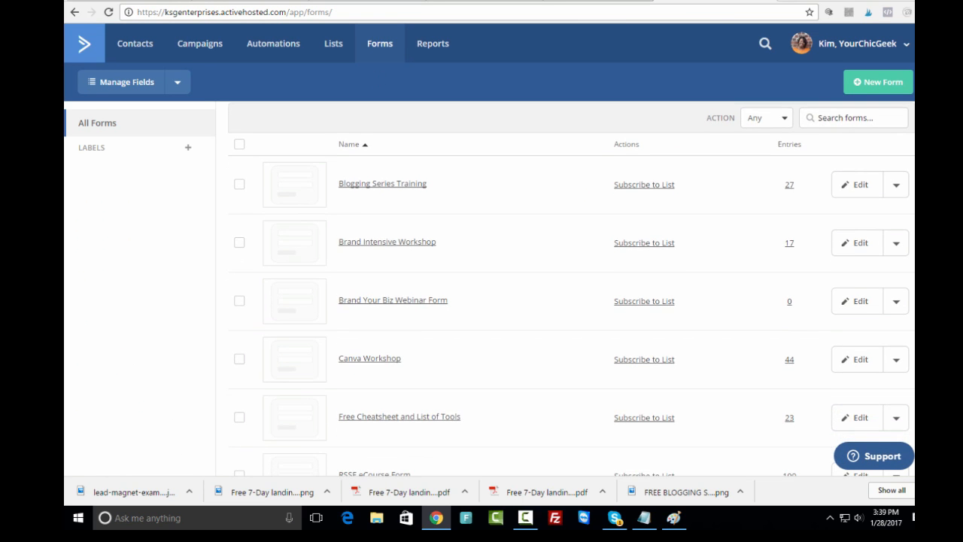
scroll(572, 301, "up", 1)
scroll(489, 286, "down", 5)
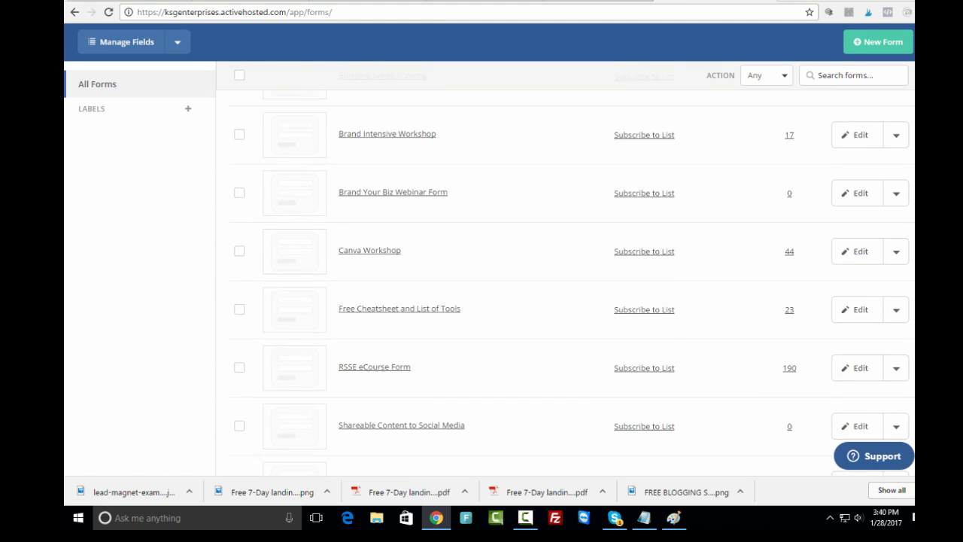
scroll(572, 286, "down", 3)
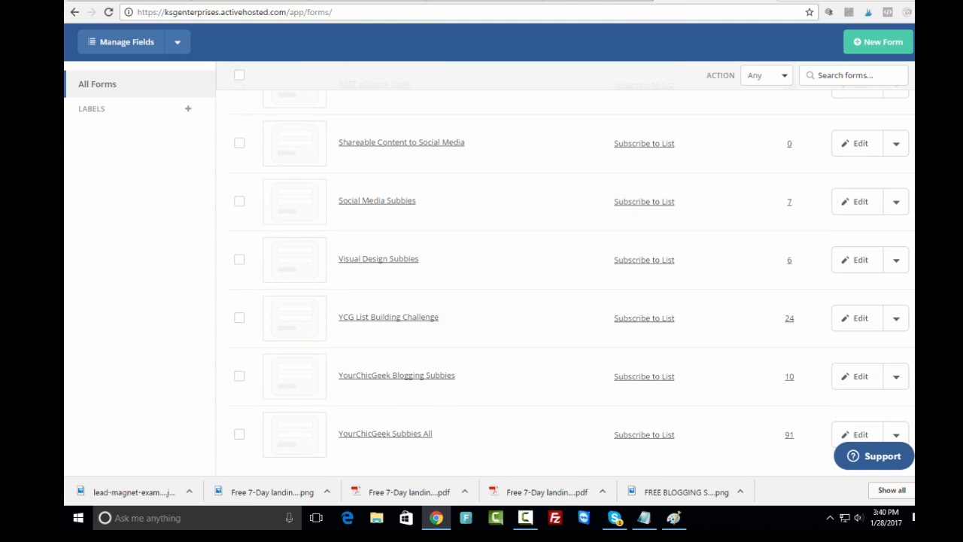
scroll(571, 246, "down", 1)
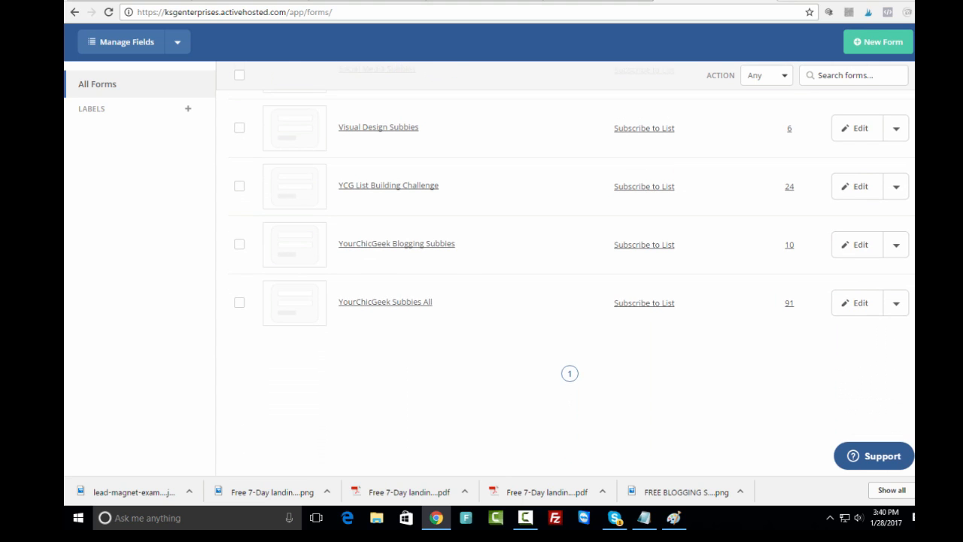
scroll(564, 286, "up", 5)
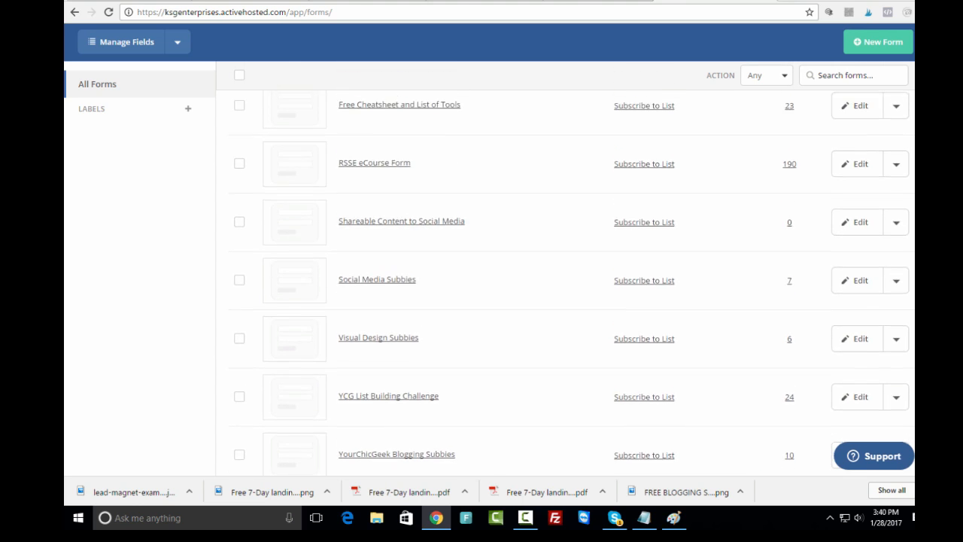
scroll(643, 218, "up", 1)
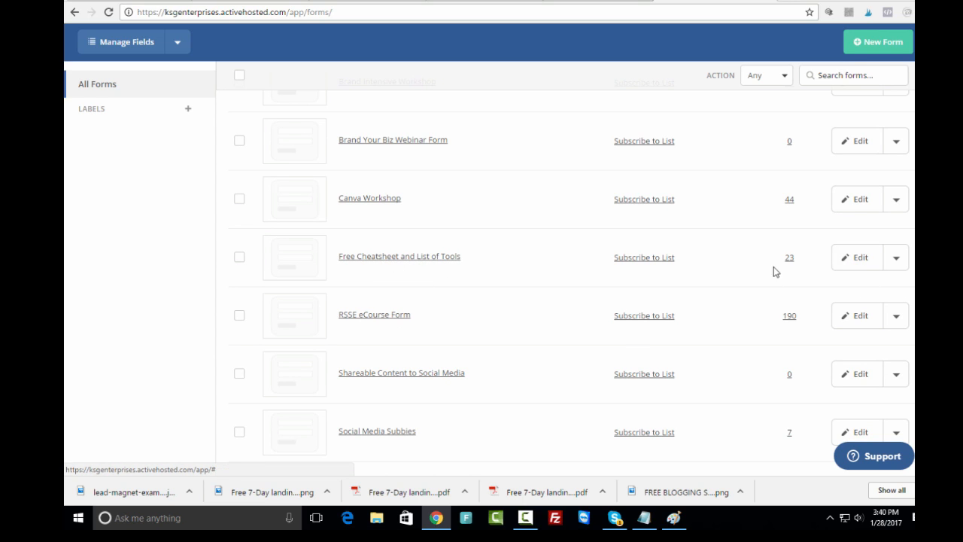
left_click(895, 261)
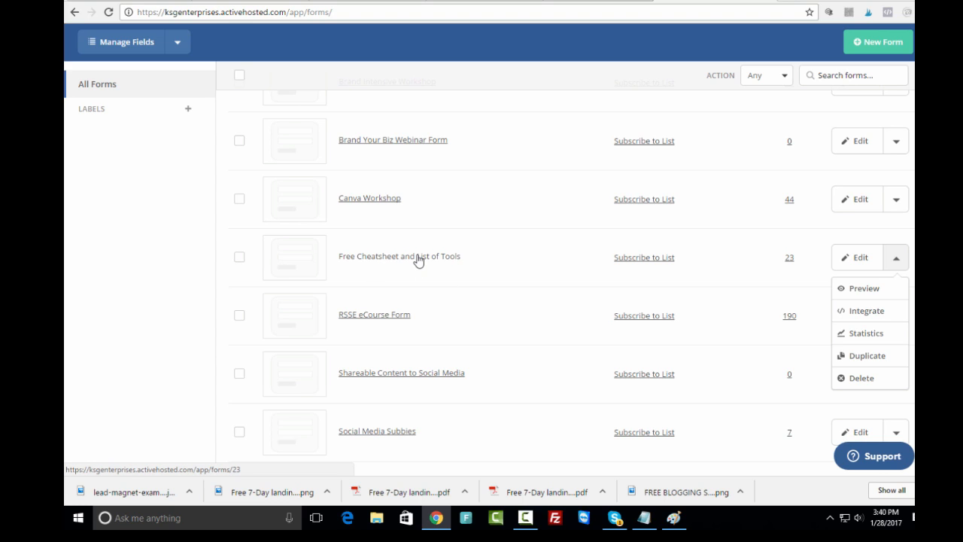
left_click(860, 312)
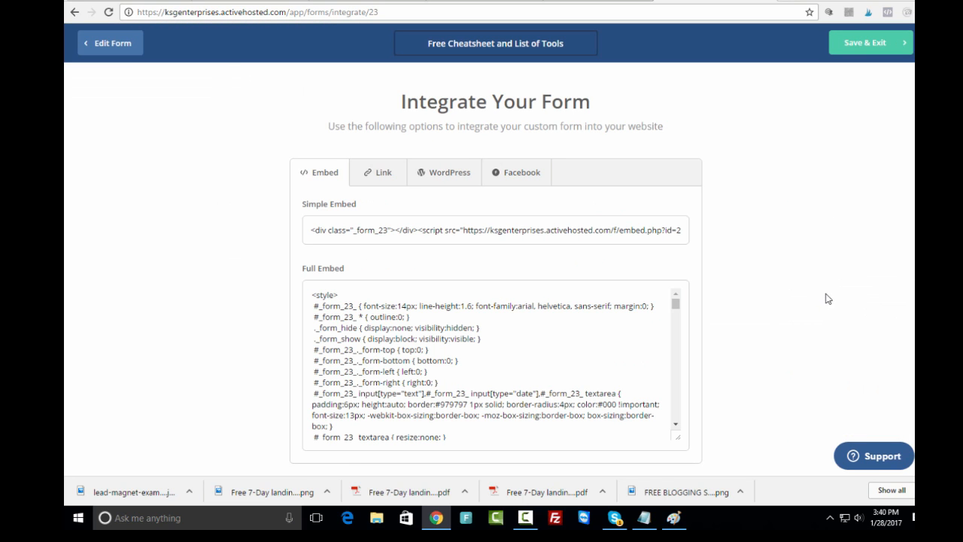
left_click(312, 299)
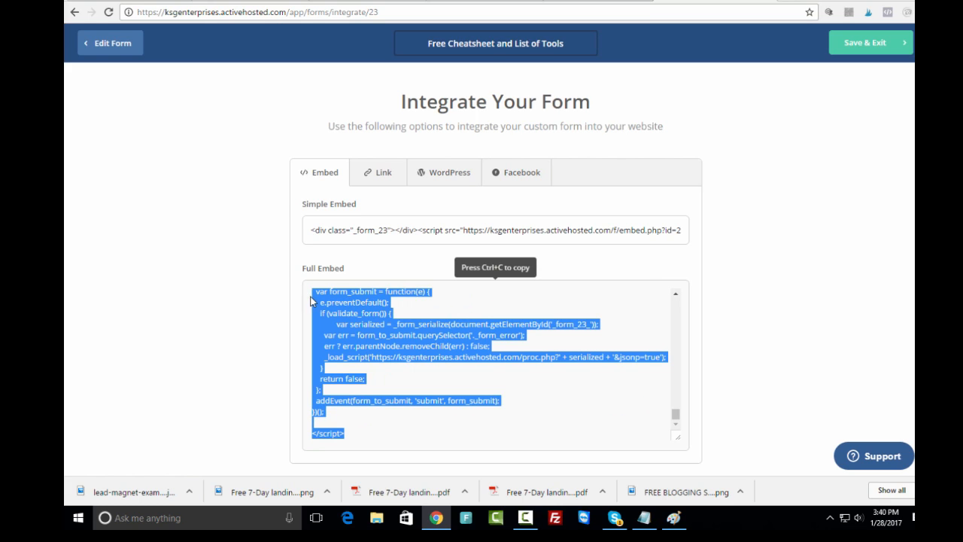
- Copy the selected full embed code and return to the Thrive lightbox editor tab
right_click(352, 310)
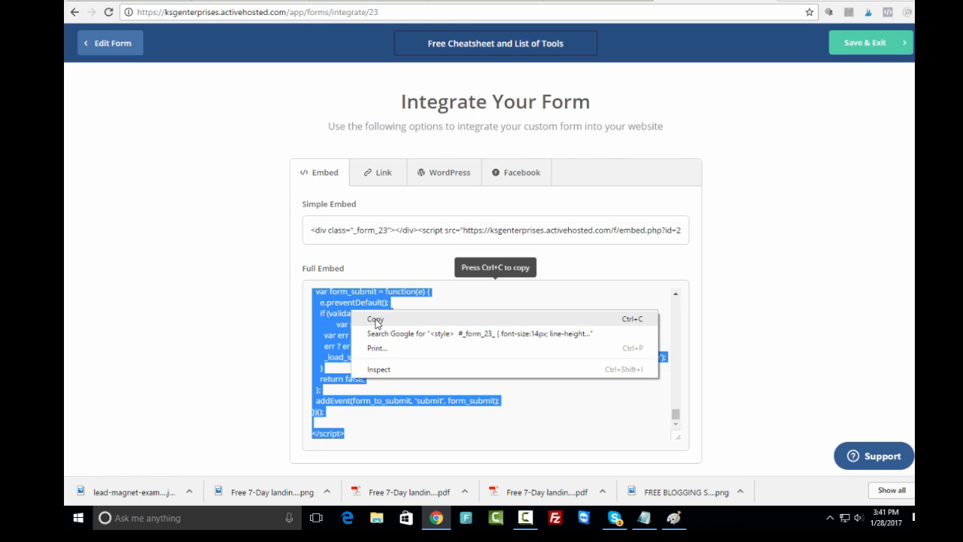
left_click(376, 317)
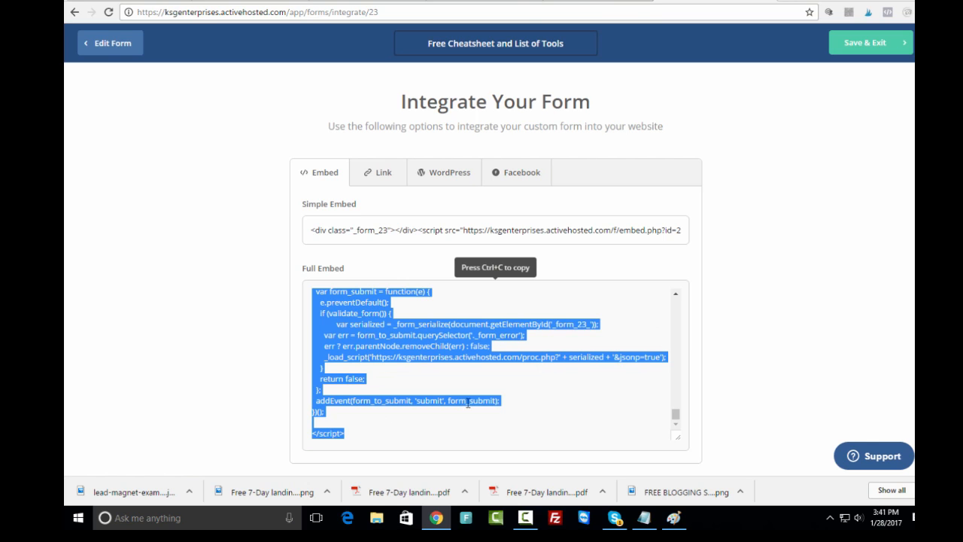
left_click_drag(707, 0, 594, 0)
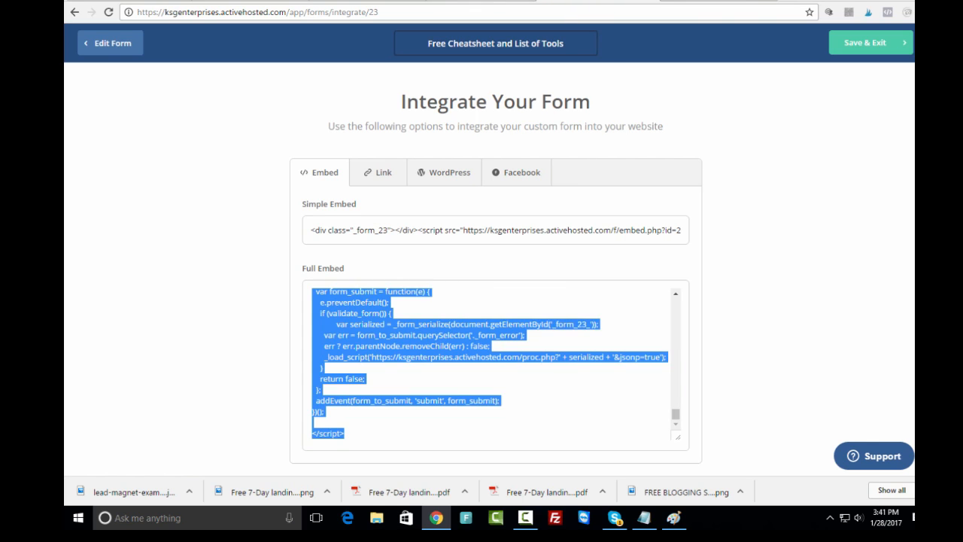
left_click(482, 0)
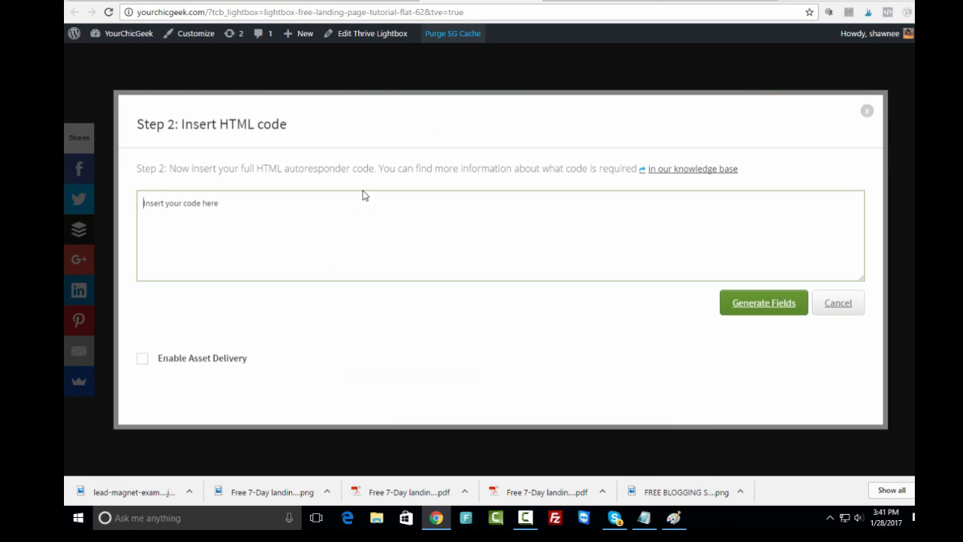
- Paste the ActiveCampaign embed code into Insert HTML code and generate the Firstname and Email fields
right_click(179, 205)
left_click(214, 282)
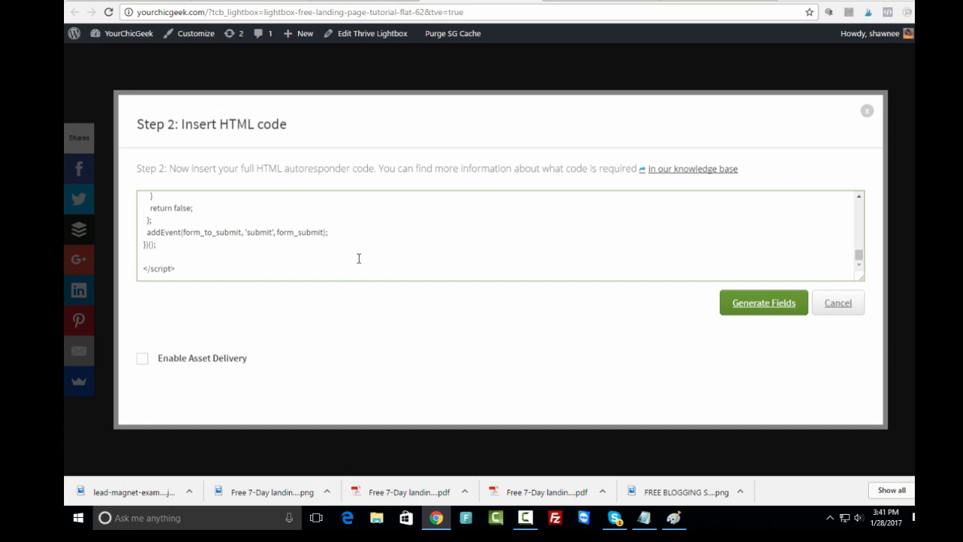
left_click(764, 304)
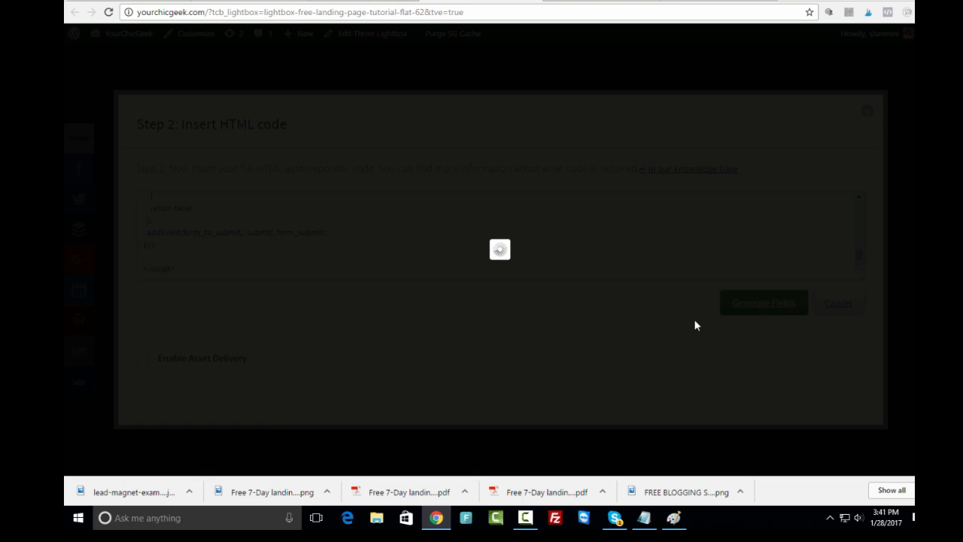
scroll(602, 314, "down", 2)
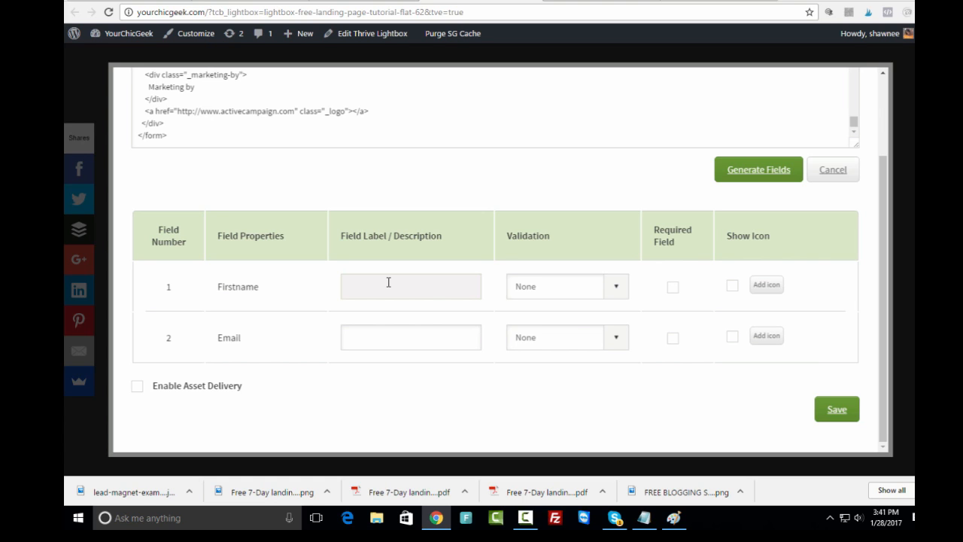
- Make Firstname and Email required, label them 'First Name' and 'Email', and save the field settings
left_click(673, 289)
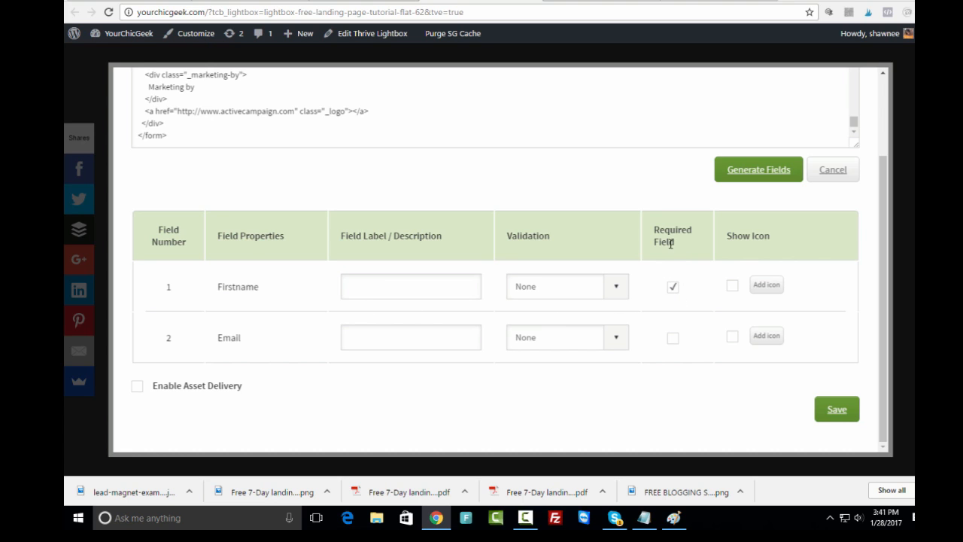
left_click(672, 339)
left_click(365, 286)
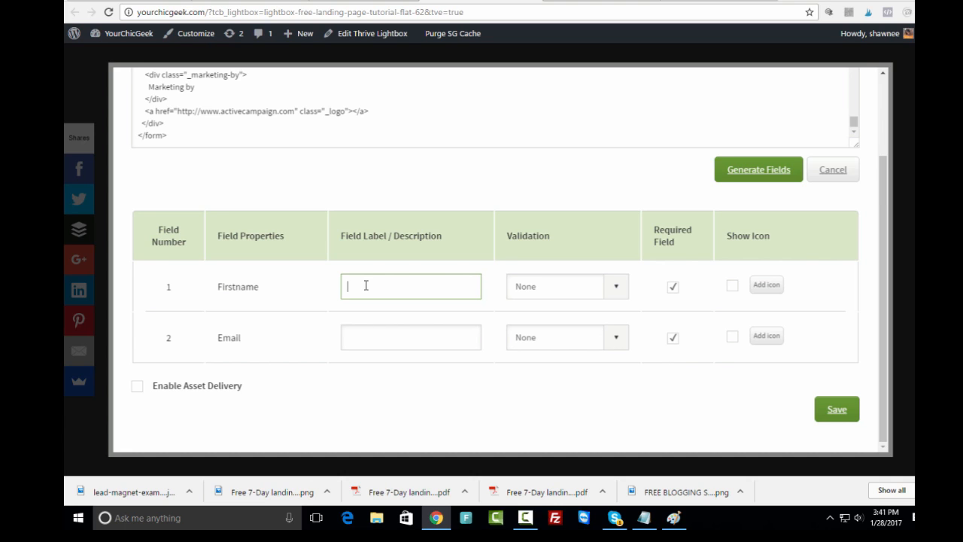
type("First Name")
left_click(362, 339)
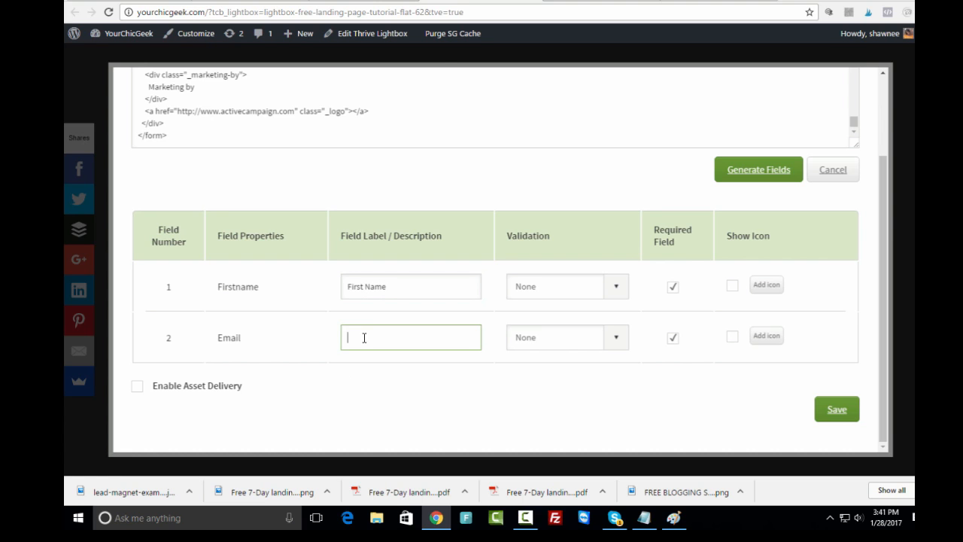
key("ctrl+e")
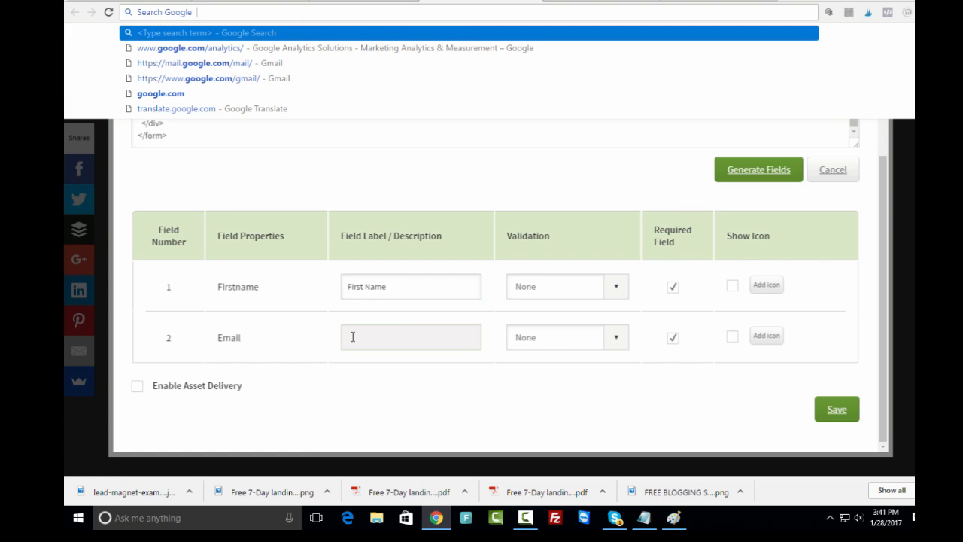
left_click(352, 337)
type("Email")
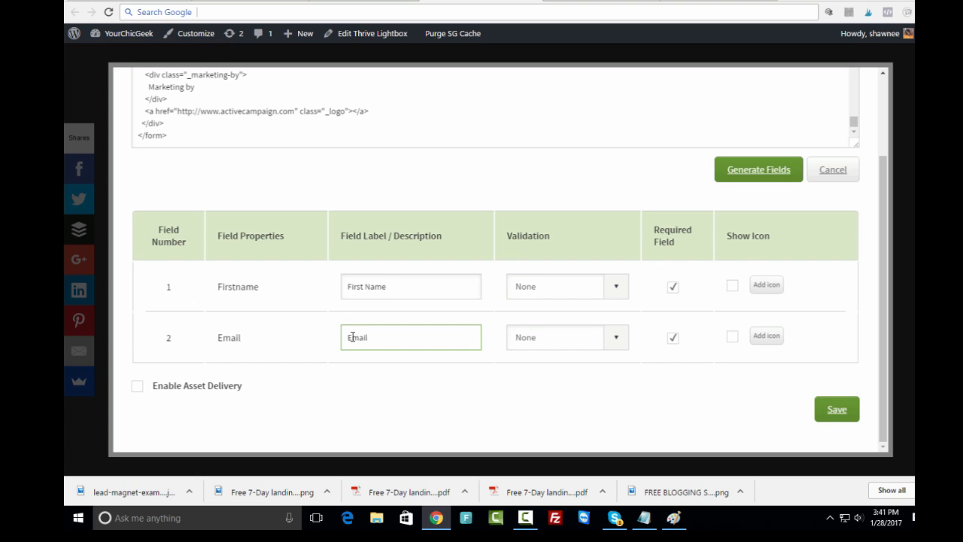
left_click(399, 410)
left_click(840, 412)
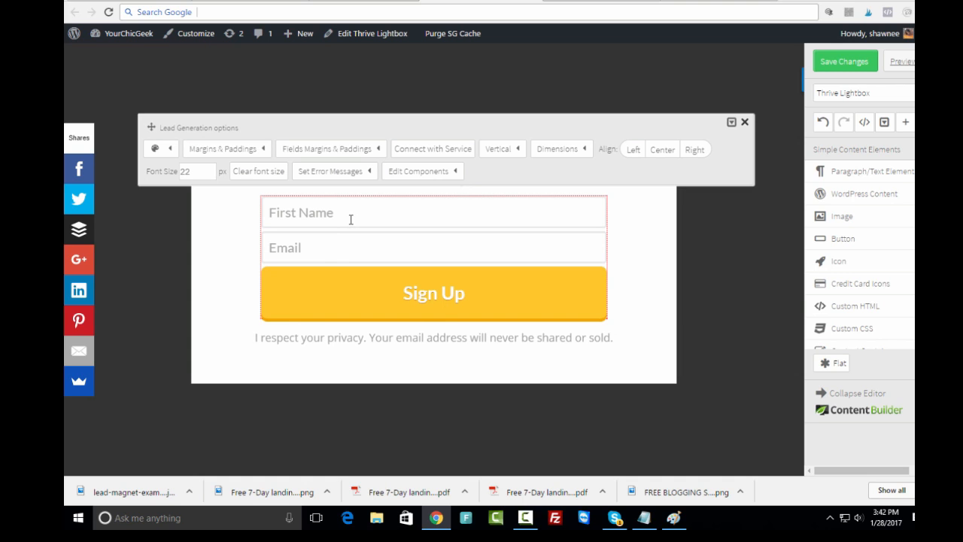
- Close the lead generation options, save the lightbox changes, and return to the Thrive Themes tab
left_click(744, 121)
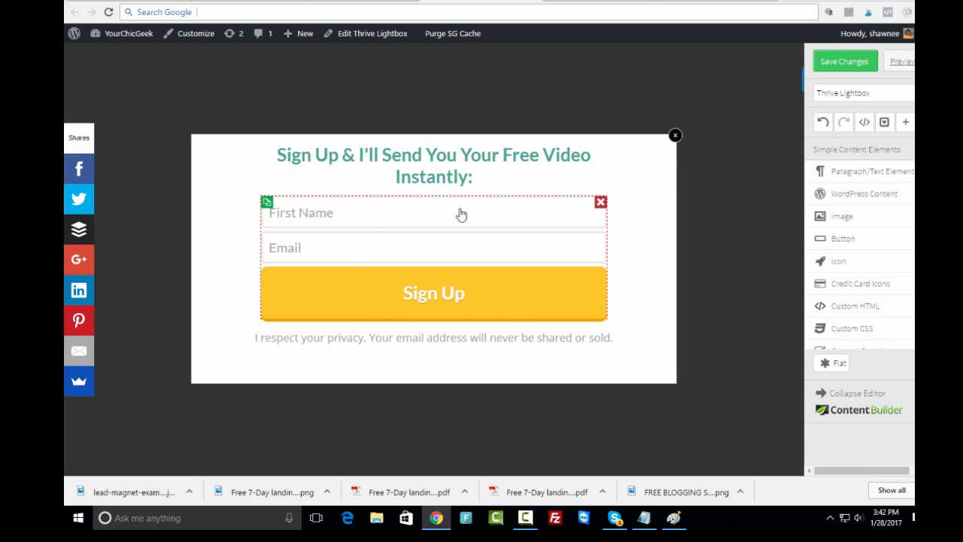
left_click(843, 63)
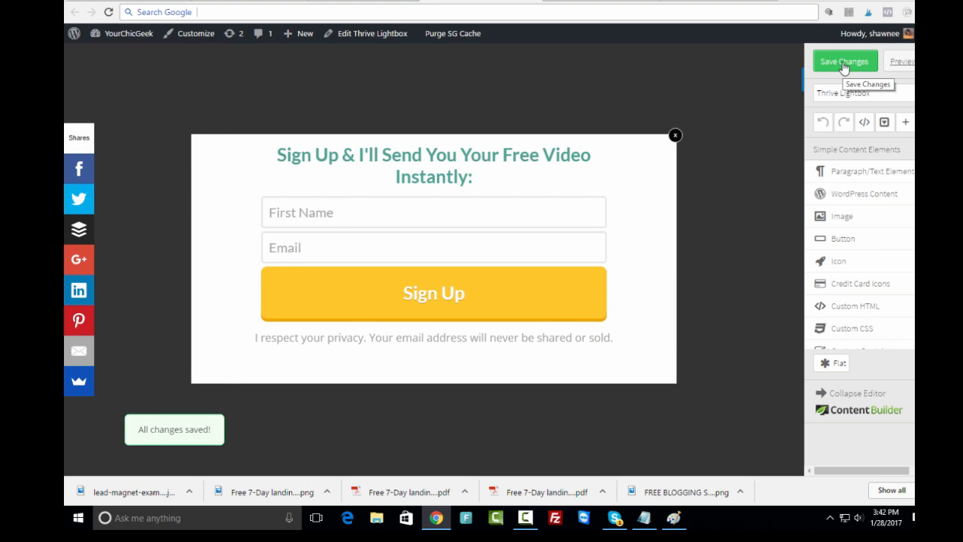
left_click(826, 63)
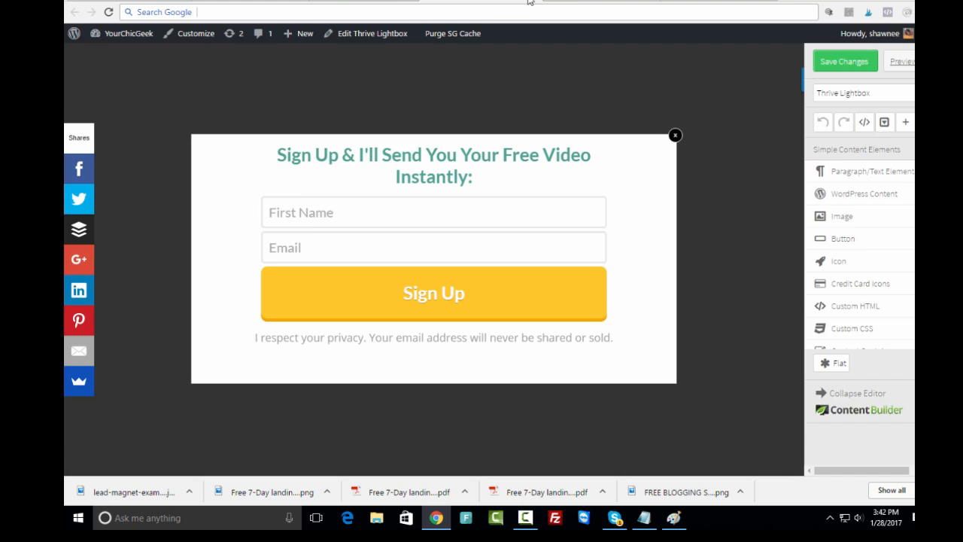
left_click(530, 3)
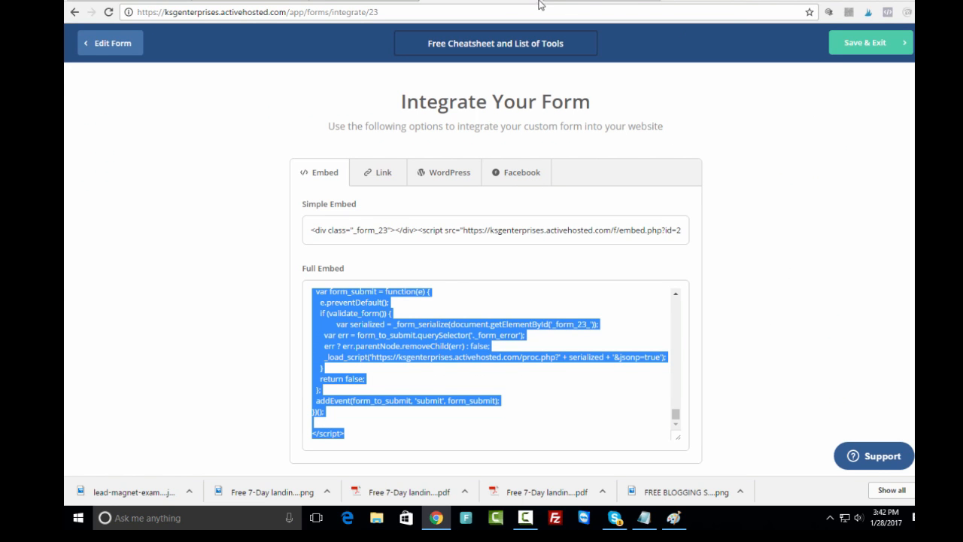
left_click(449, 2)
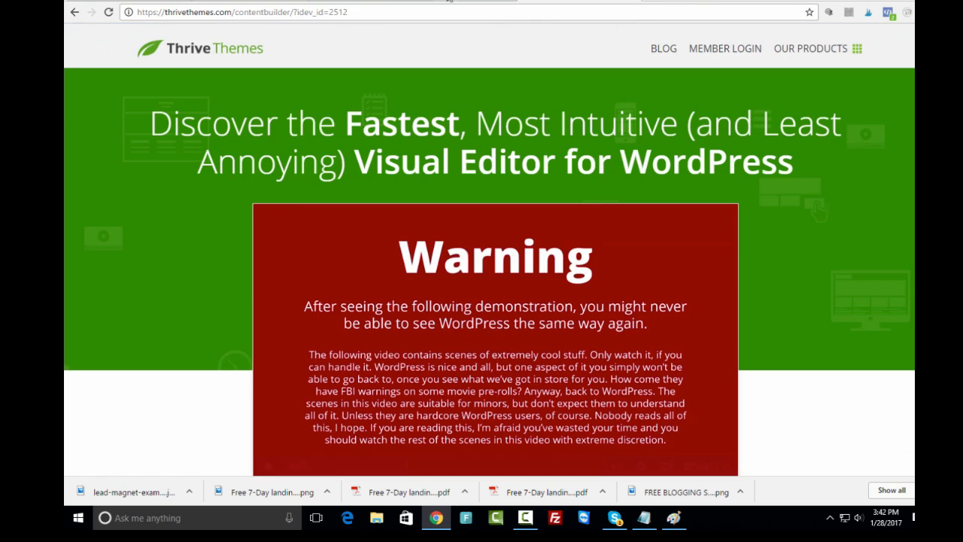
- Close the Event Manager and button settings, save the landing page, and open its live preview
left_click(346, 2)
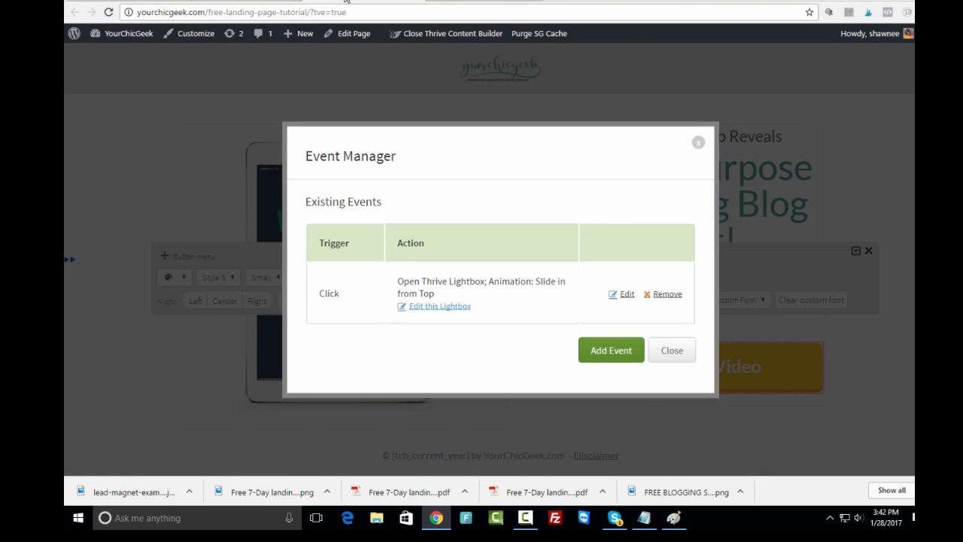
left_click(698, 142)
left_click(745, 251)
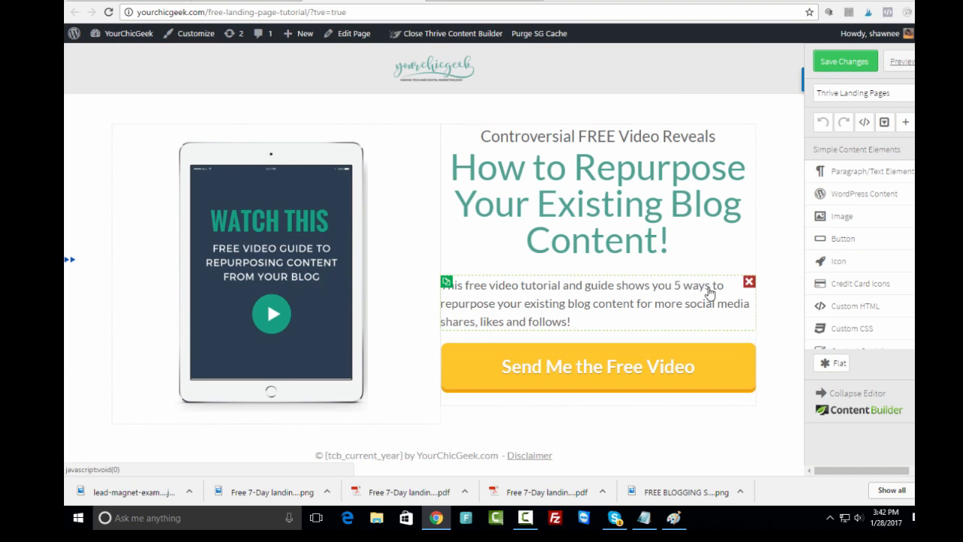
left_click(831, 63)
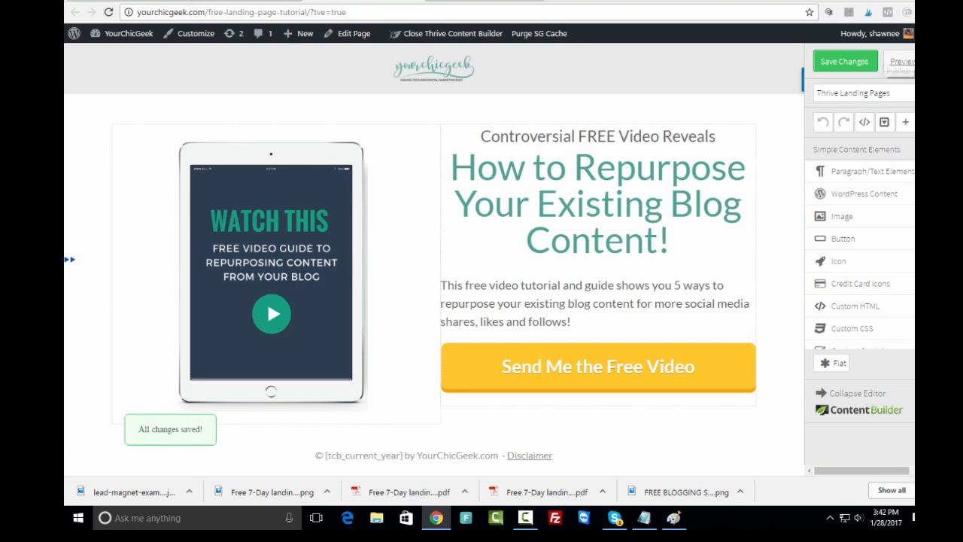
left_click(898, 66)
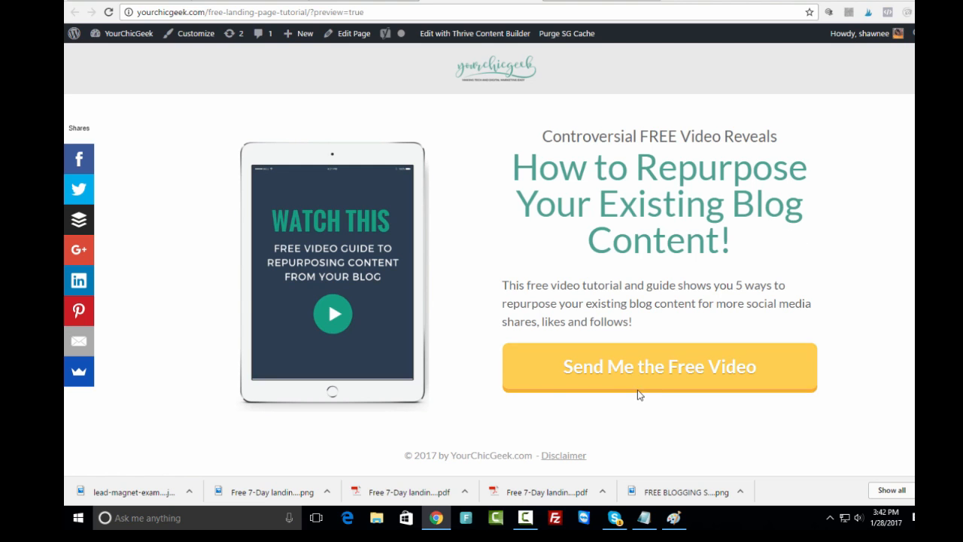
- Submit a test signup through the yellow button's popup with a first name and the tester's e-mail
left_click(614, 379)
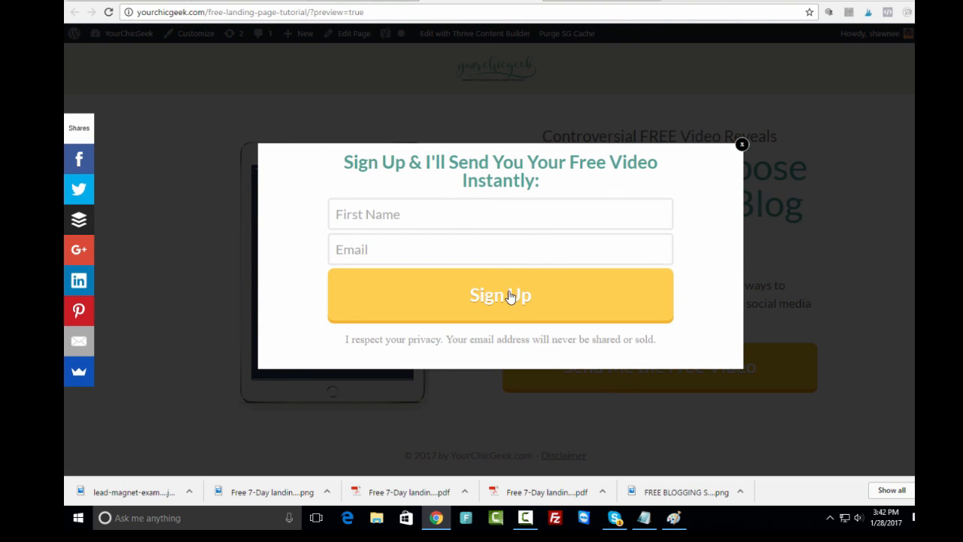
left_click(378, 217)
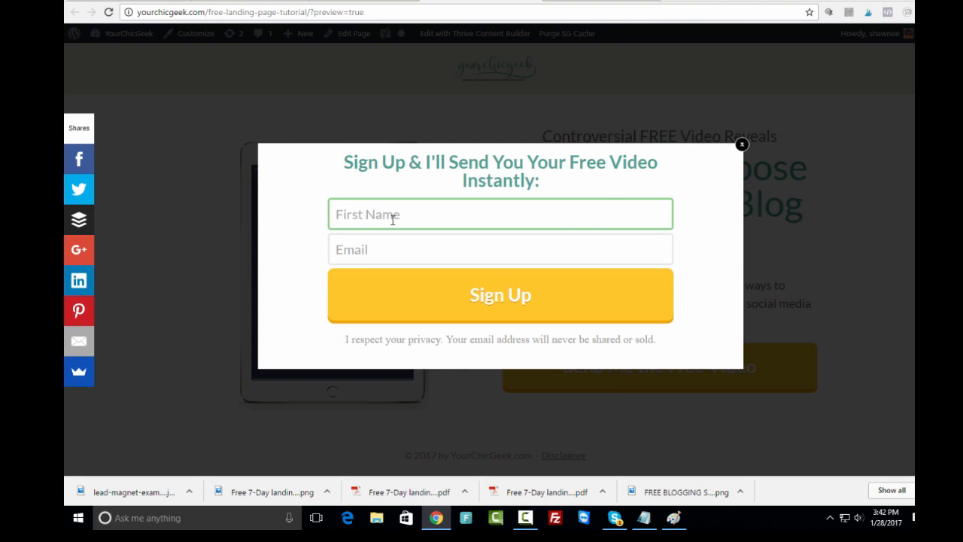
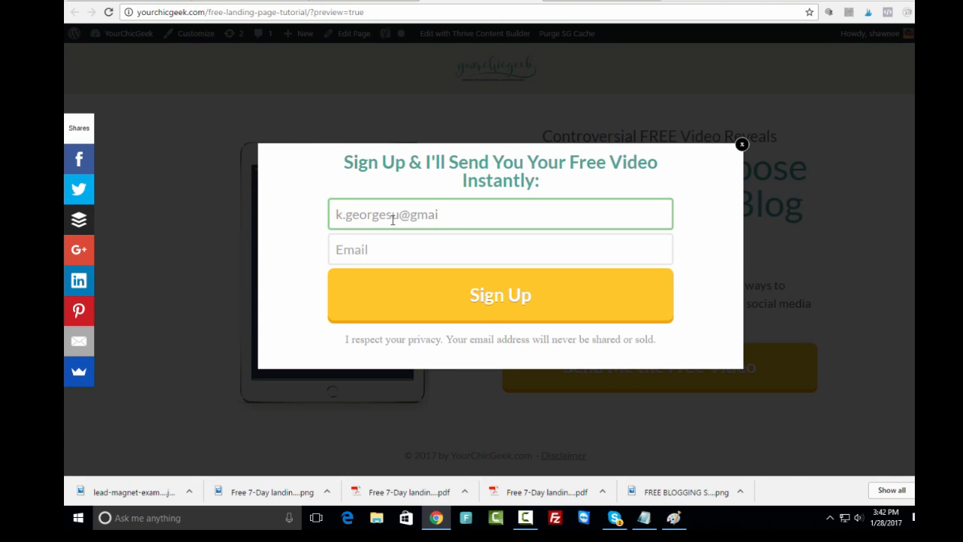
key("Tab")
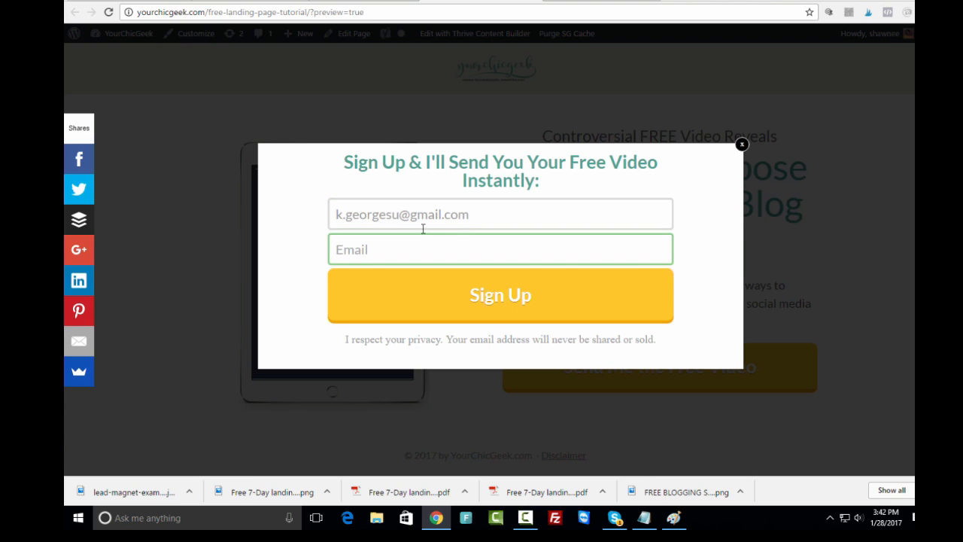
left_click_drag(512, 226, 316, 217)
key("ctrl+c")
key("BackSpace")
left_click(369, 249)
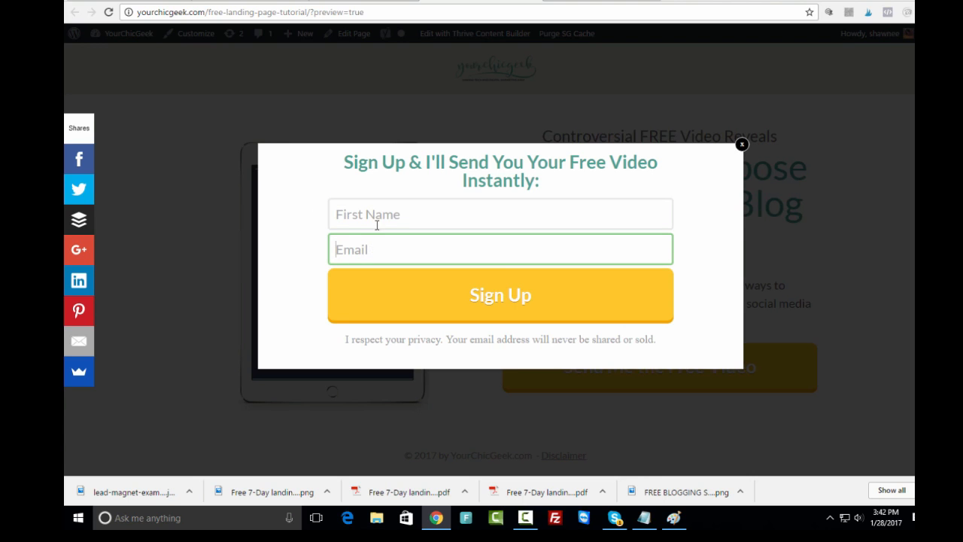
key("ctrl+v")
left_click(374, 215)
type("Kimmy")
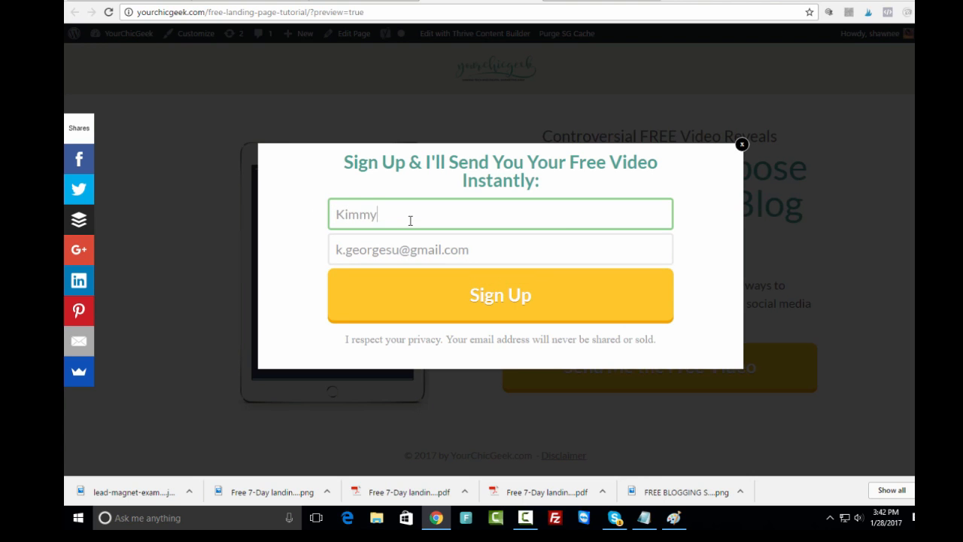
left_click(432, 310)
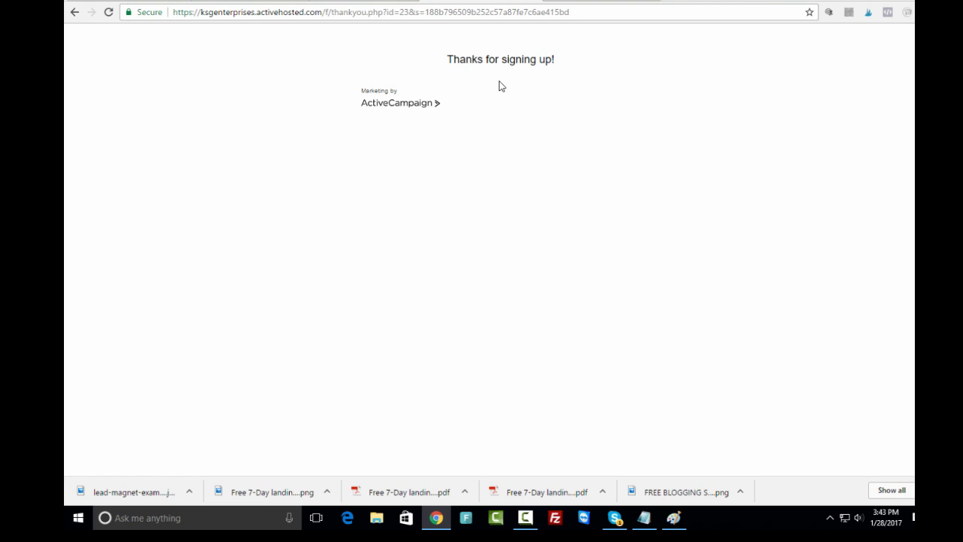
- Go to Gmail in a new browser tab
left_click(669, 2)
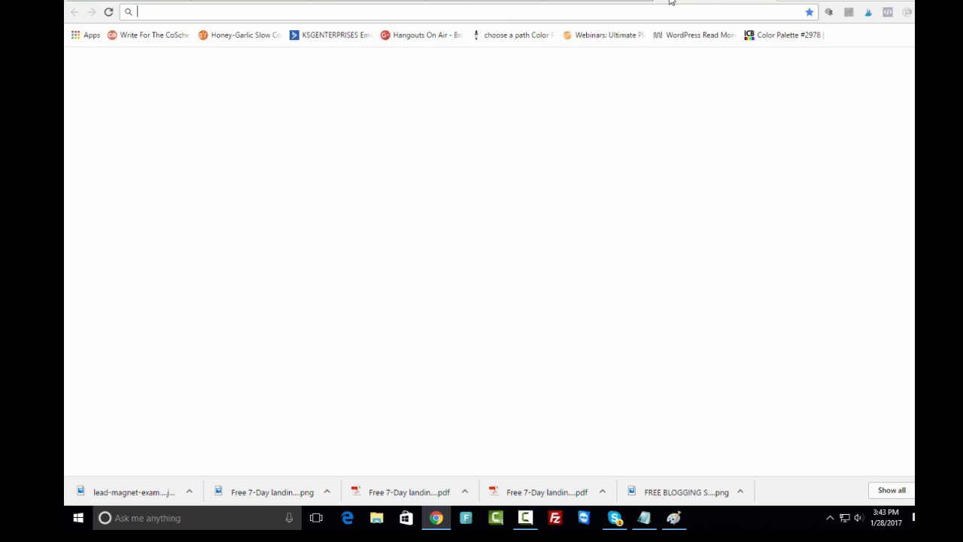
type("gm")
key("Return")
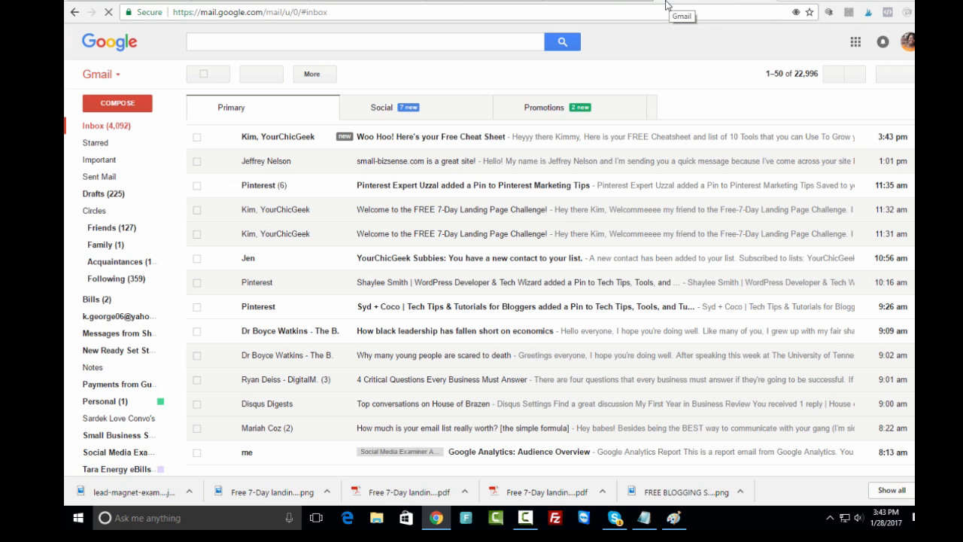
- Open the 'Woo Hoo! Here's your Free Cheat Sheet' email, display its images, and review it
left_click(467, 139)
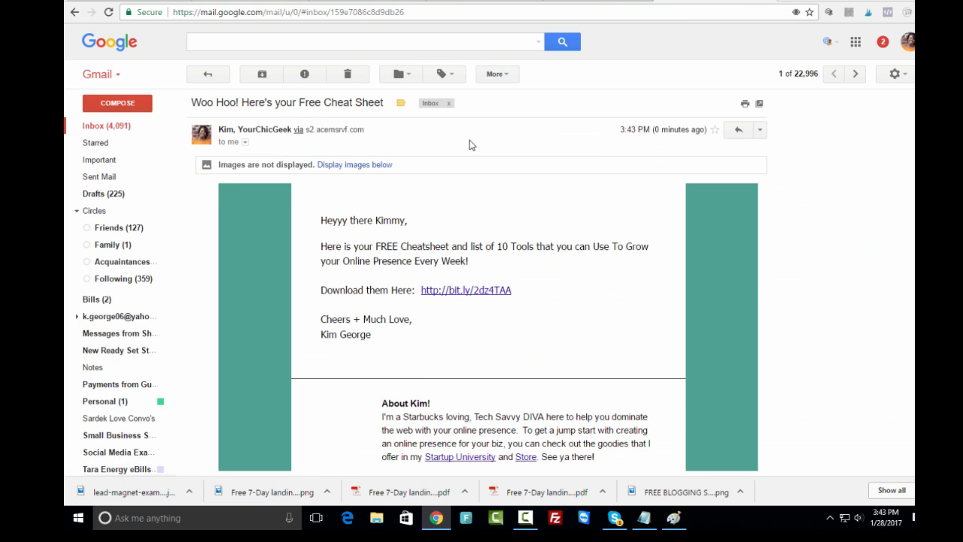
left_click(354, 166)
scroll(533, 322, "down", 3)
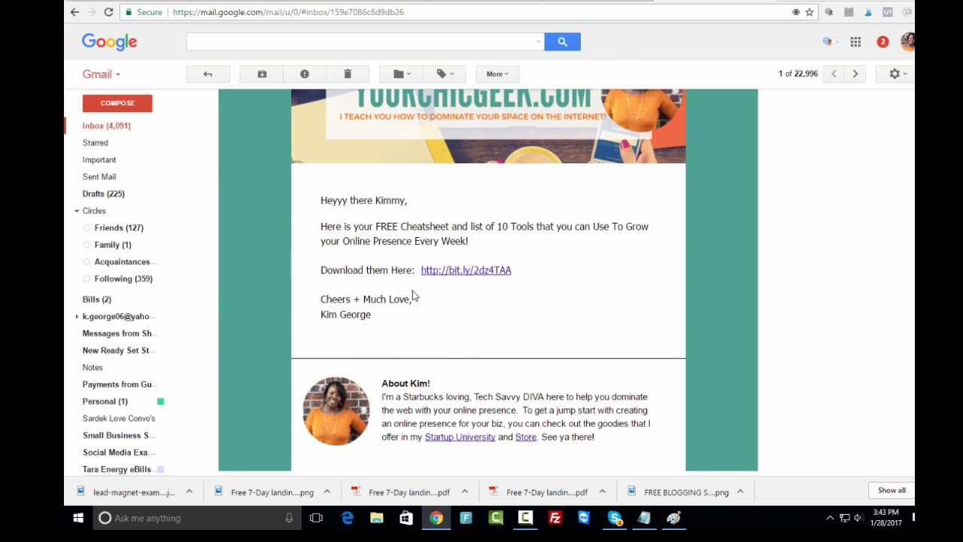
scroll(623, 300, "up", 3)
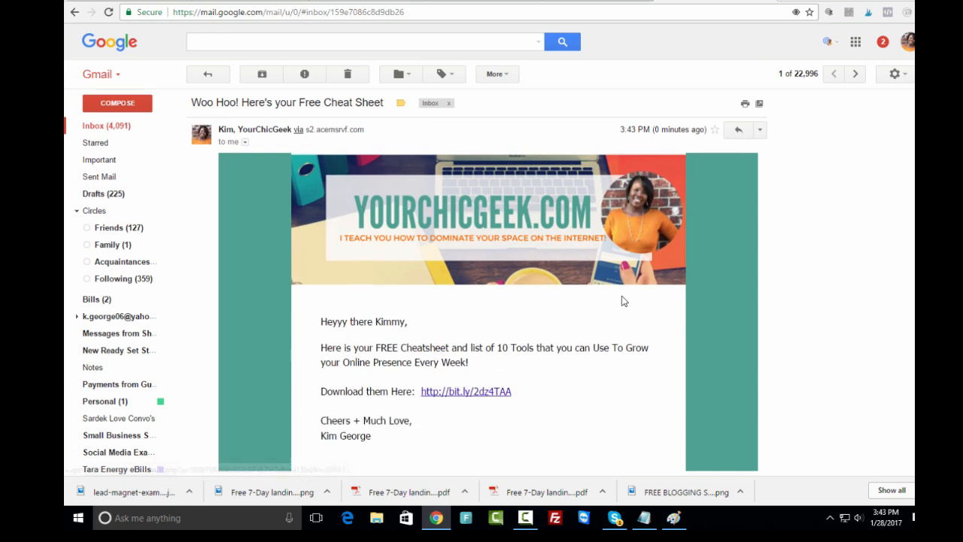
scroll(655, 294, "down", 1)
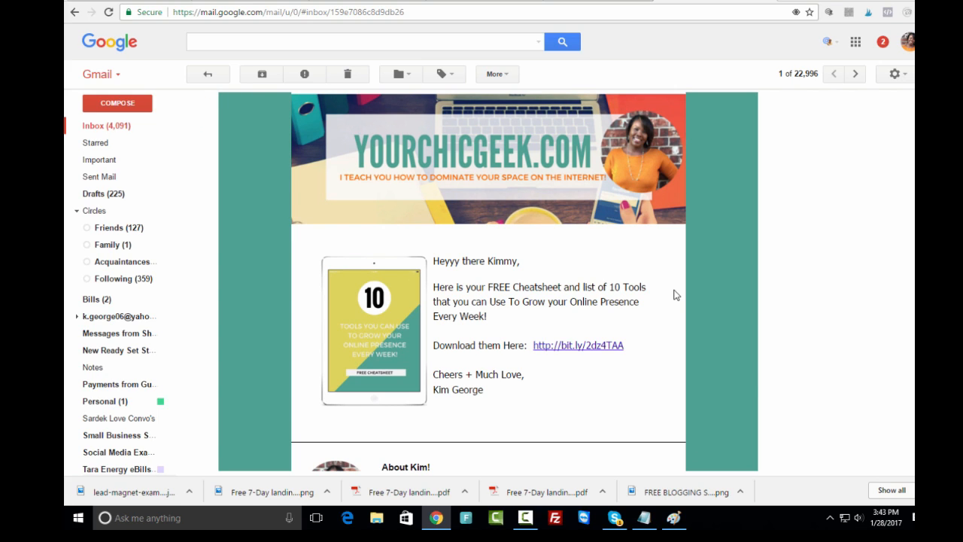
scroll(675, 293, "up", 1)
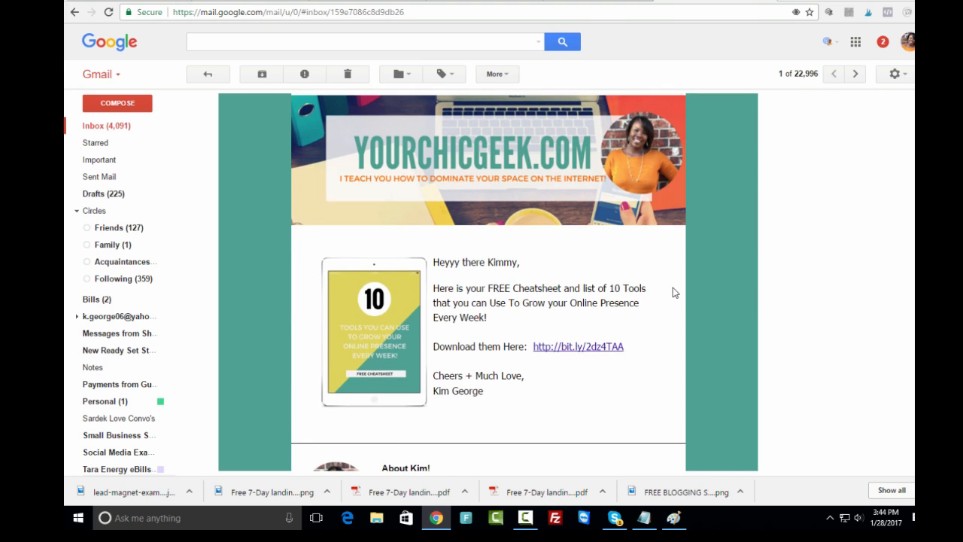